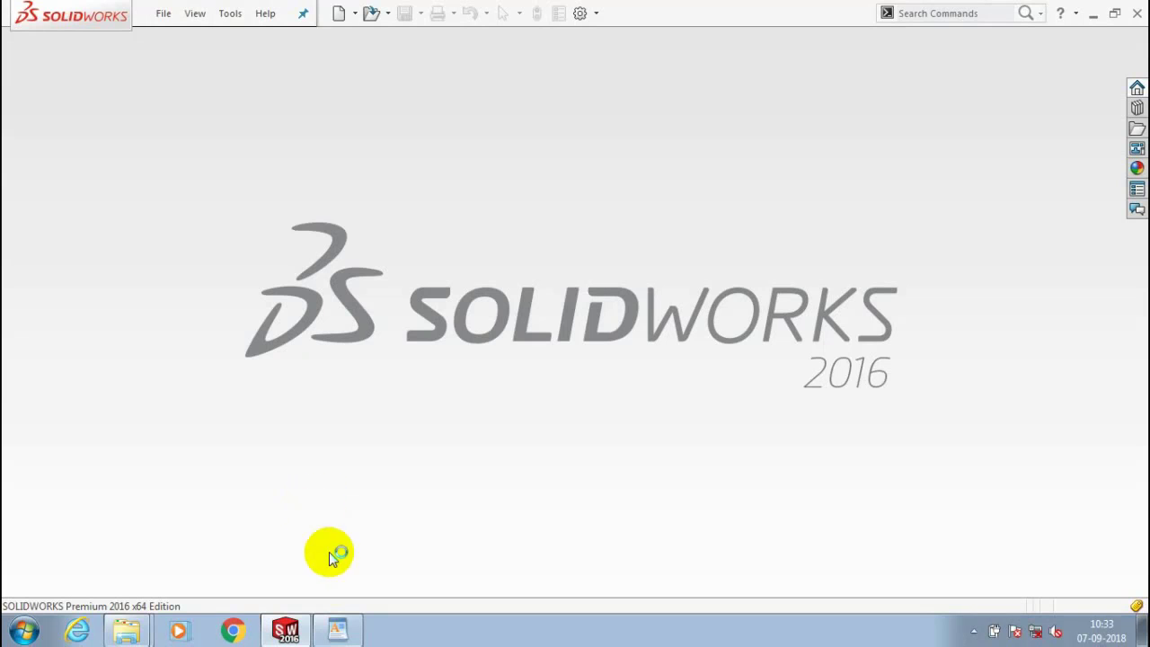
Switch to the WordPad notes and highlight the listed fastening features: Mounting Boss, Snap Hook and Snap Hook Groove
left_click(337, 629)
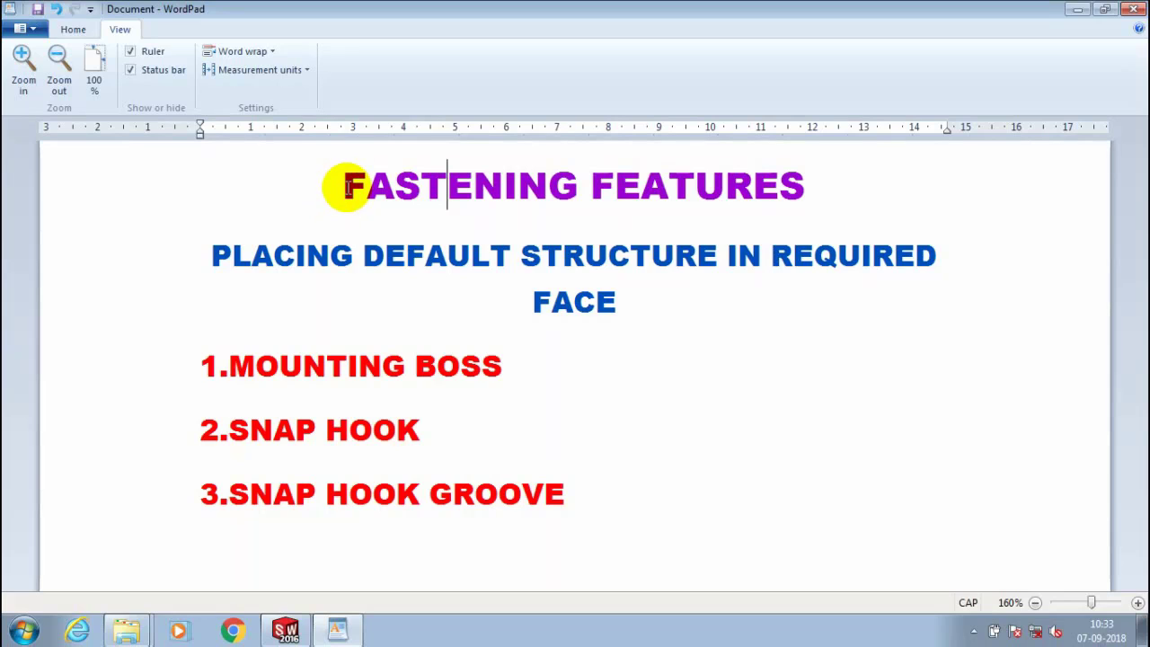
left_click(681, 290)
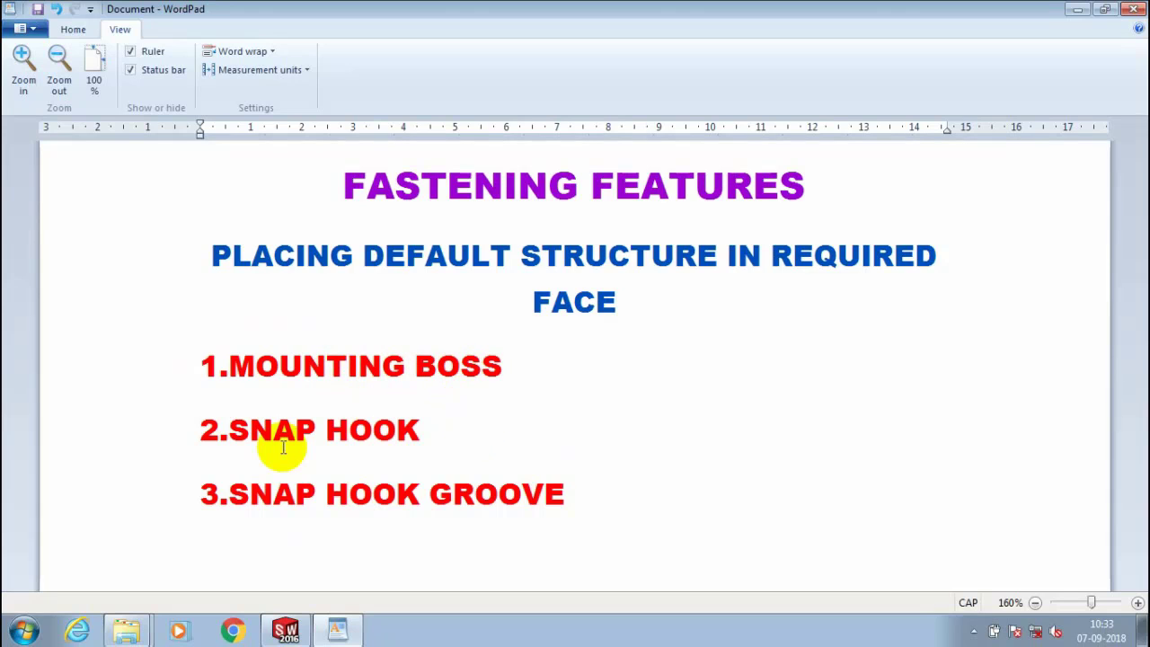
left_click_drag(458, 441, 244, 403)
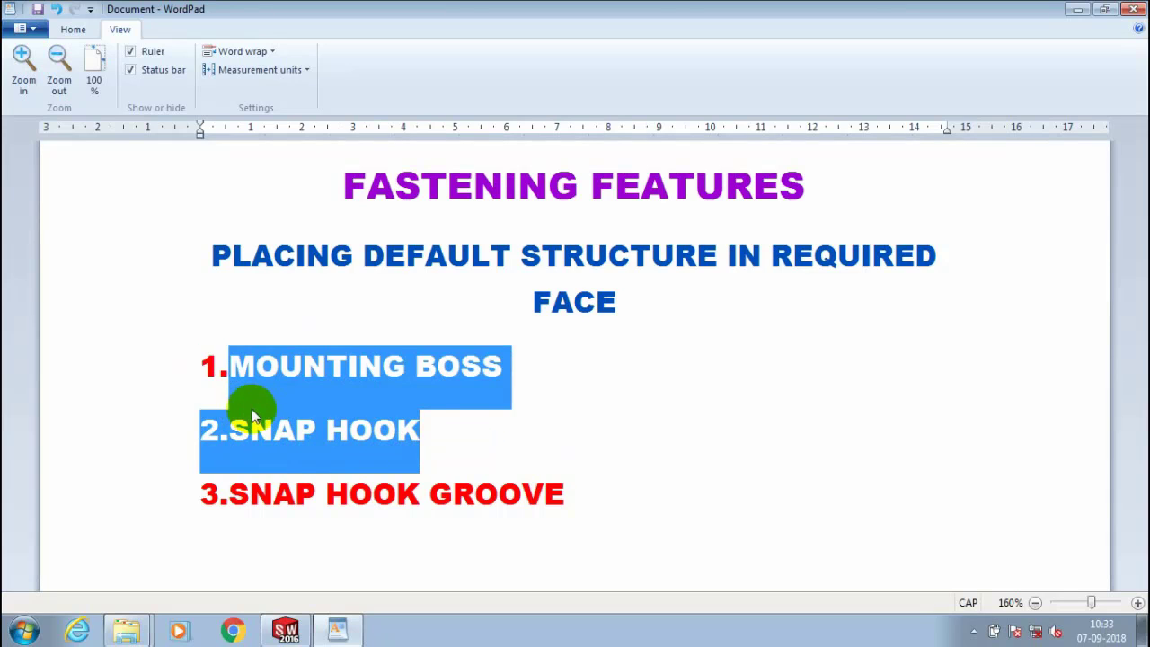
left_click_drag(636, 521, 261, 469)
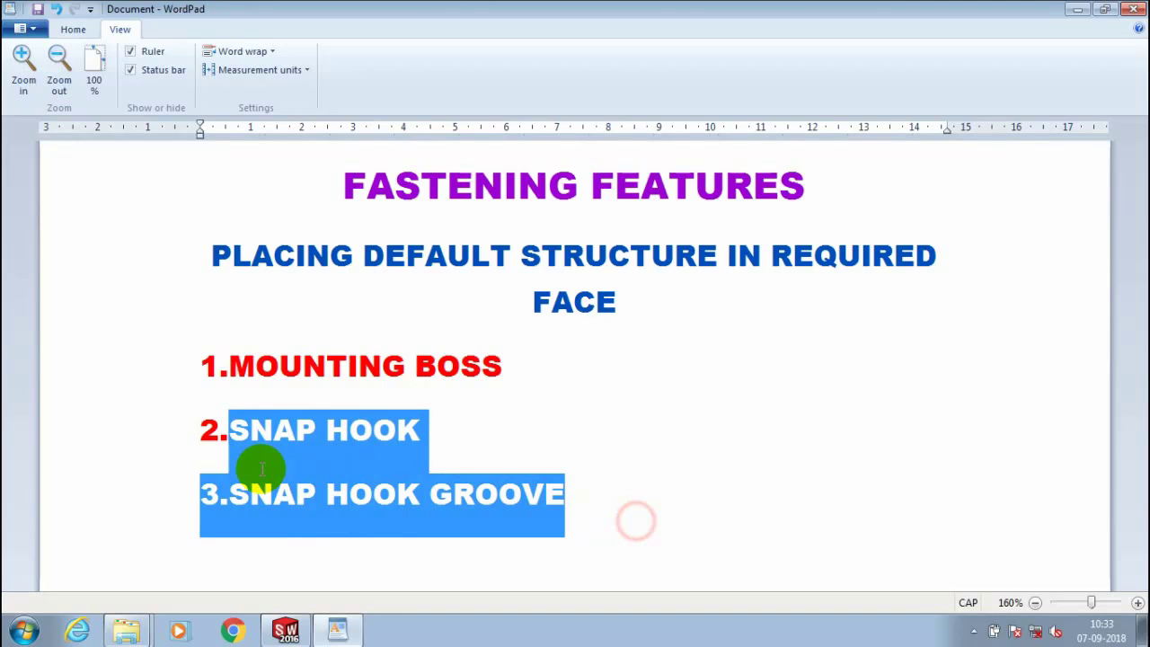
Switch to SOLIDWORKS and create a new part document
left_click(286, 629)
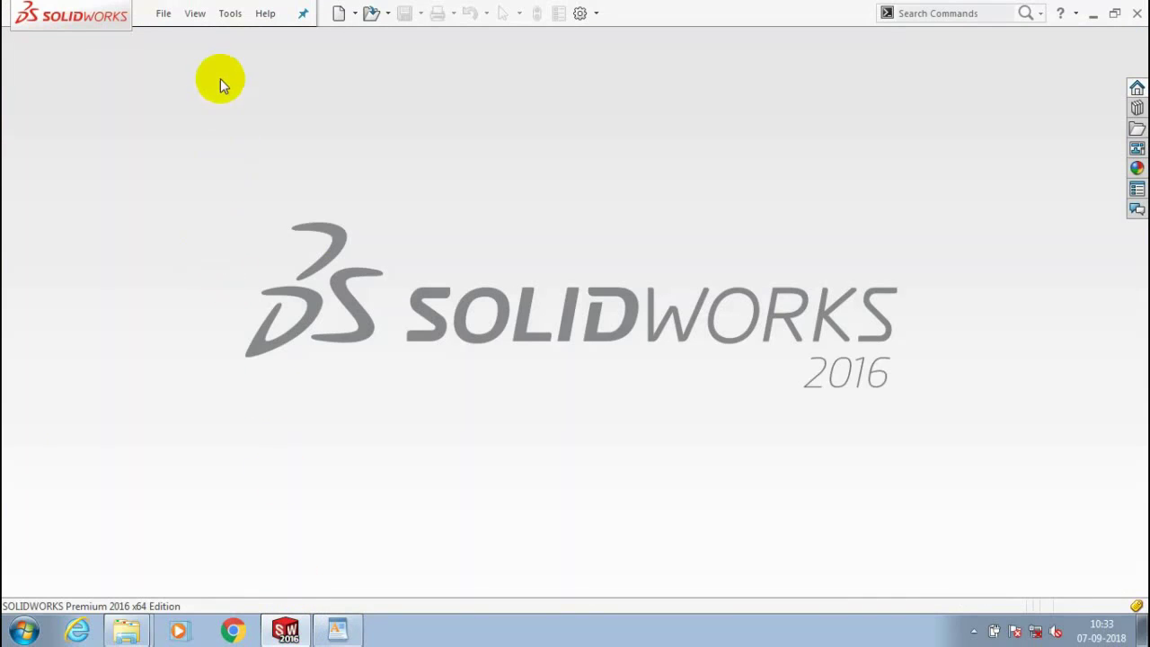
left_click(161, 13)
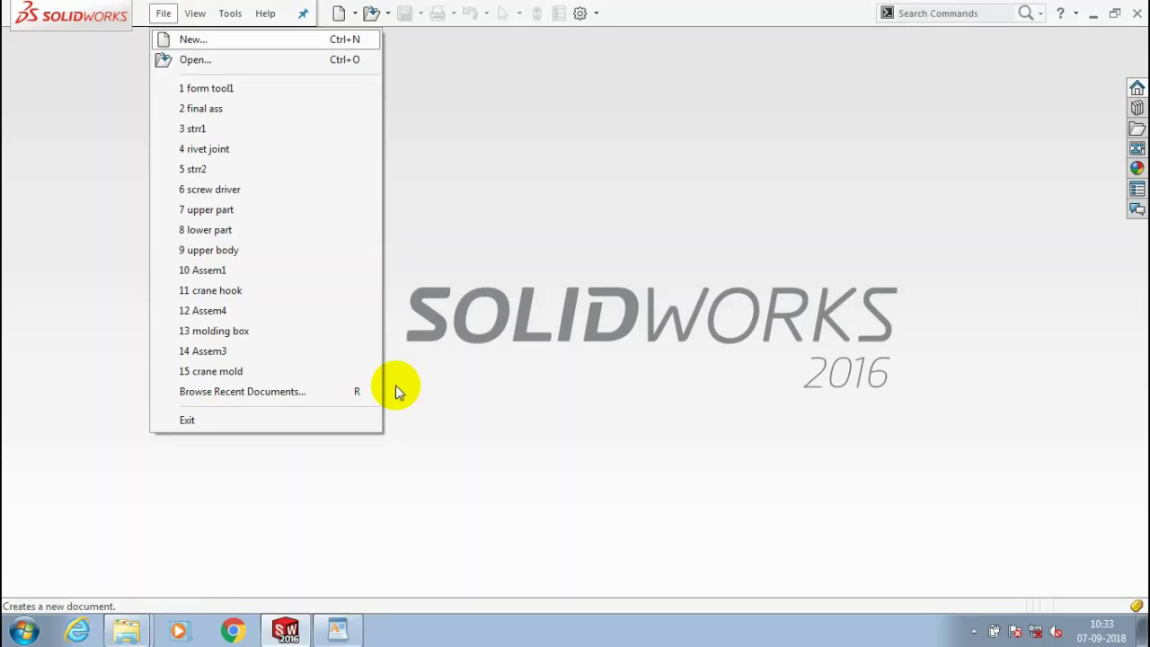
key("ctrl+n")
left_click(400, 410)
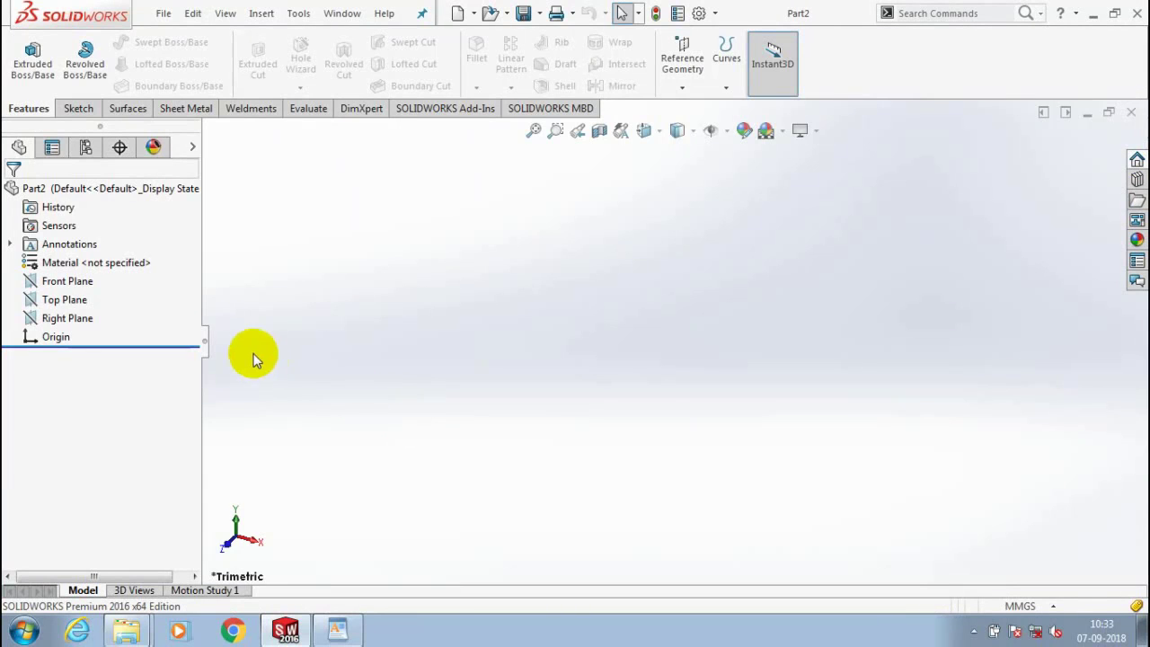
Sketch a circle of about 158 mm diameter centred on the origin of the Front Plane and exit the sketch
left_click(68, 282)
right_click(69, 286)
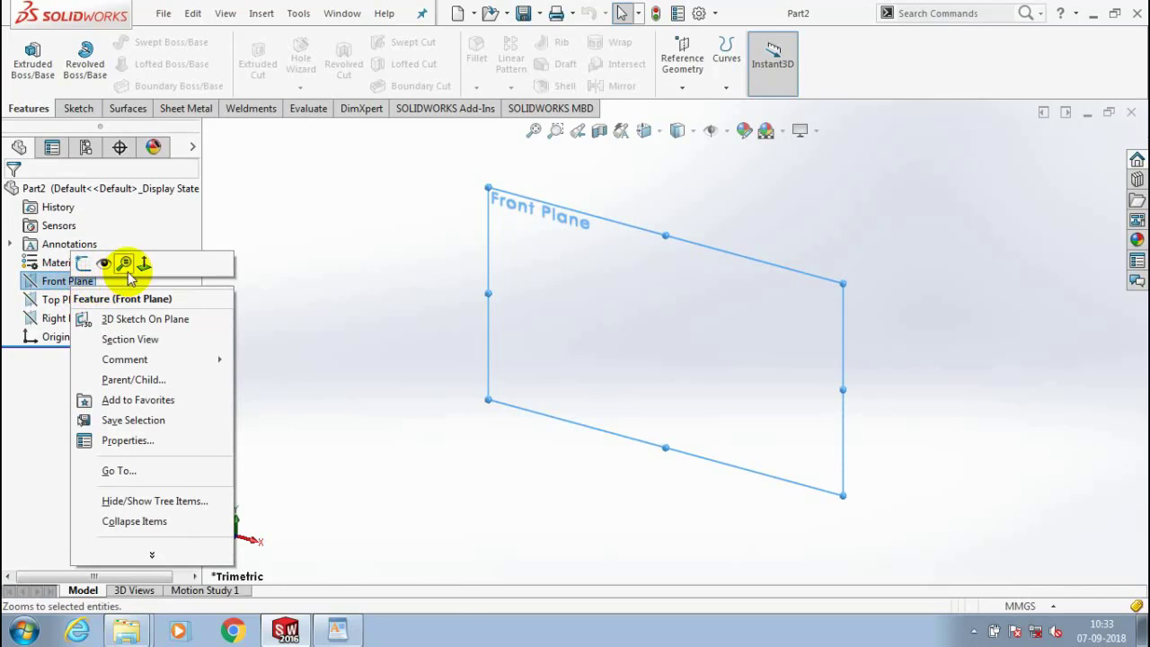
left_click(143, 262)
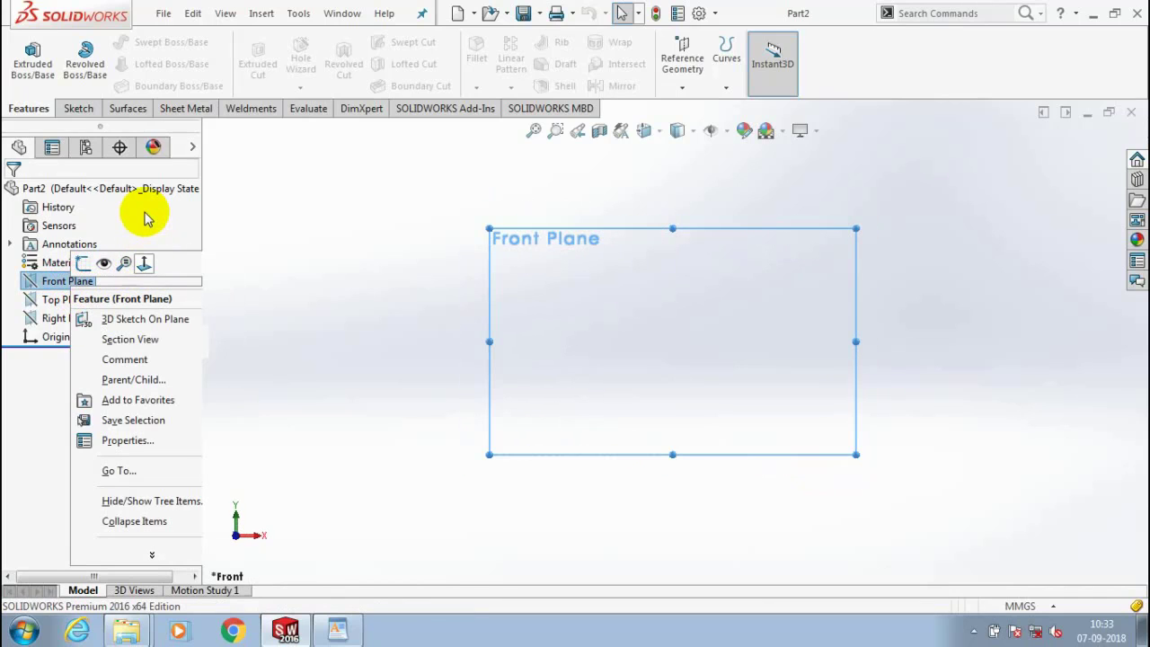
left_click(76, 108)
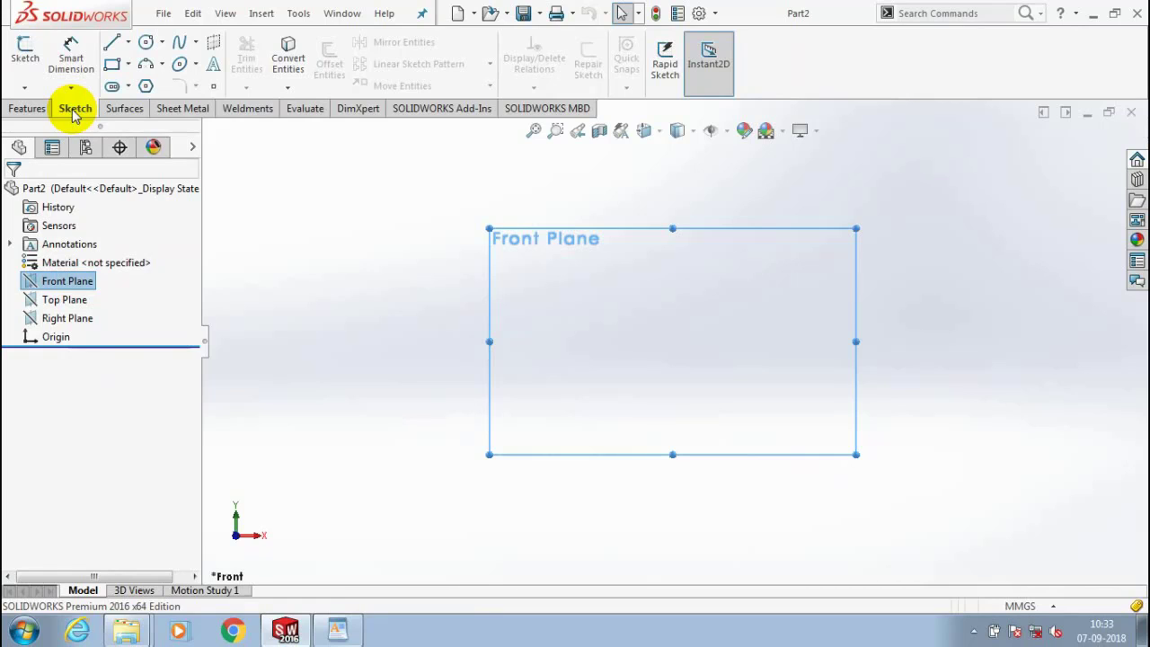
left_click(162, 42)
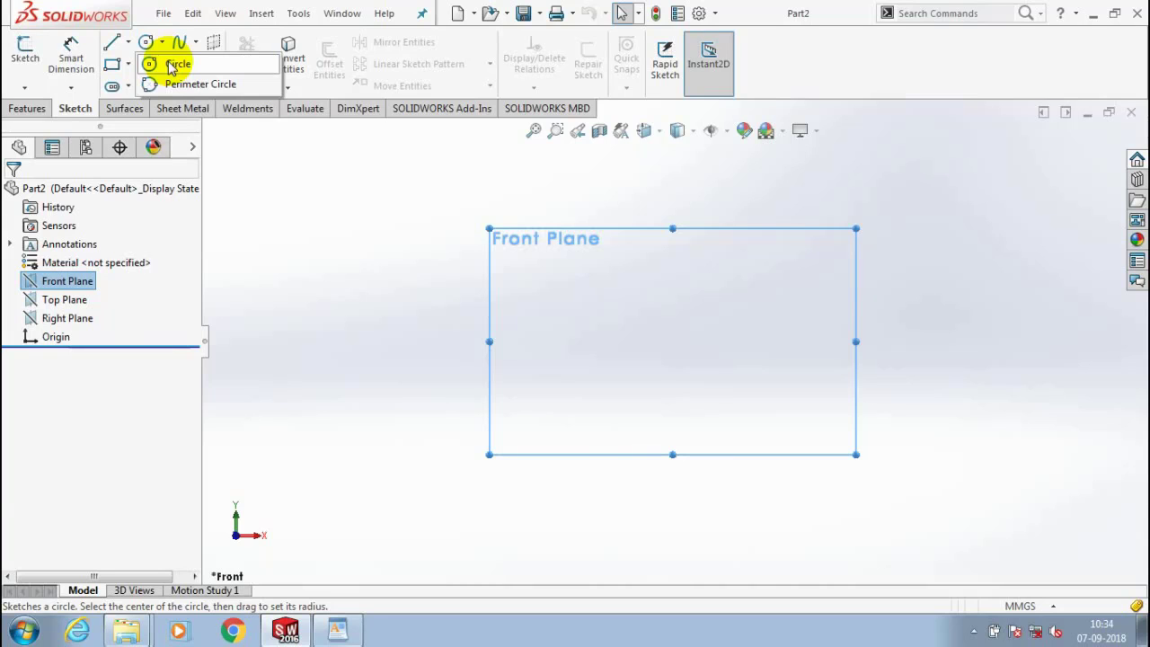
left_click(172, 65)
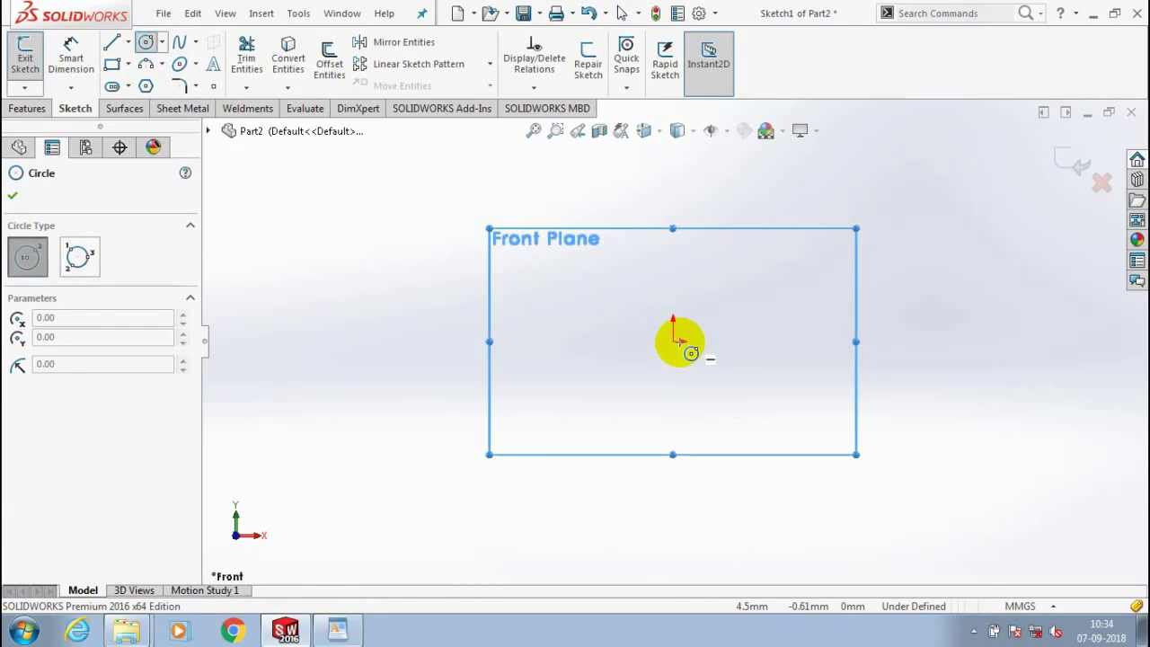
mouse_move(673, 341)
left_mouse_down()
mouse_move(816, 441)
mouse_move(800, 435)
left_mouse_up()
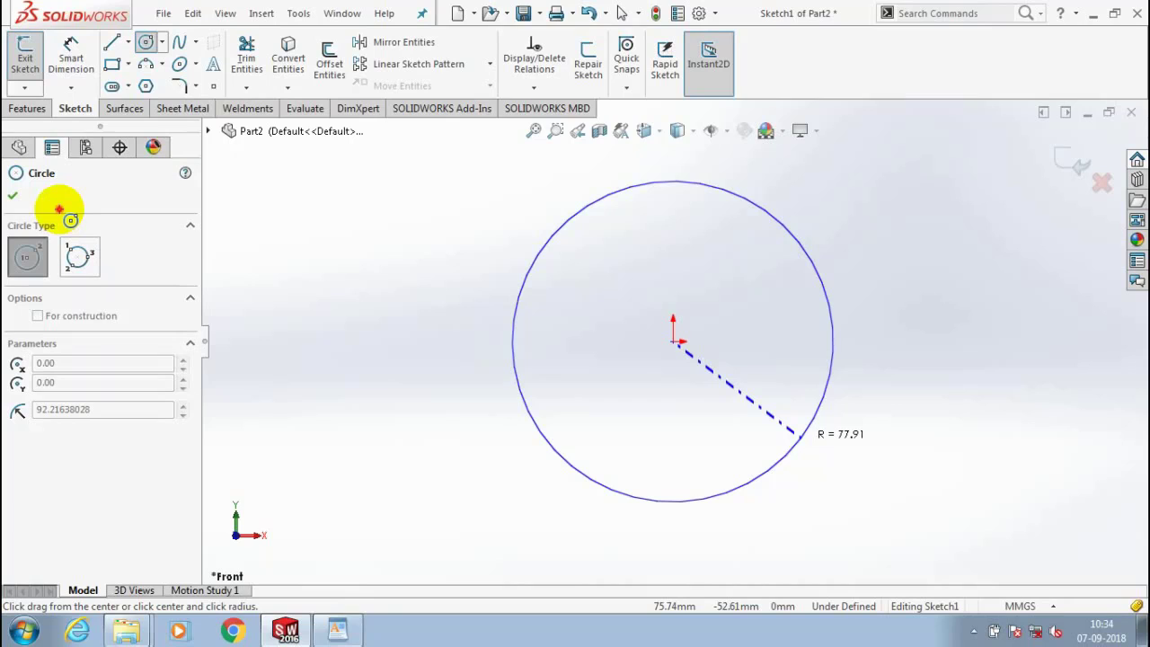
left_click(12, 195)
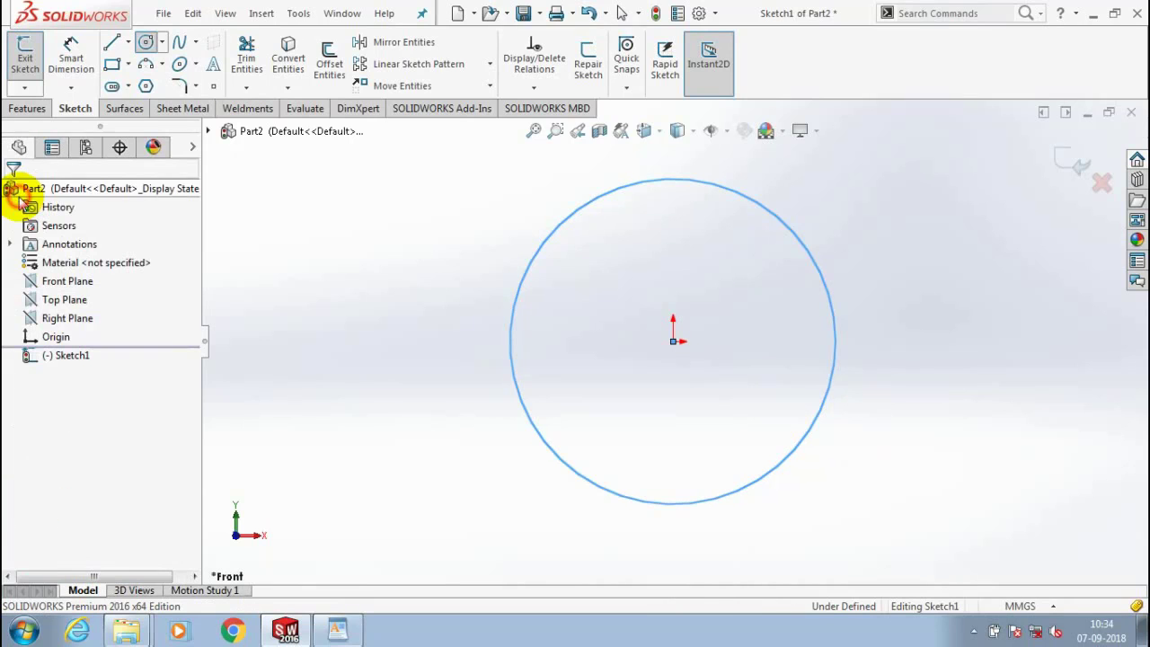
left_click(24, 49)
Extrude the circle sketch as a blind boss with a depth of 10 mm
left_click(27, 108)
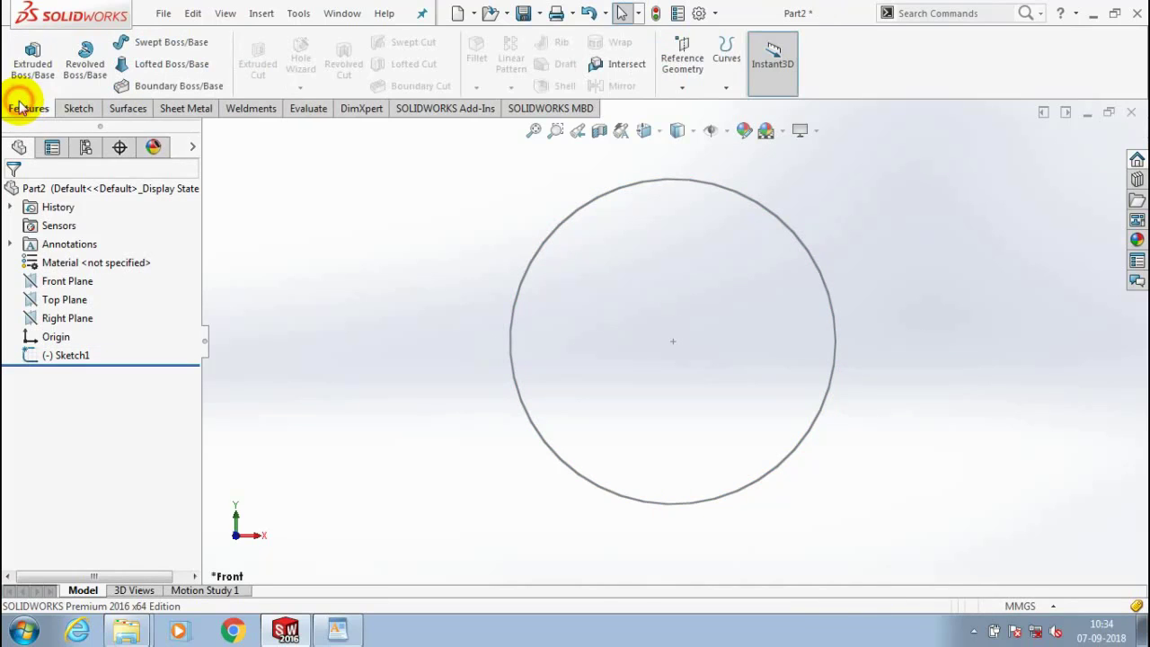
left_click(27, 79)
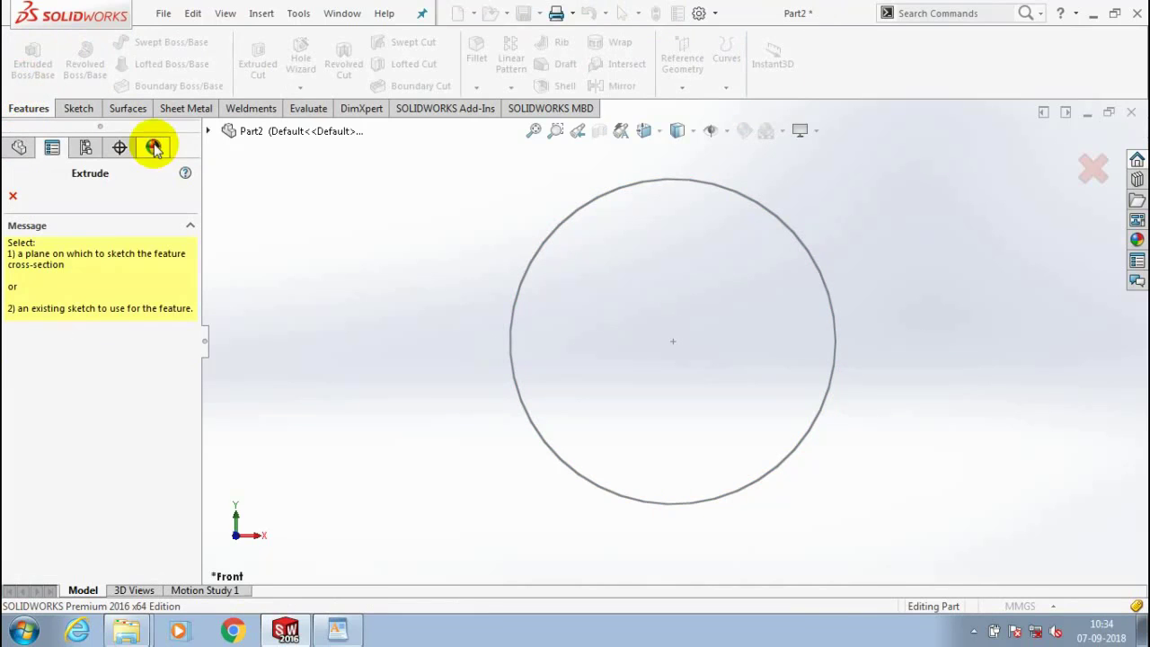
left_click(542, 248)
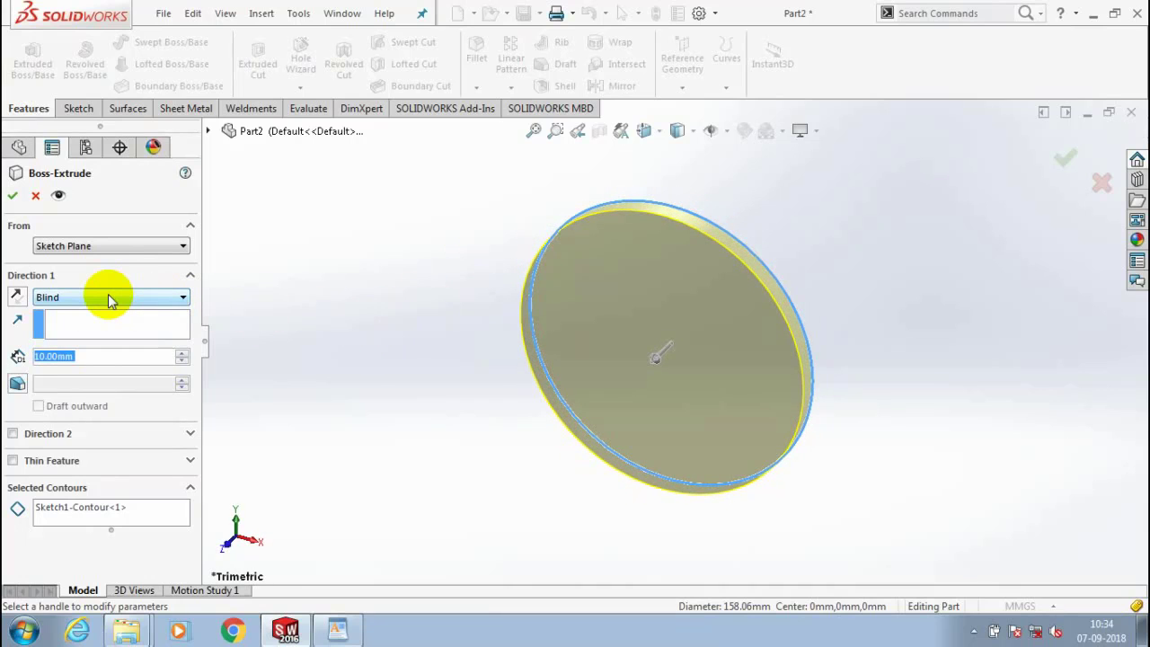
right_click(410, 359)
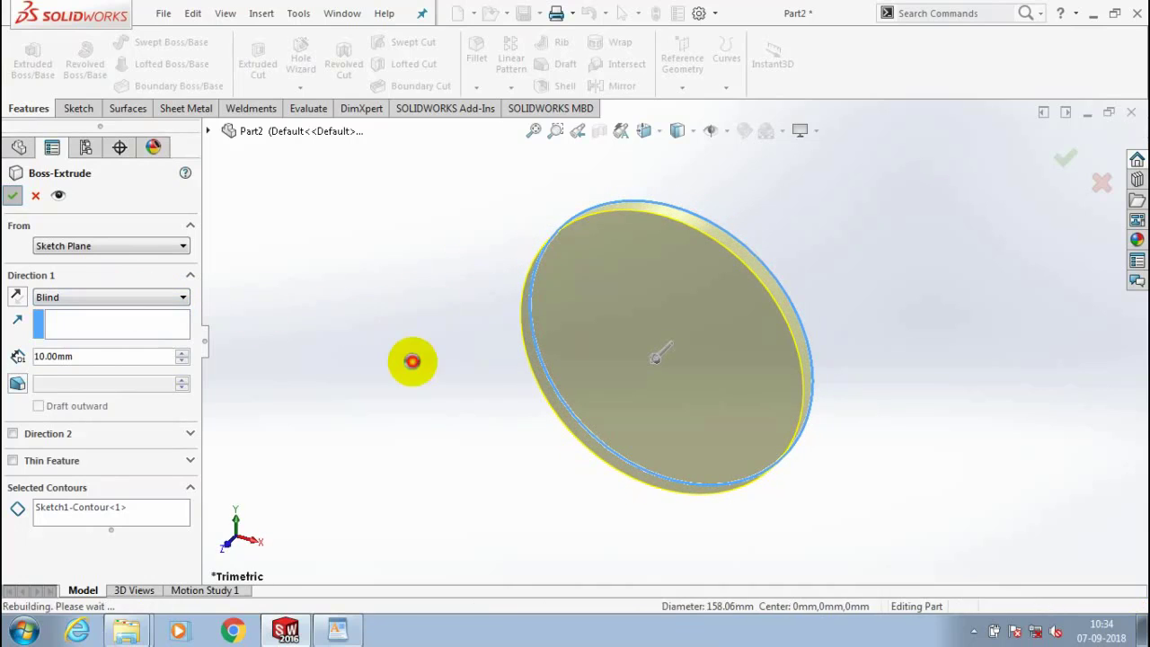
left_click(343, 376)
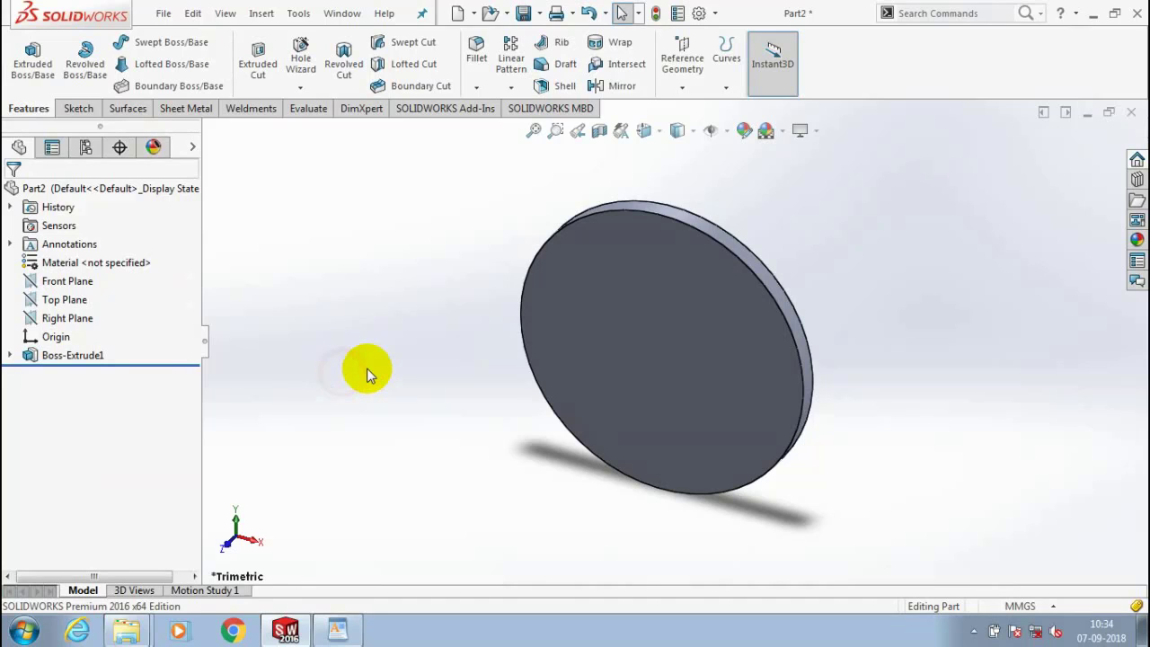
key("f")
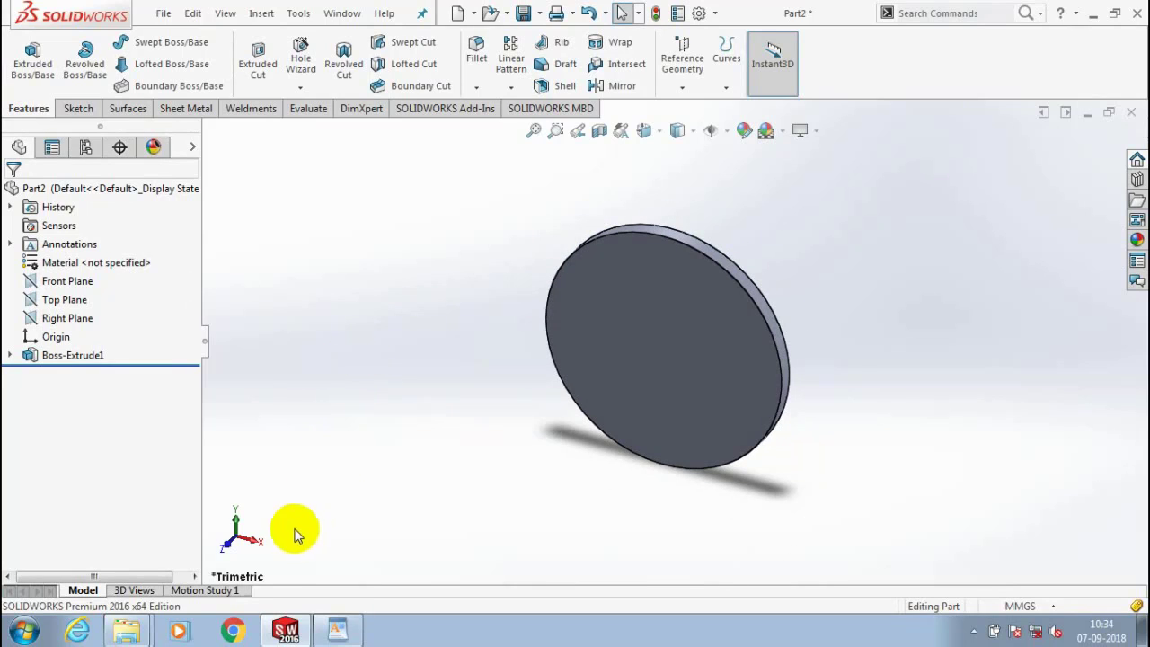
Highlight the Mounting Boss item in the WordPad notes and return to SOLIDWORKS
left_click(337, 627)
left_click_drag(500, 368, 185, 366)
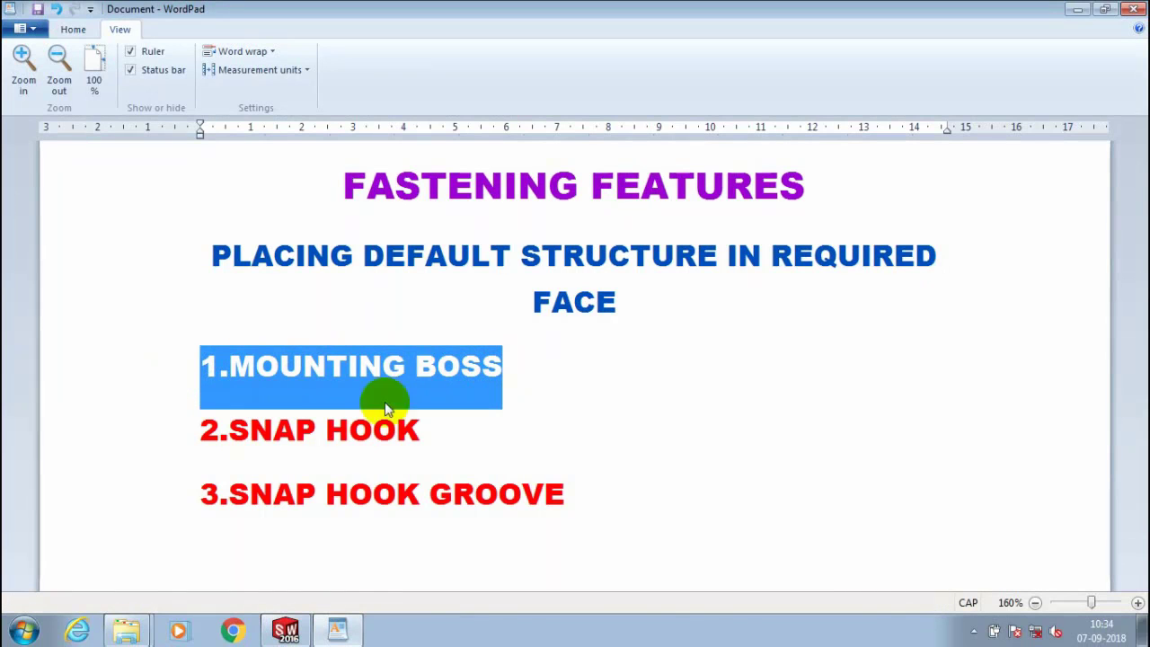
left_click(287, 629)
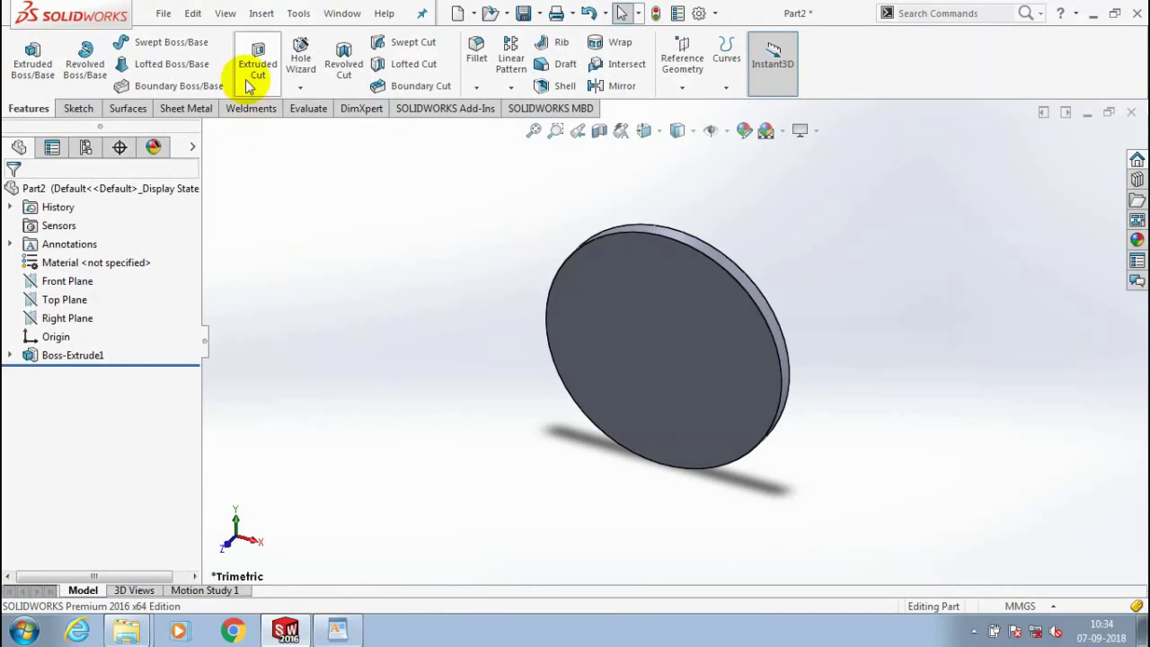
Start a Mounting Boss fastening feature on the disc's front face and place it near the face's left edge, pointing outward
left_click(260, 13)
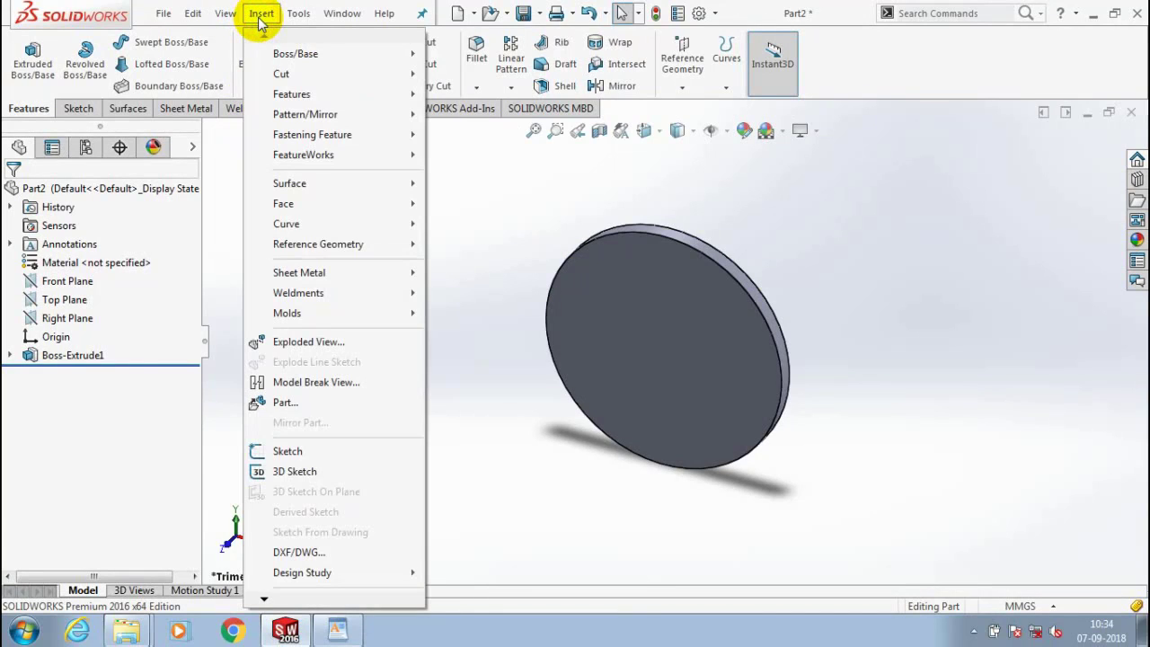
mouse_move(352, 142)
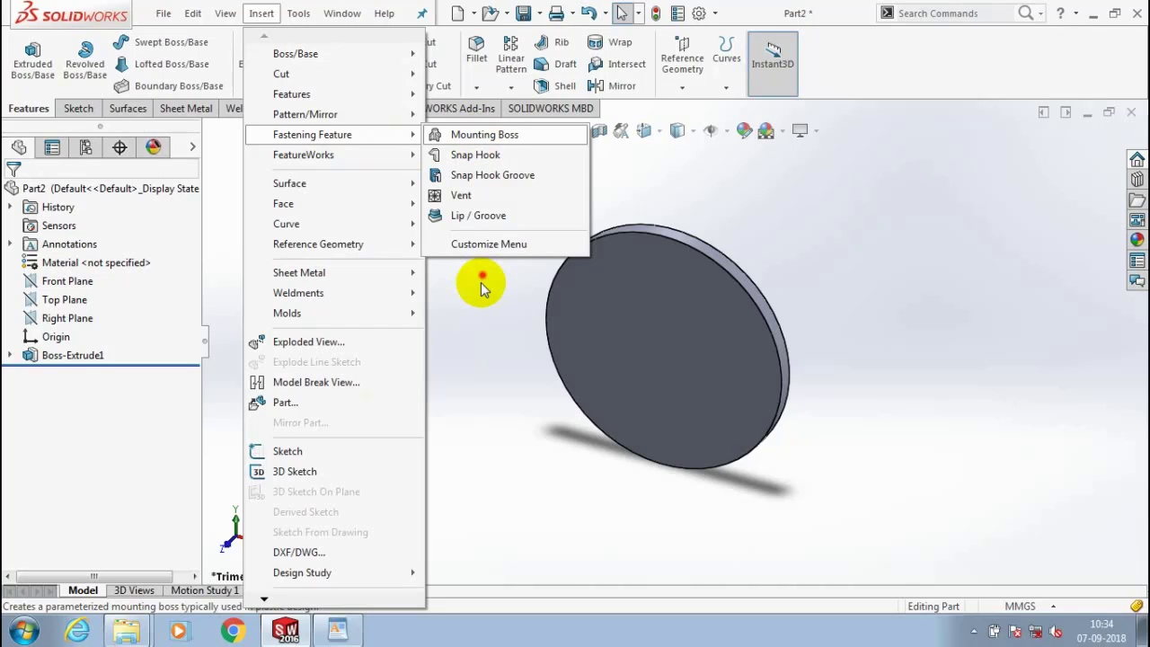
key("Return")
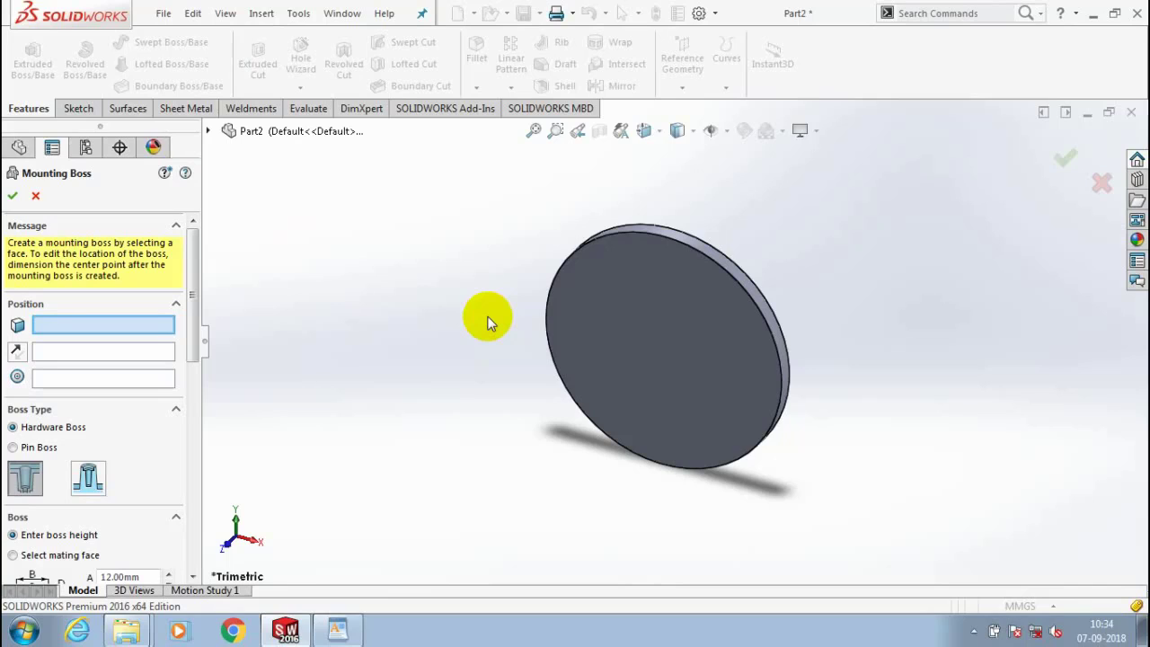
left_click(685, 344)
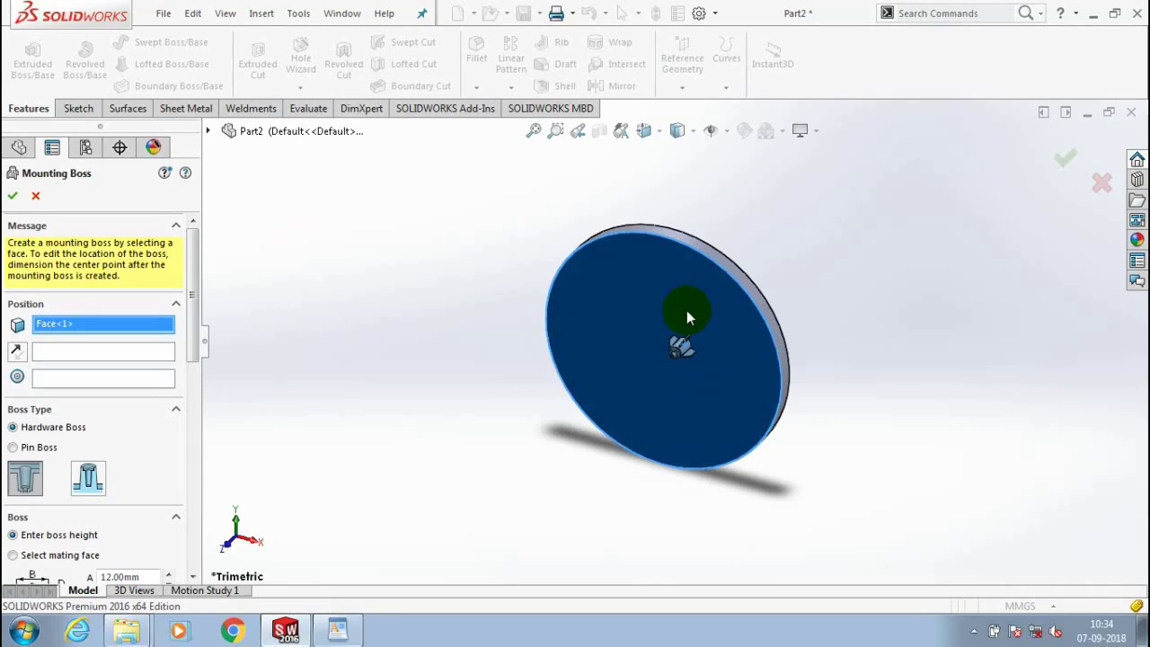
scroll(686, 310, "down", 5)
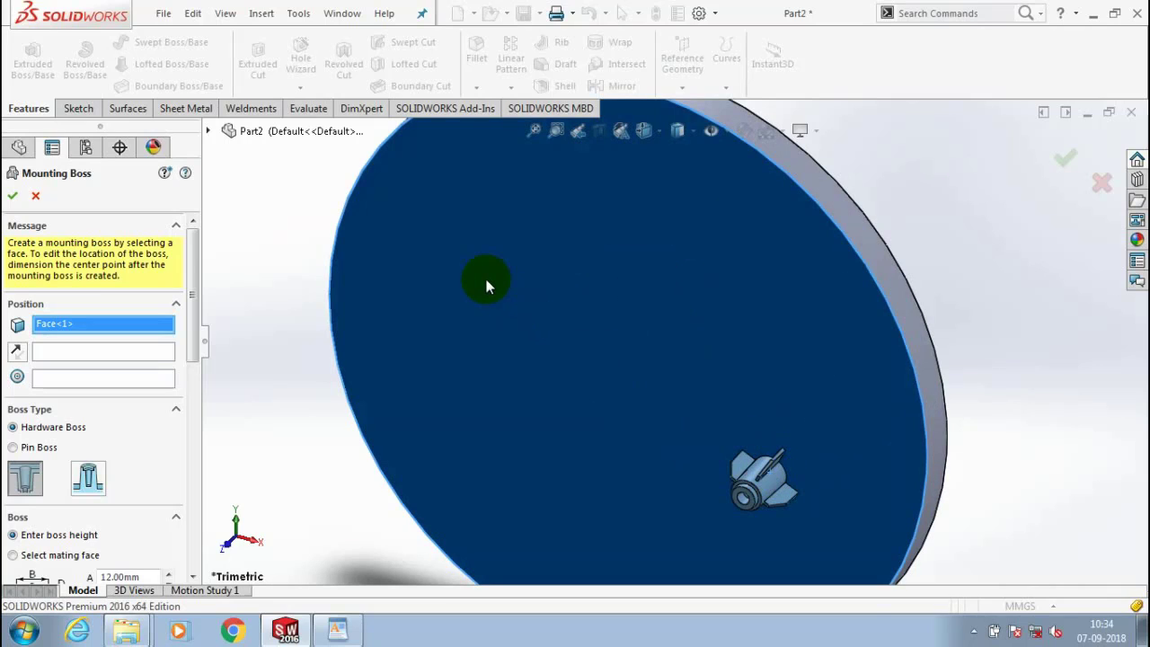
left_click(485, 286)
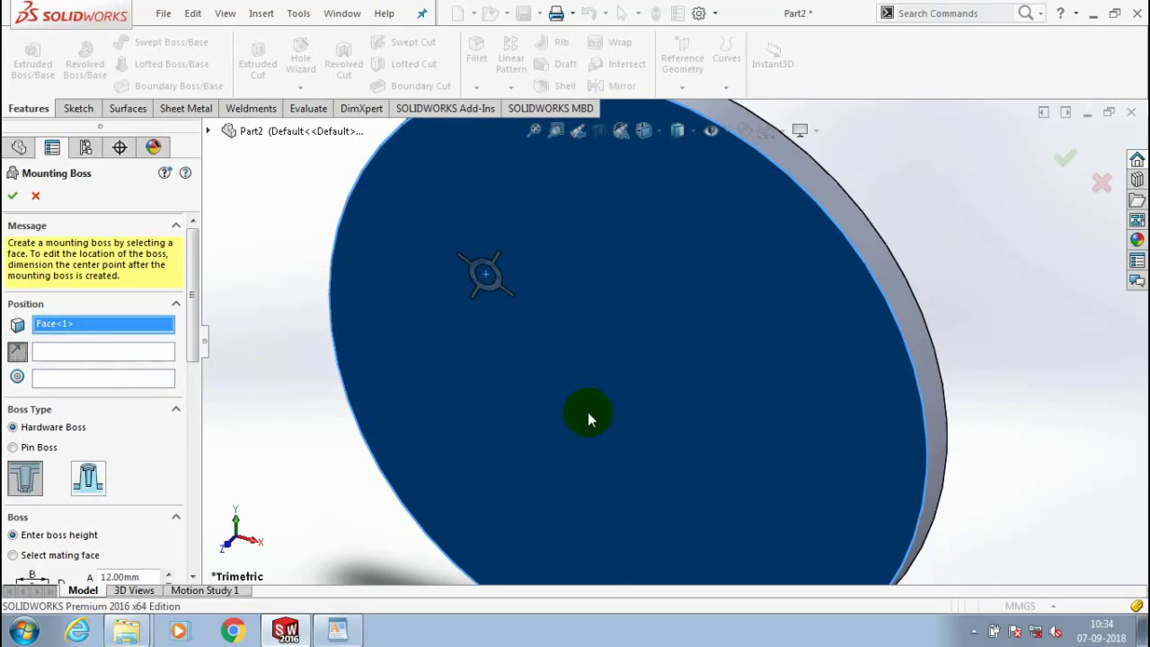
scroll(618, 385, "up", 3)
middle_click_drag(693, 323, 652, 288)
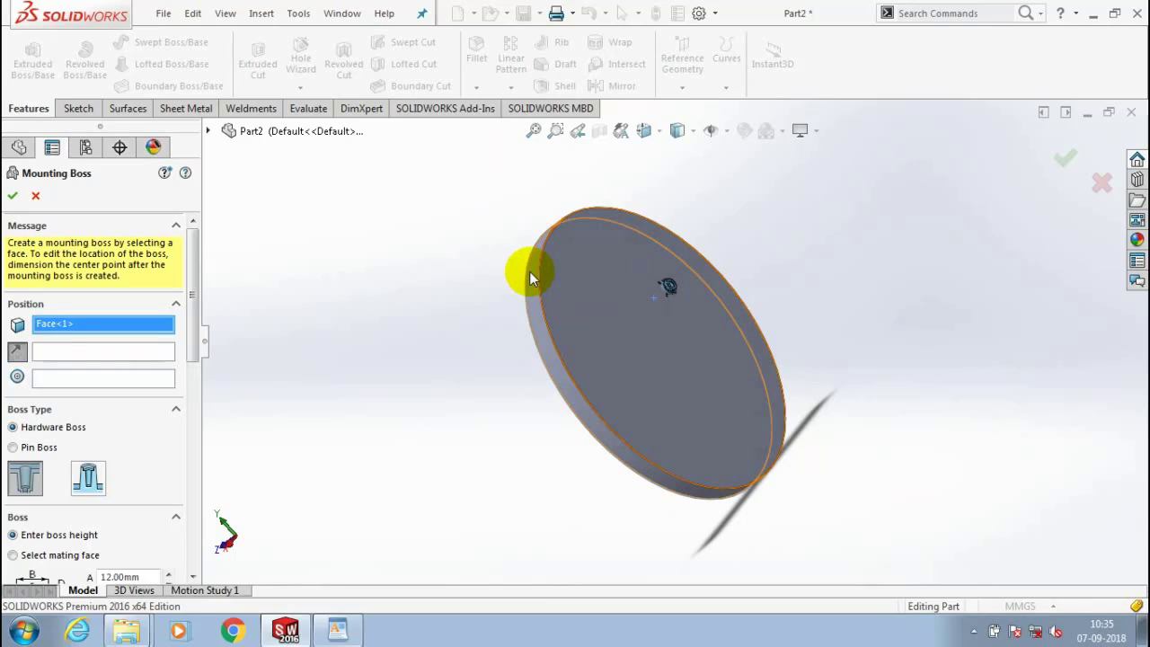
middle_click_drag(529, 271, 501, 429)
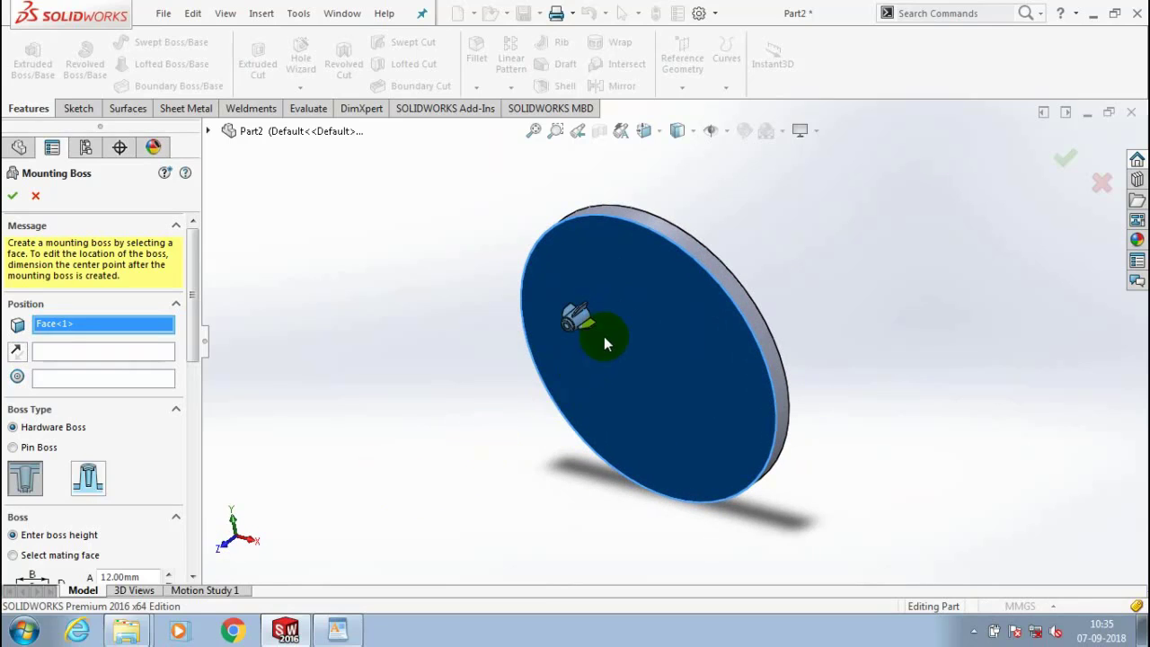
scroll(604, 336, "down", 3)
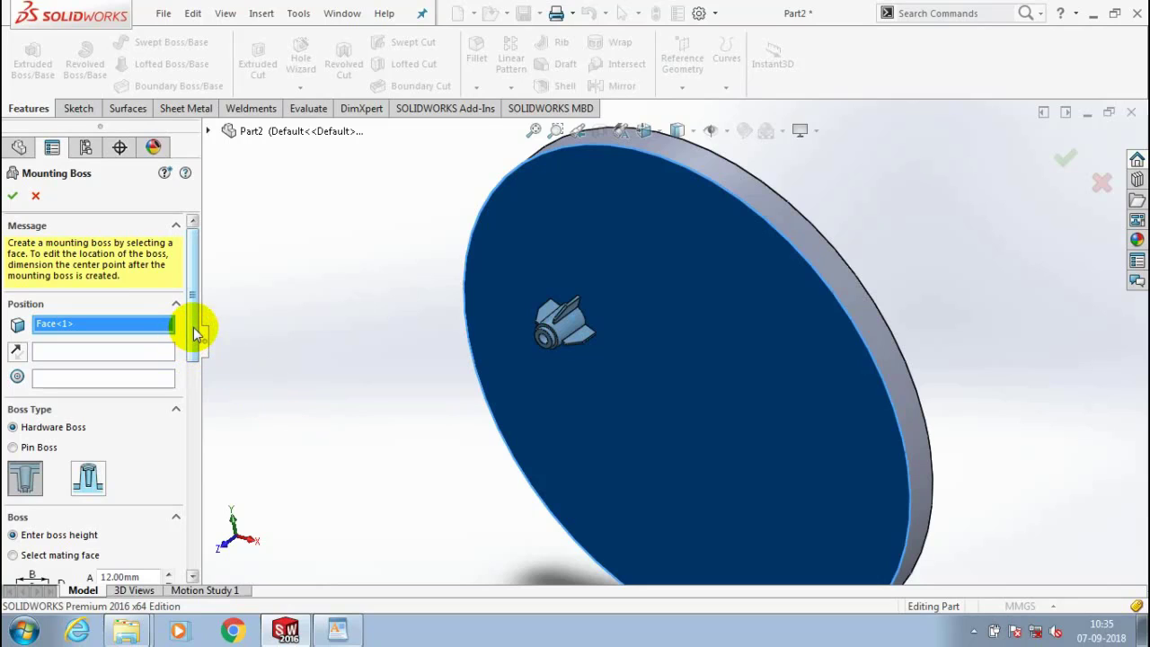
Preview the Pin Boss type for the mounting boss and set the type back to Hardware Boss
left_click_drag(192, 329, 192, 361)
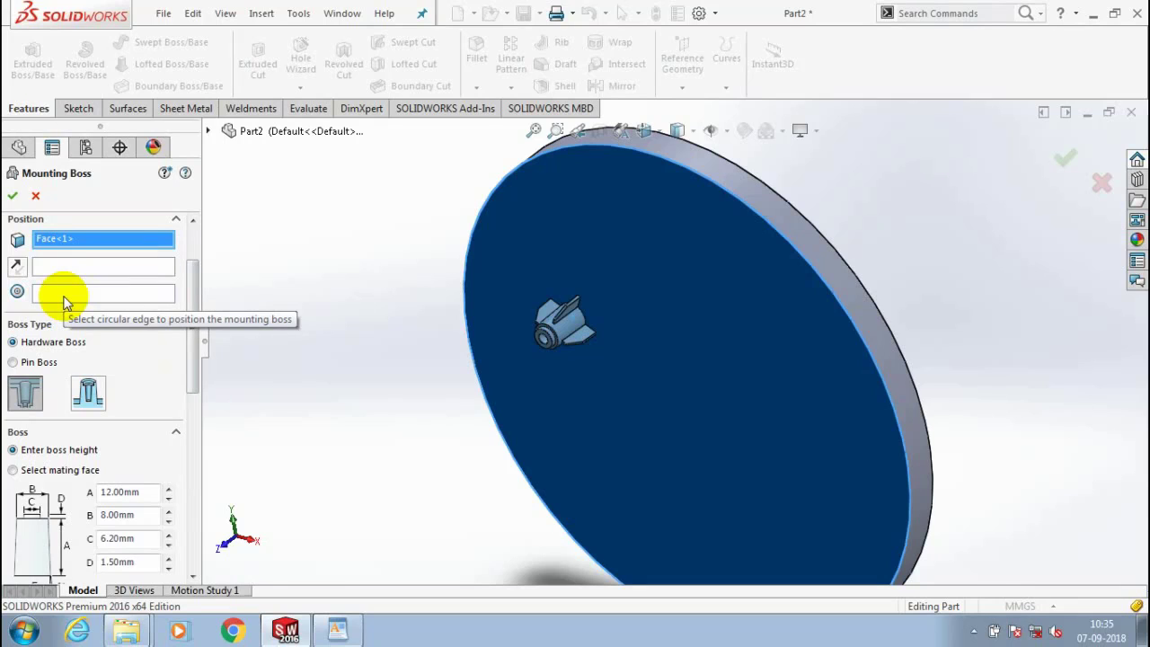
left_click(14, 363)
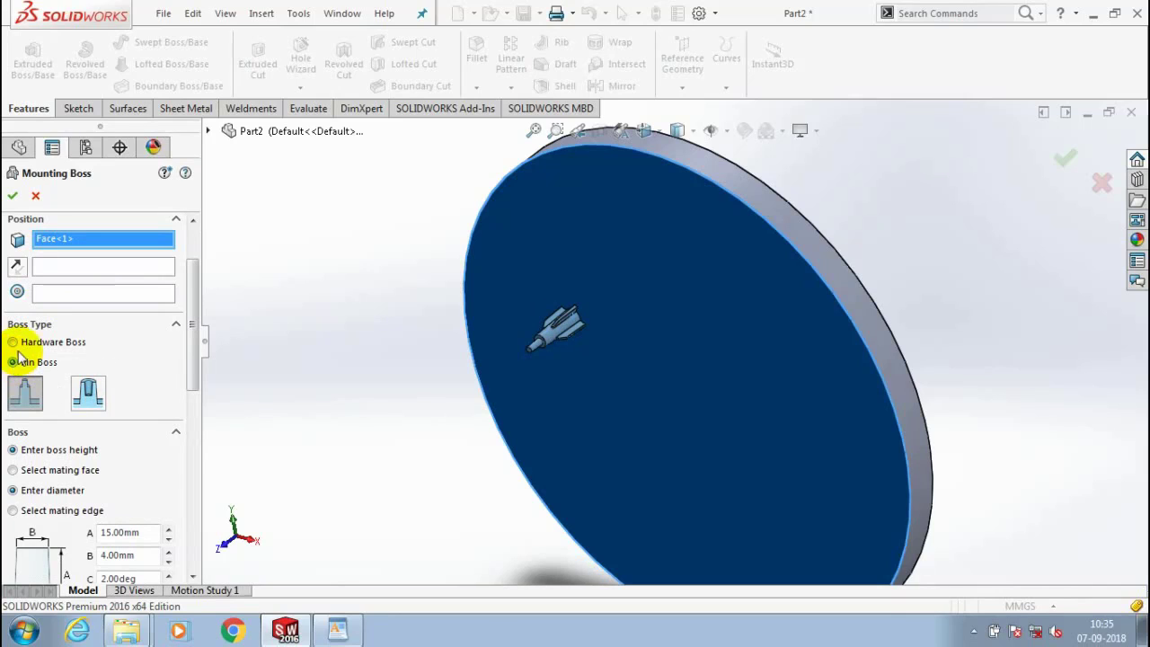
scroll(483, 343, "down", 3)
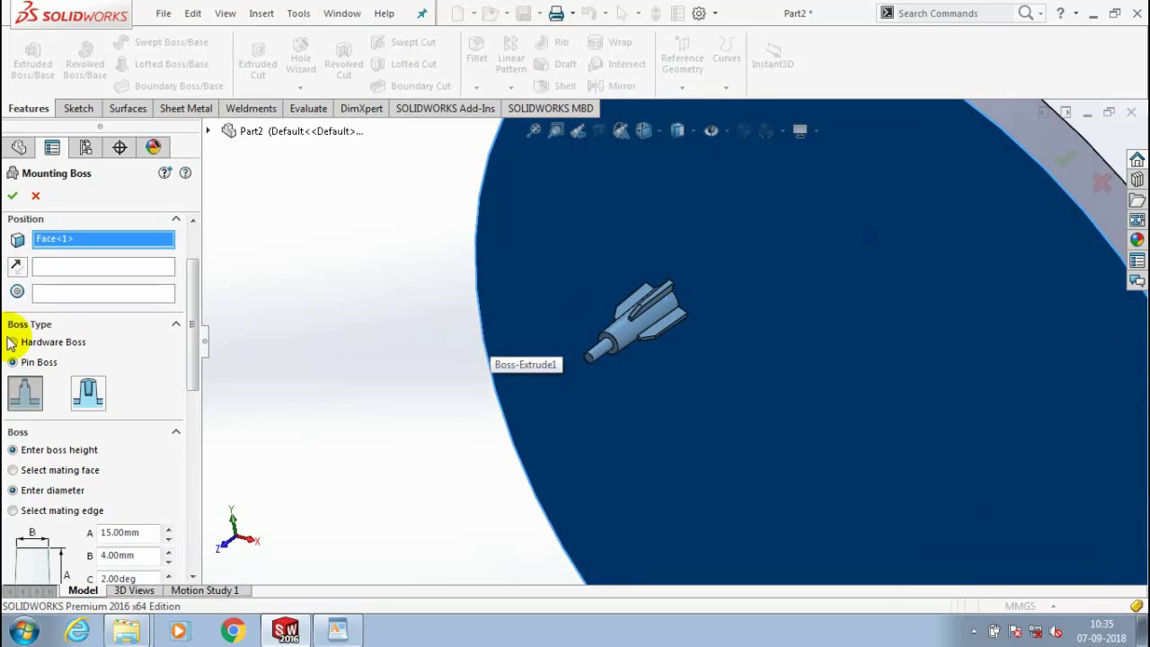
left_click(13, 343)
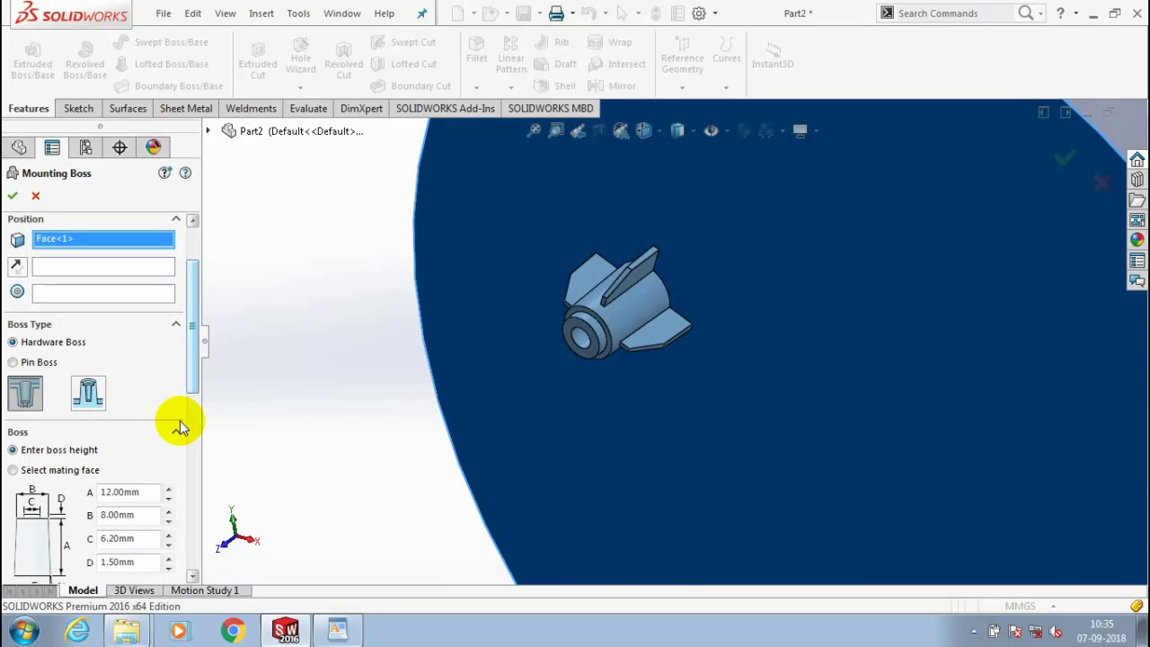
Preview a boss height of 22 mm and a boss diameter of 18 mm, restoring them to 12 mm and 8 mm
scroll(179, 427, "down", 3)
left_click(169, 315)
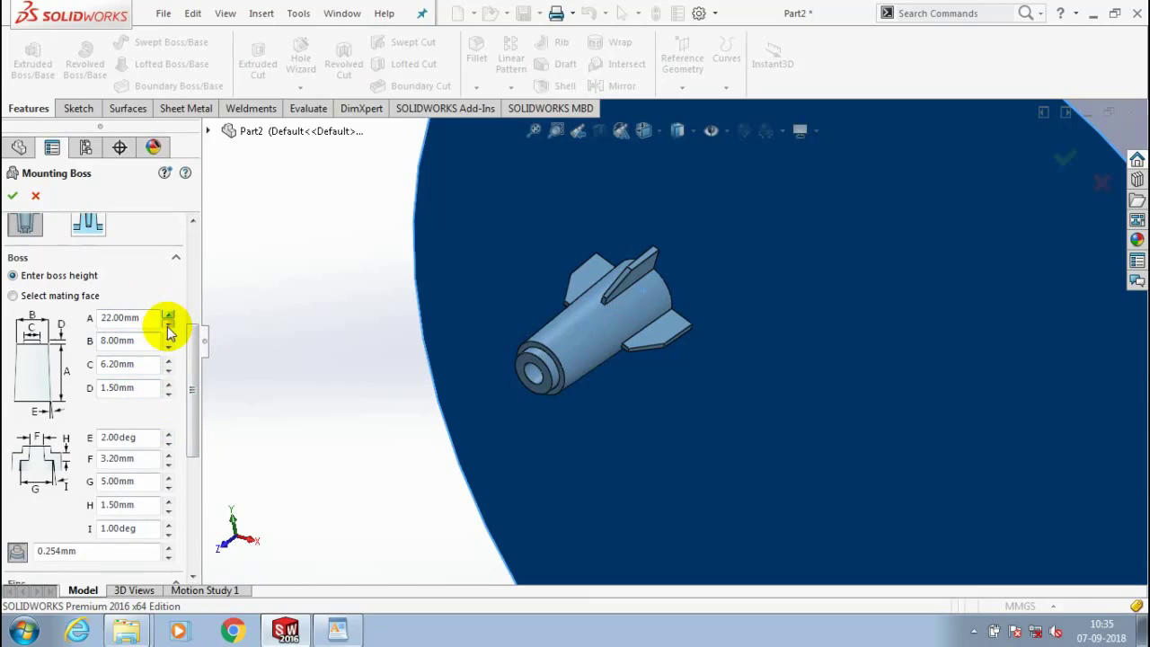
left_click(168, 323)
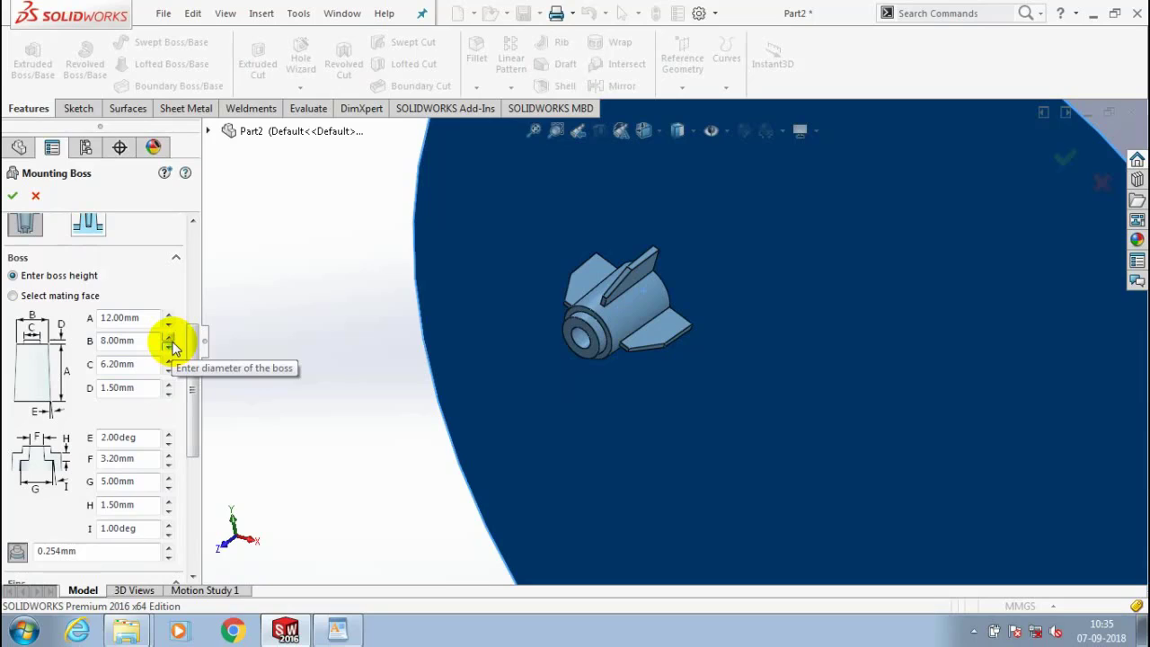
left_click(169, 336)
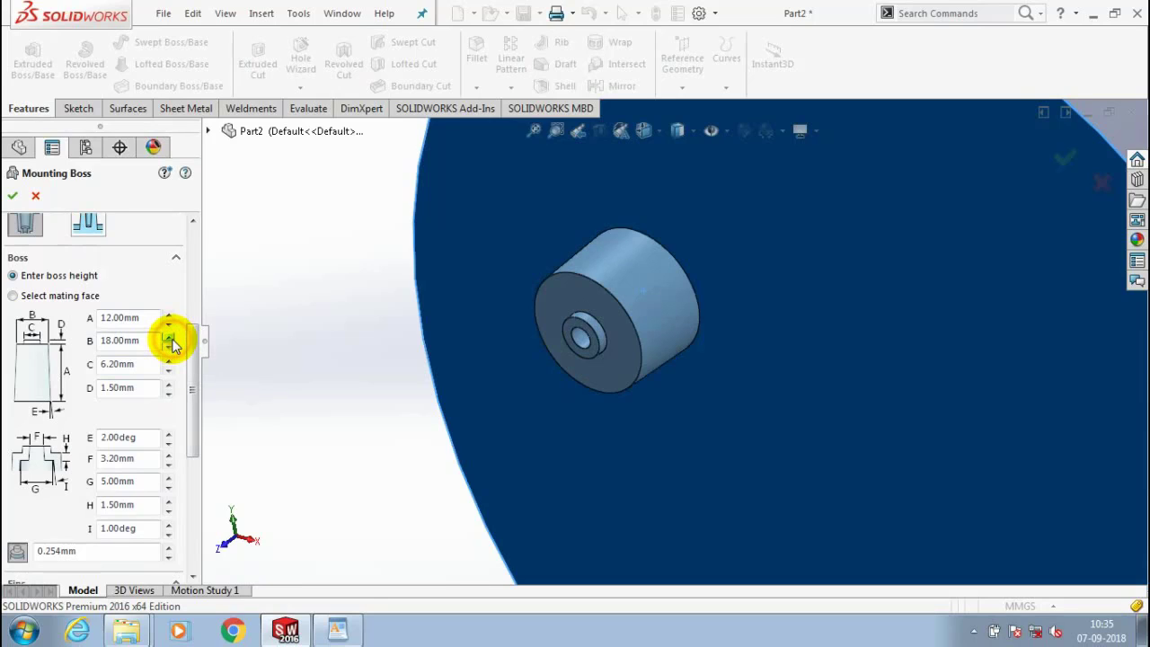
left_click(169, 346)
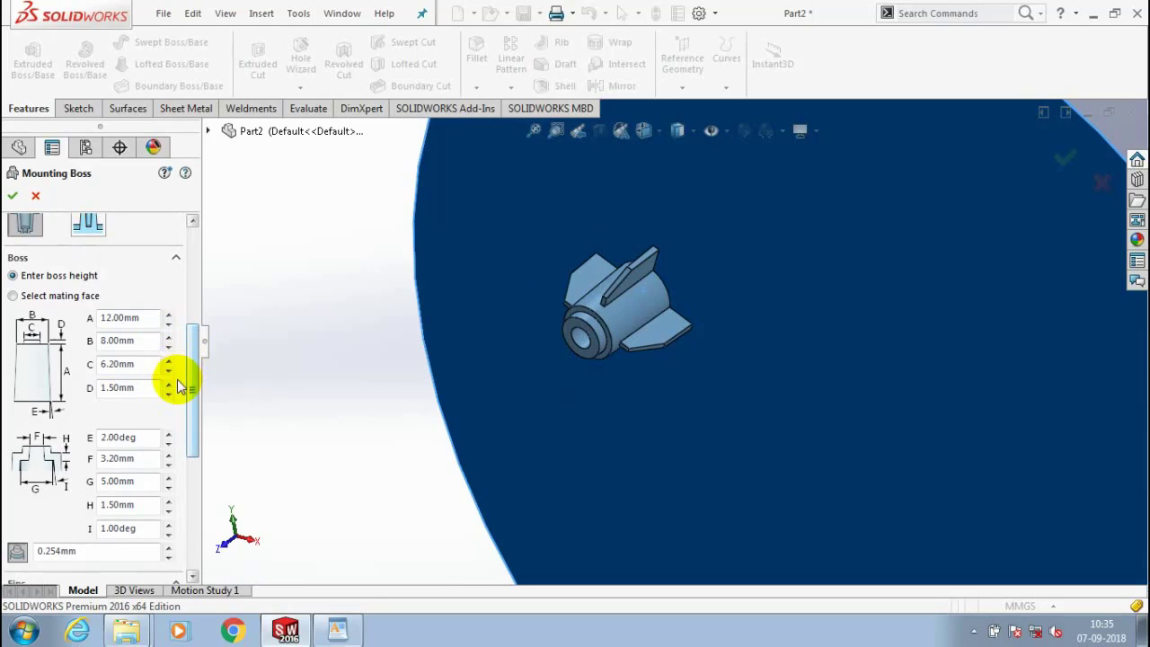
Set the mounting boss's draft angle to 12 degrees and its number of fins to 10
left_click(171, 434)
left_click(171, 434)
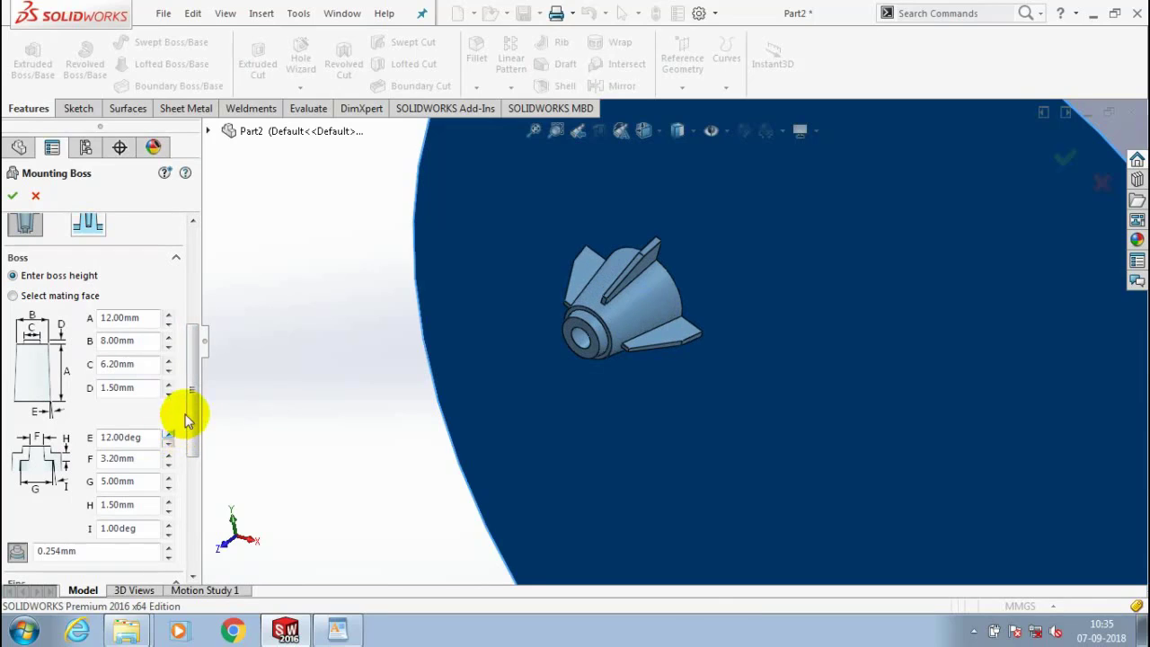
left_click_drag(192, 394, 174, 475)
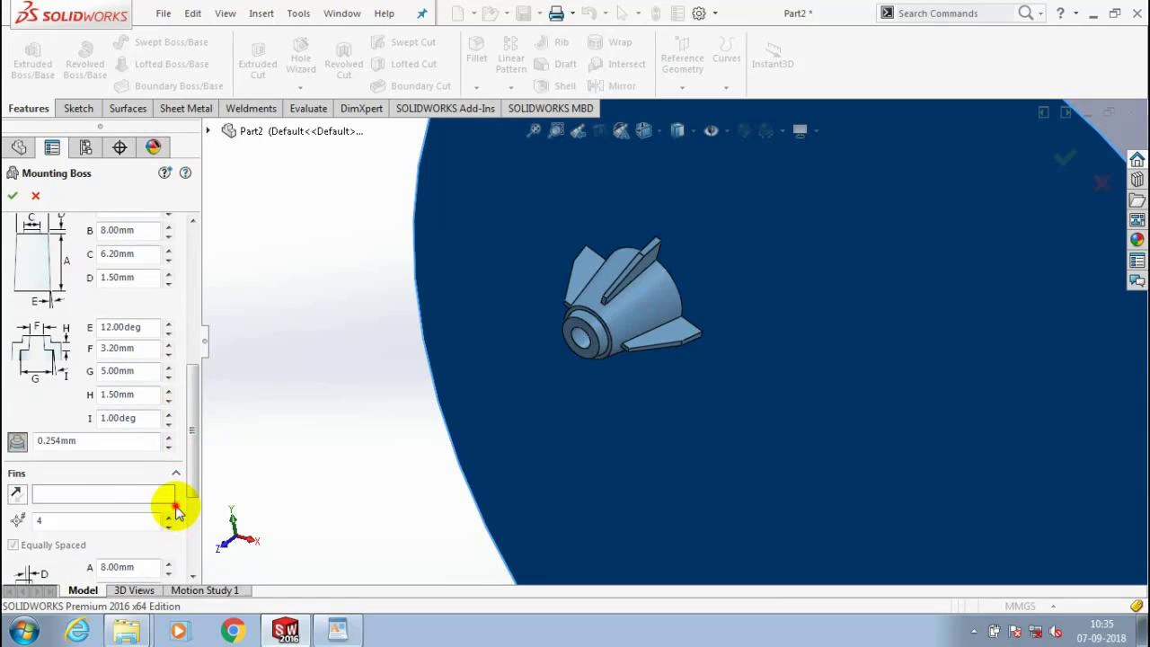
left_click(169, 515)
left_click(169, 515)
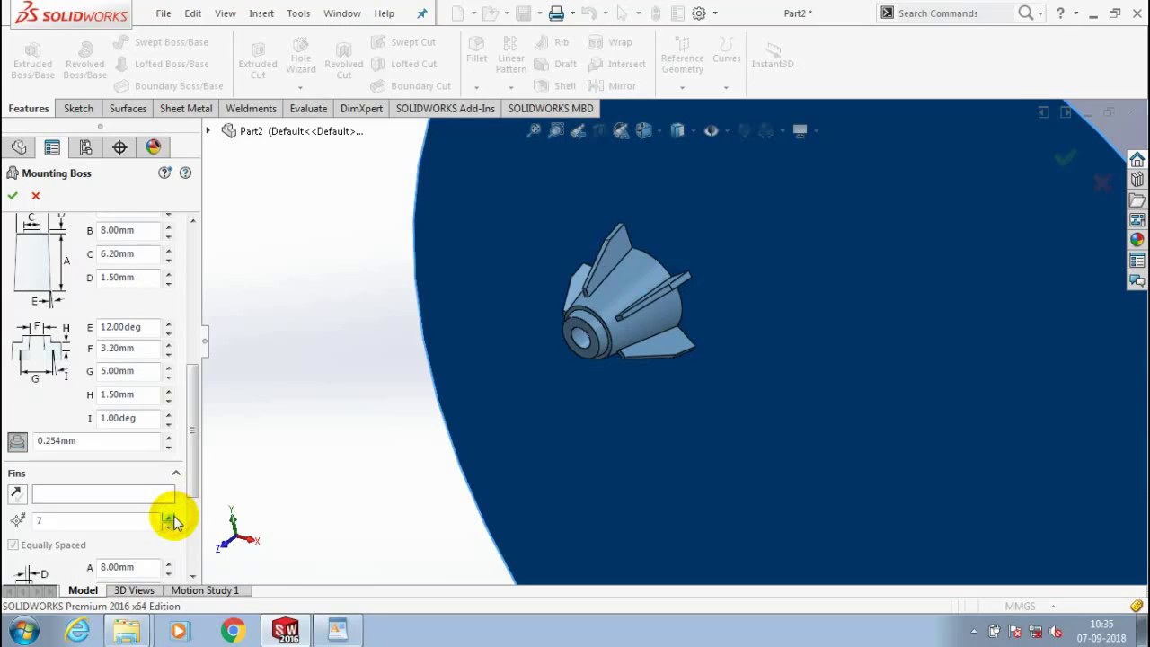
left_click(168, 516)
left_click(169, 516)
double_click(169, 516)
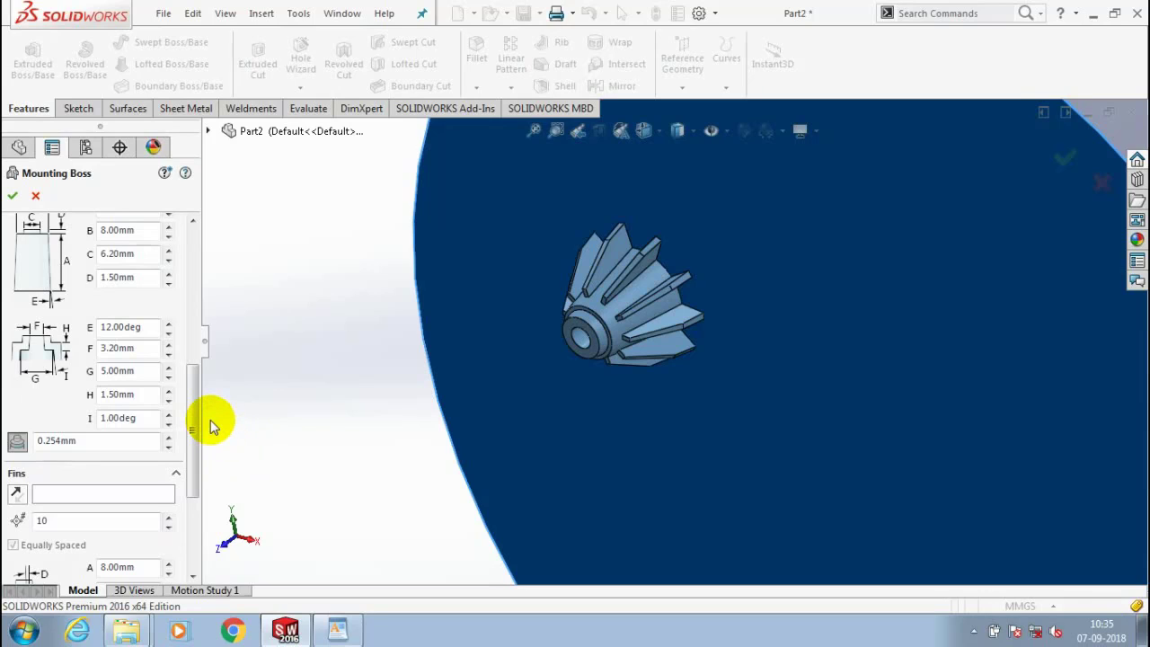
Preview a fin length of 18 mm, restore it to 8 mm, and accept the mounting boss
left_click_drag(198, 380, 192, 452)
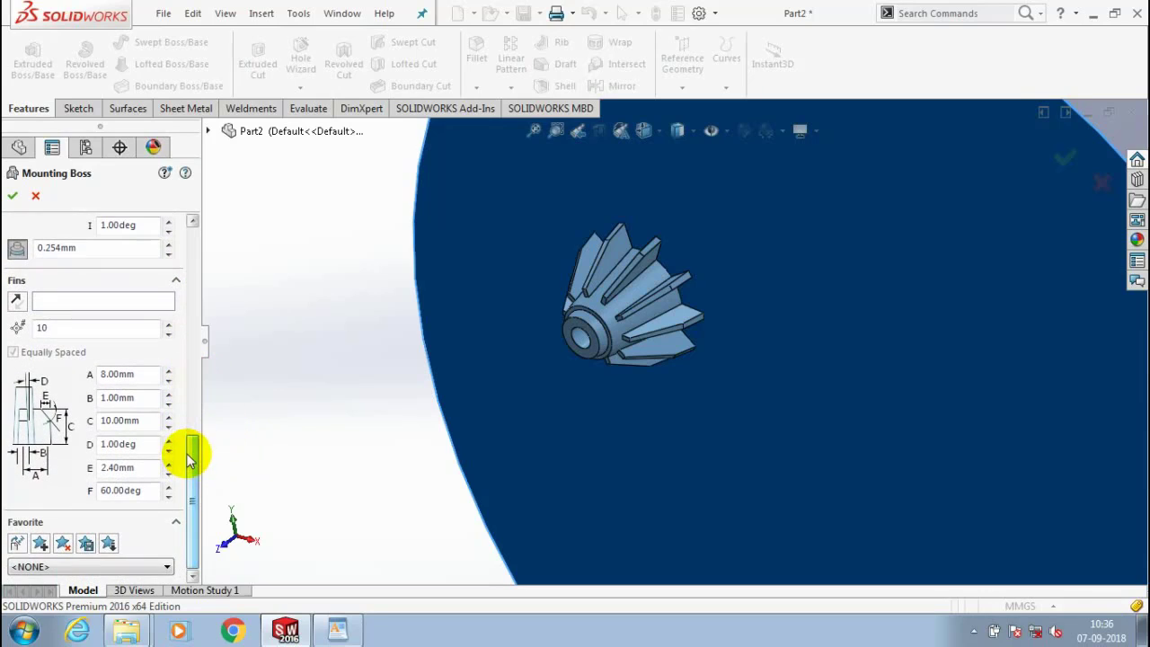
left_click(168, 372)
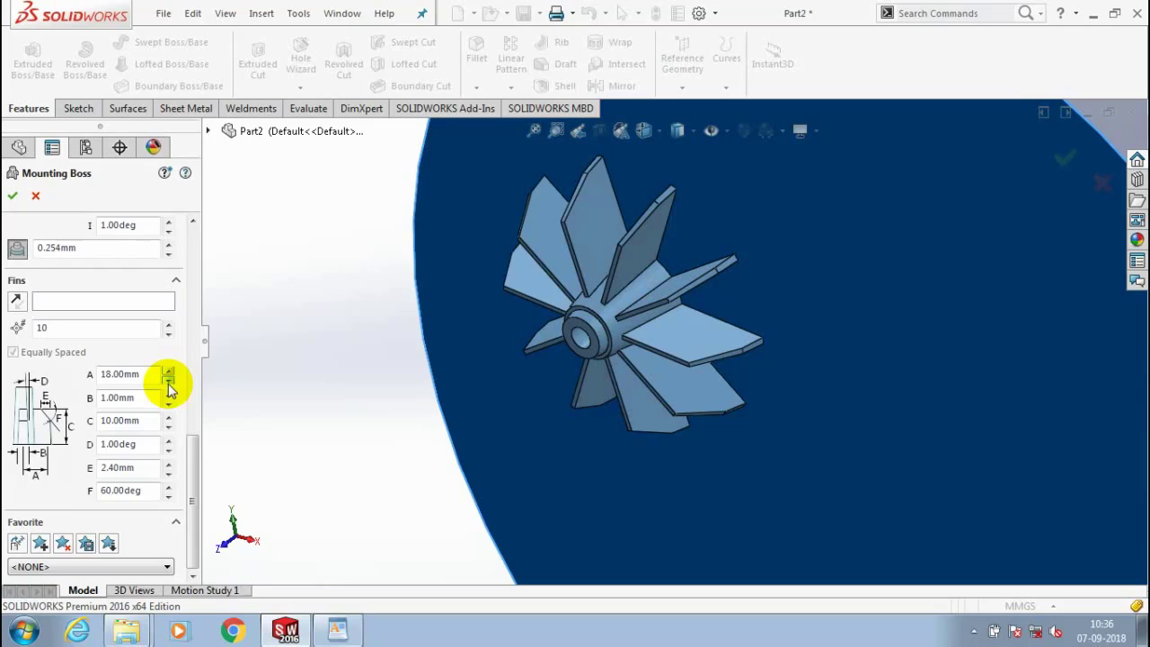
left_click(168, 379)
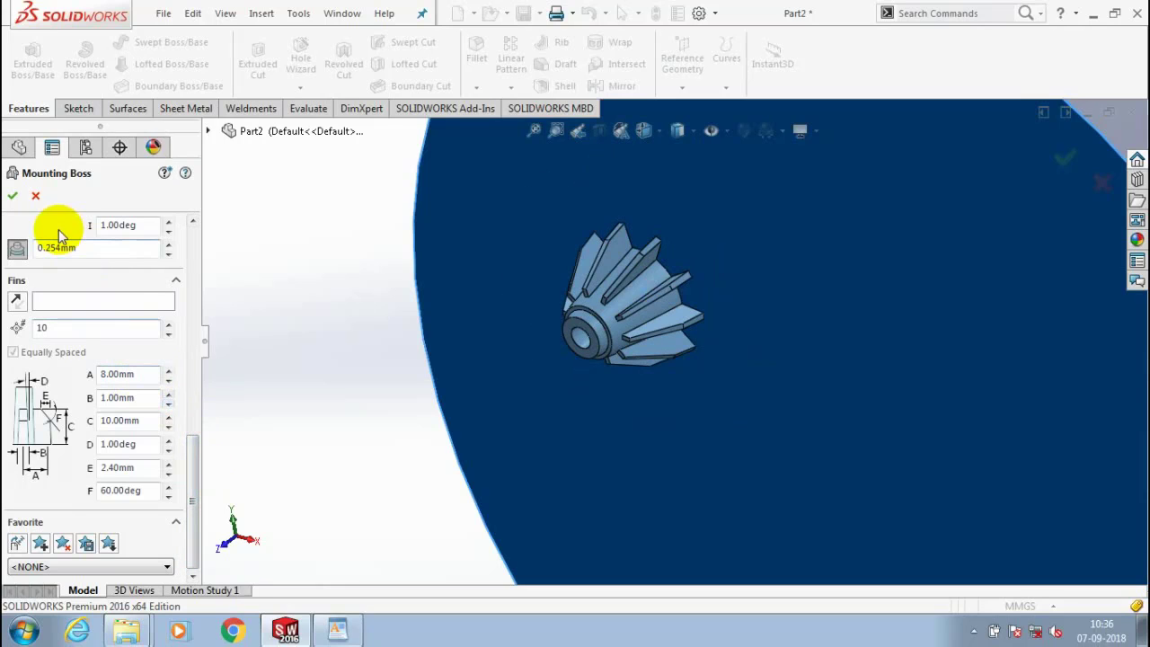
left_click(14, 198)
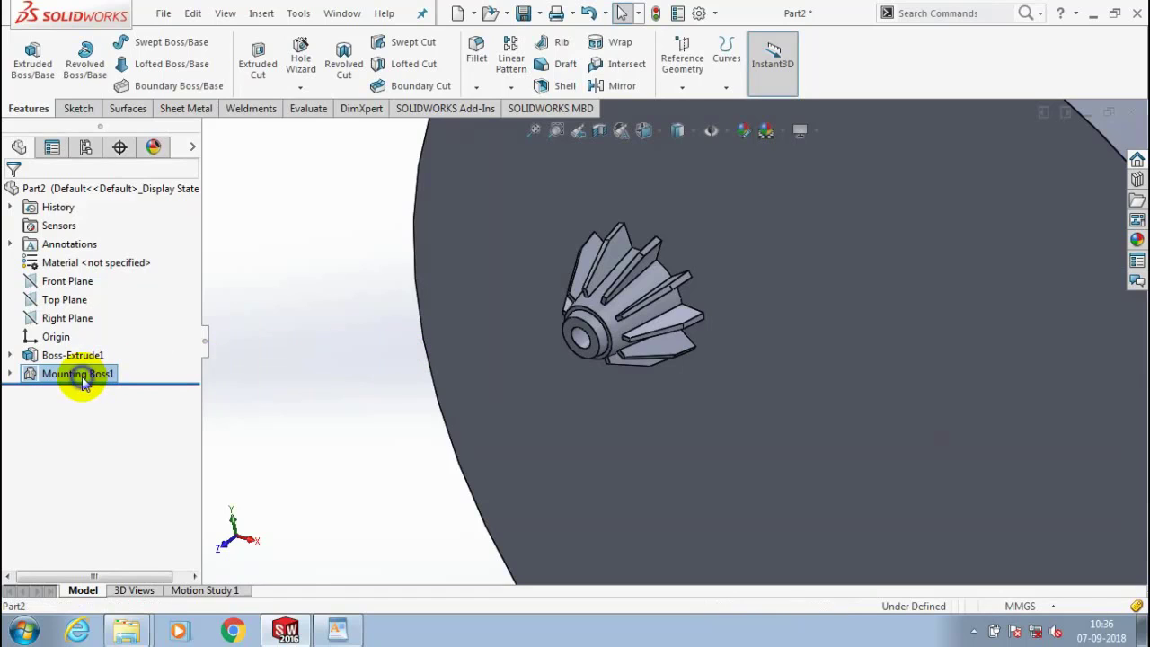
Apply a brownish-orange standard colour to the mounting boss feature
right_click(85, 376)
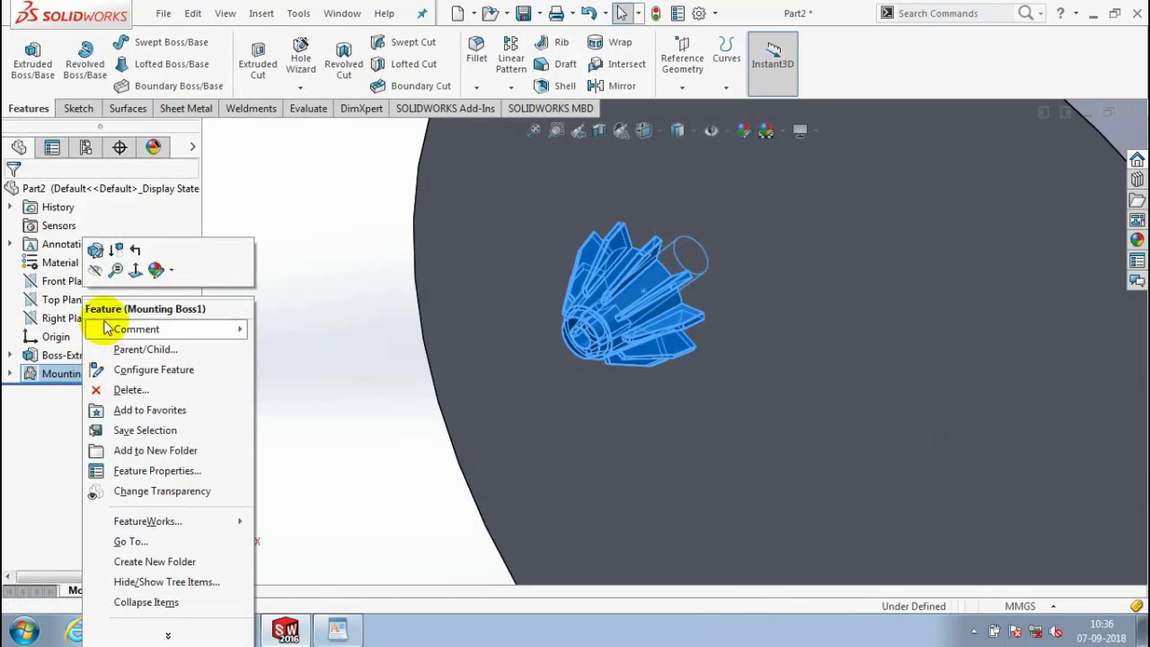
left_click(190, 324)
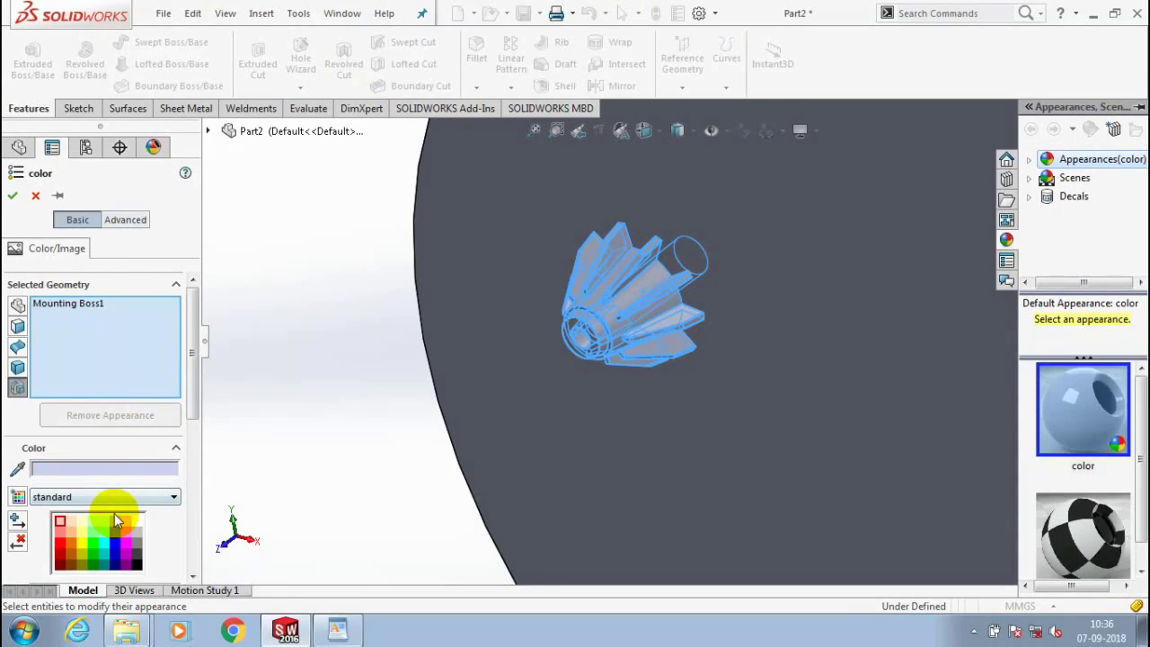
left_click(114, 515)
left_click(12, 195)
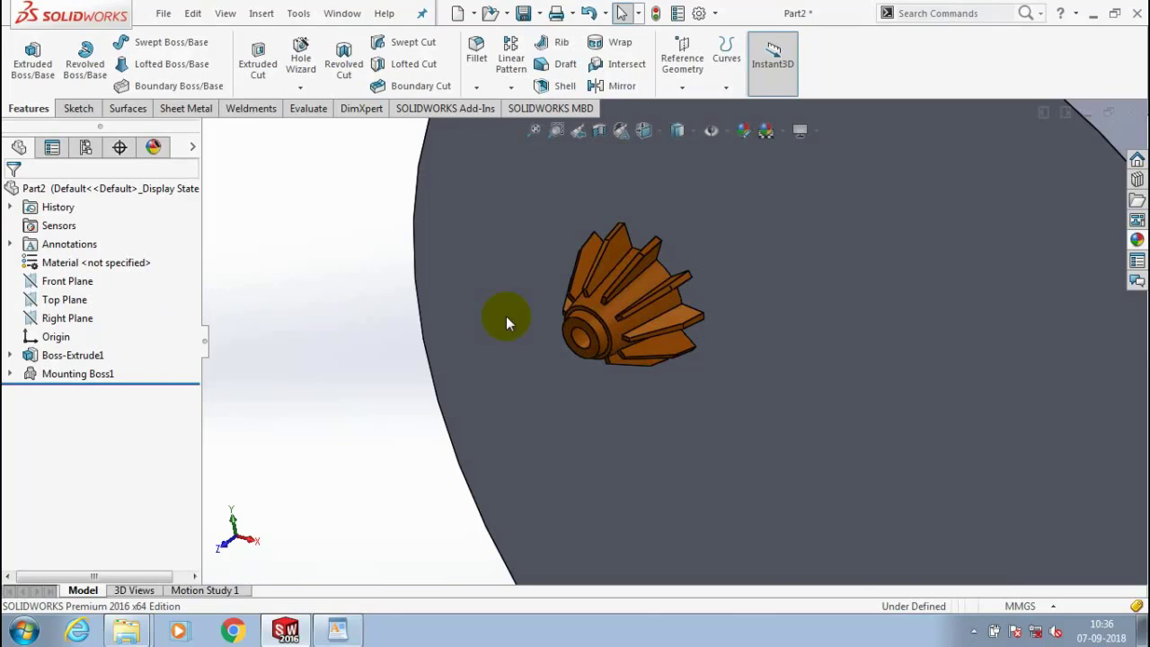
Sketch a corner rectangle about 52 mm by 80 mm on the disc's front face, beside the mounting boss, and exit the sketch
key("f")
middle_click_drag(886, 275, 782, 392)
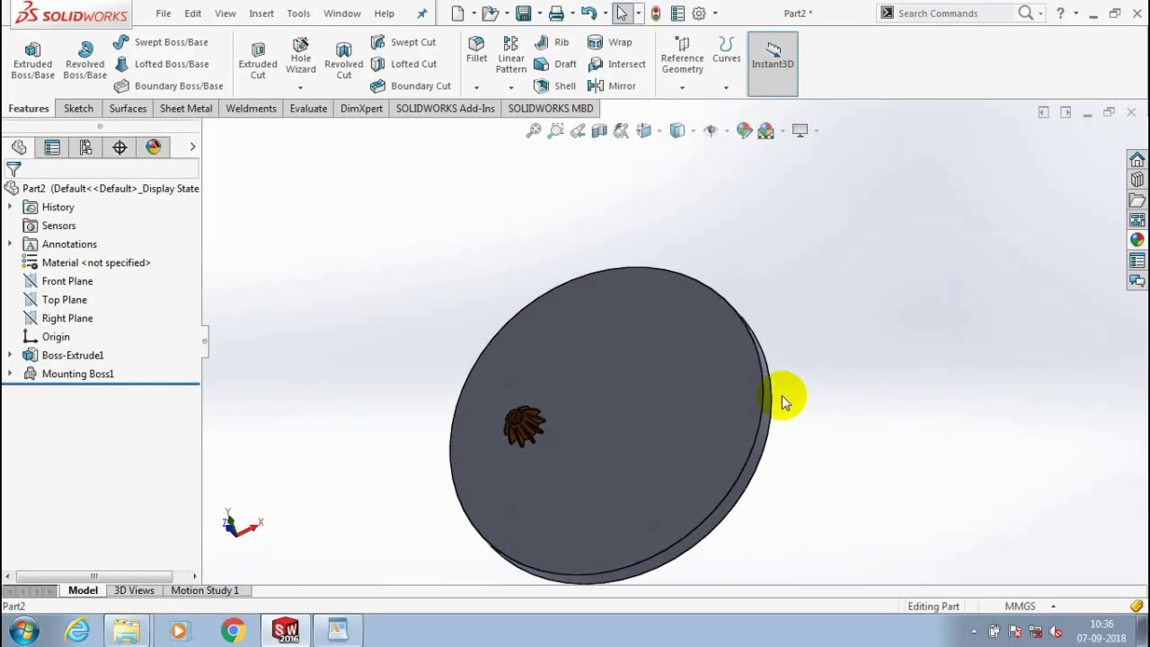
scroll(710, 401, "down", 3)
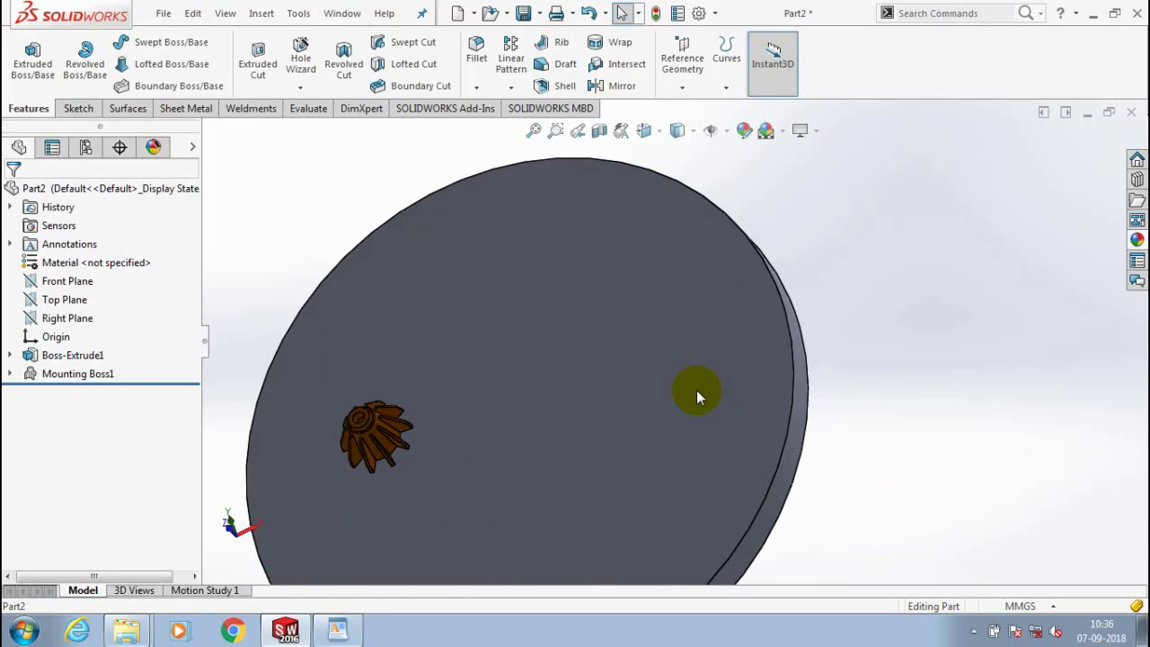
left_click(697, 390)
left_click(77, 108)
left_click(128, 65)
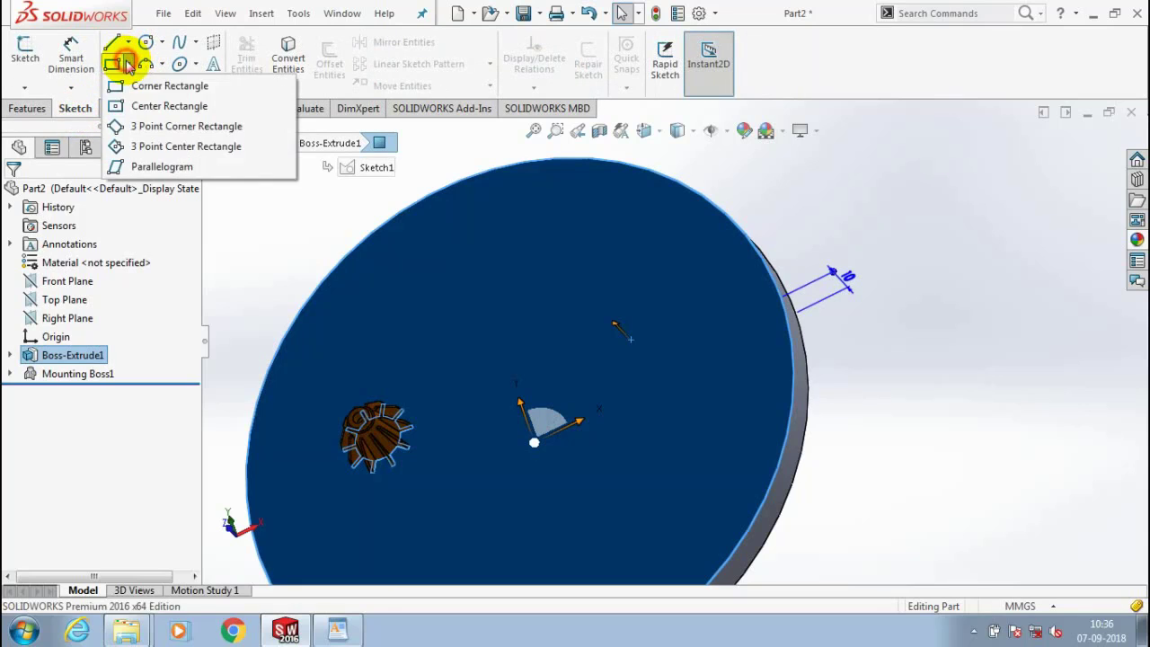
left_click(162, 86)
left_click_drag(468, 298, 530, 371)
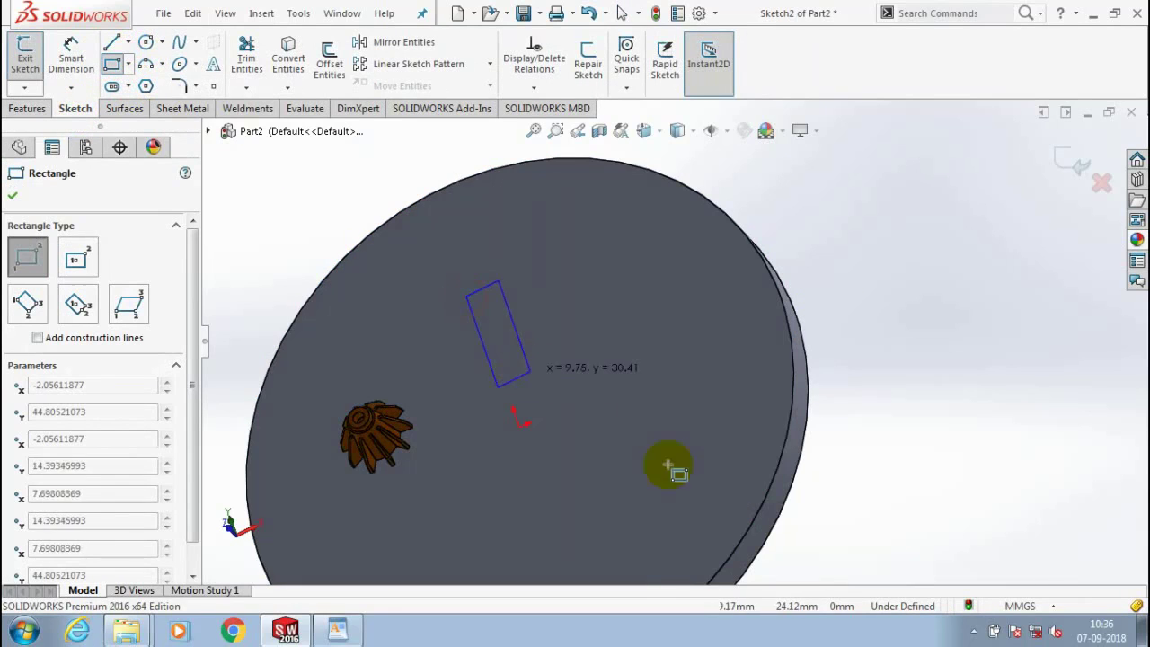
left_click_drag(674, 467, 722, 448)
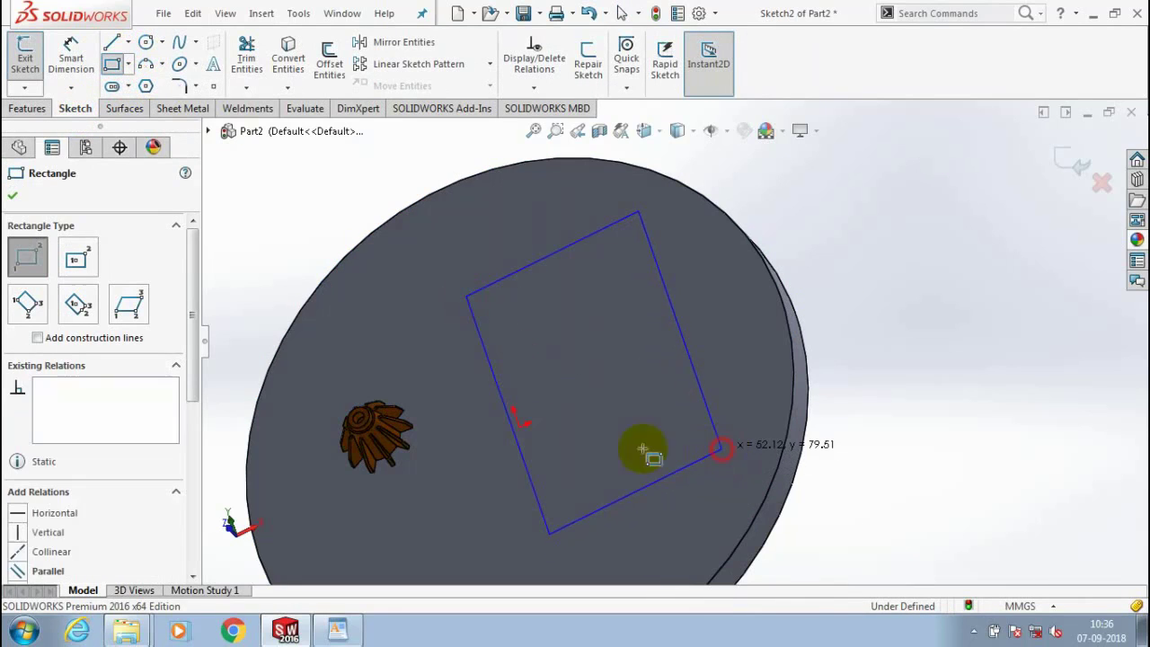
left_click(15, 196)
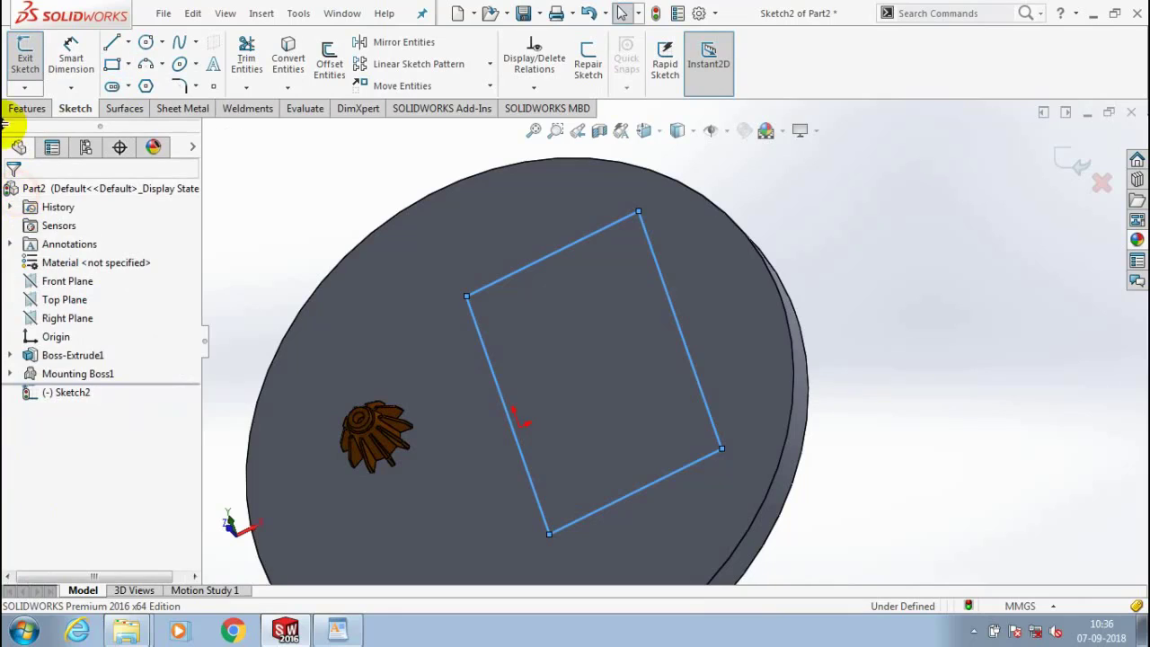
left_click(25, 63)
Extrude the rectangle sketch as a blind boss with a depth of 50 mm, merged with the disc
left_click(25, 109)
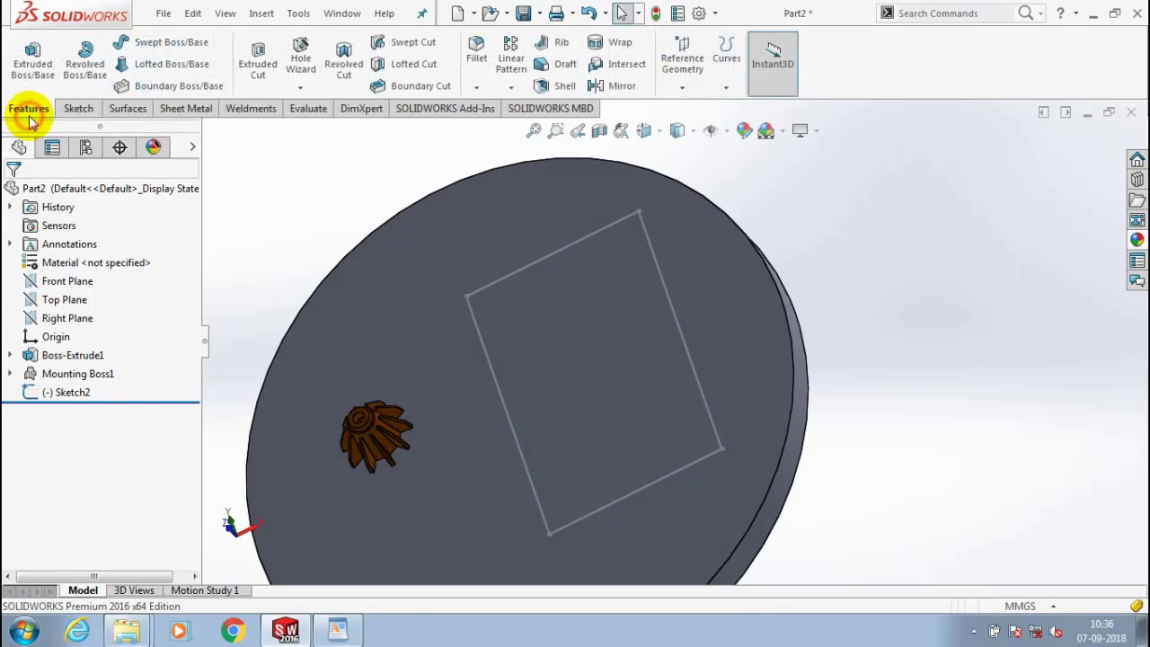
left_click(42, 70)
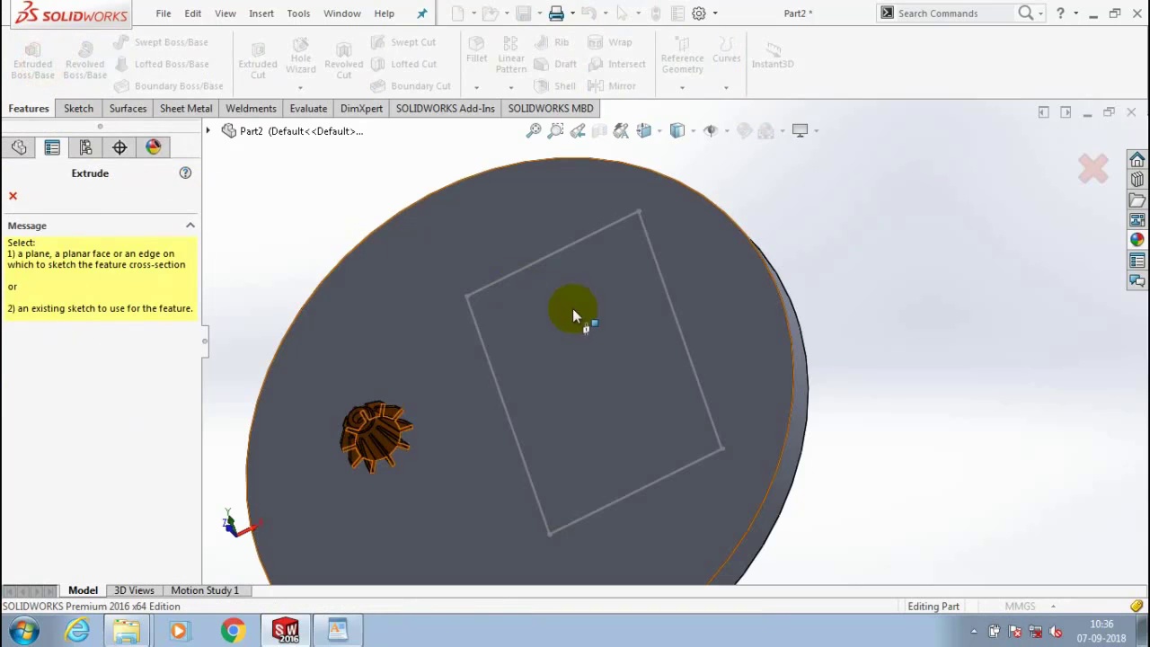
left_click(209, 130)
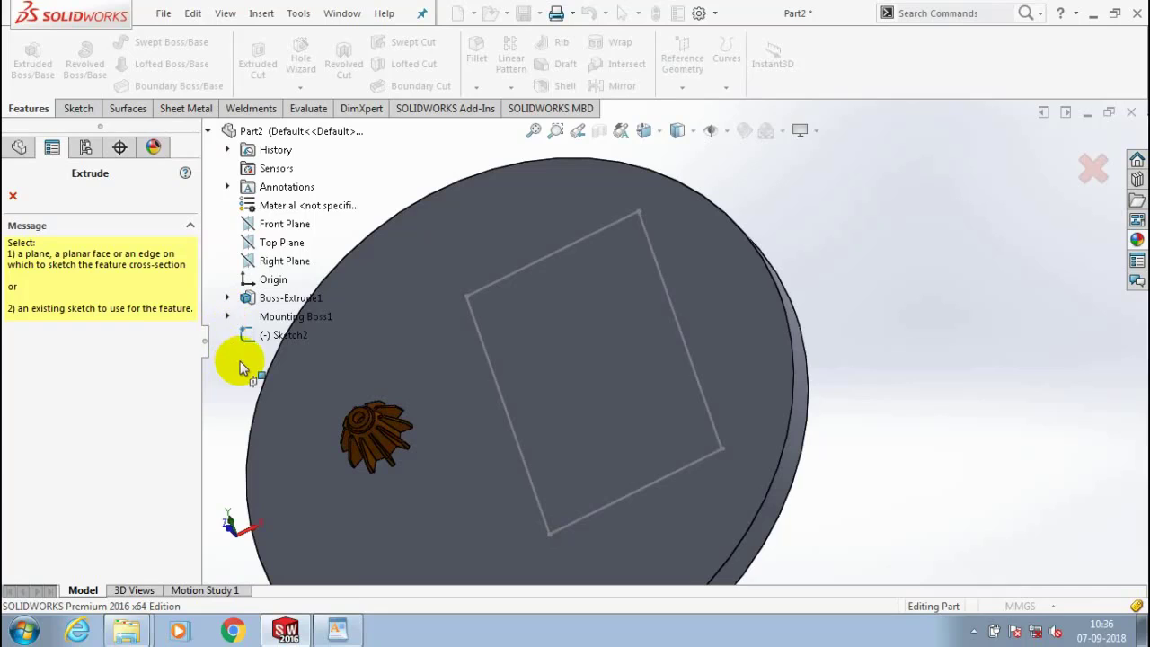
left_click(258, 338)
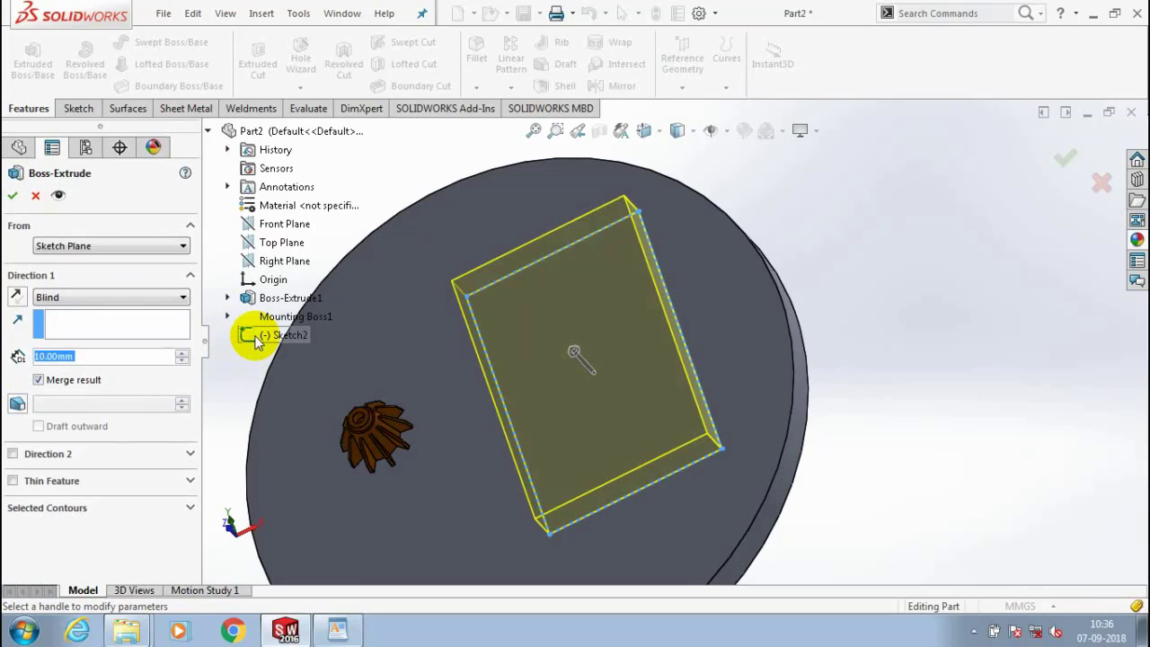
left_click(182, 352)
left_click(182, 352)
left_click(182, 352)
left_click(183, 352)
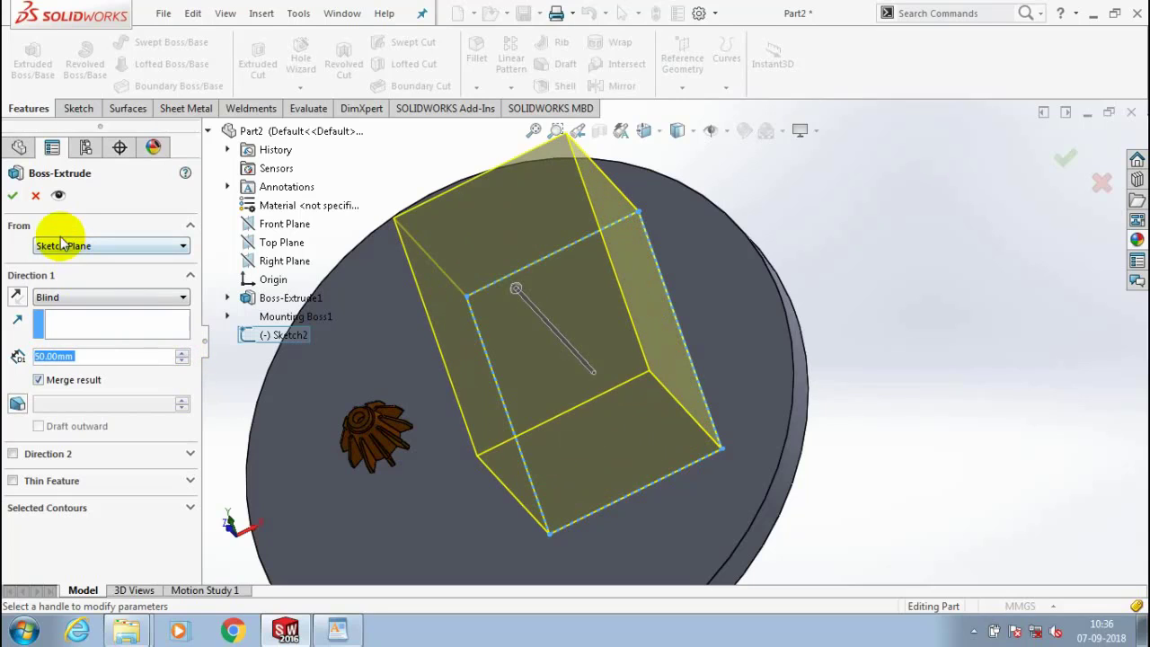
left_click(10, 199)
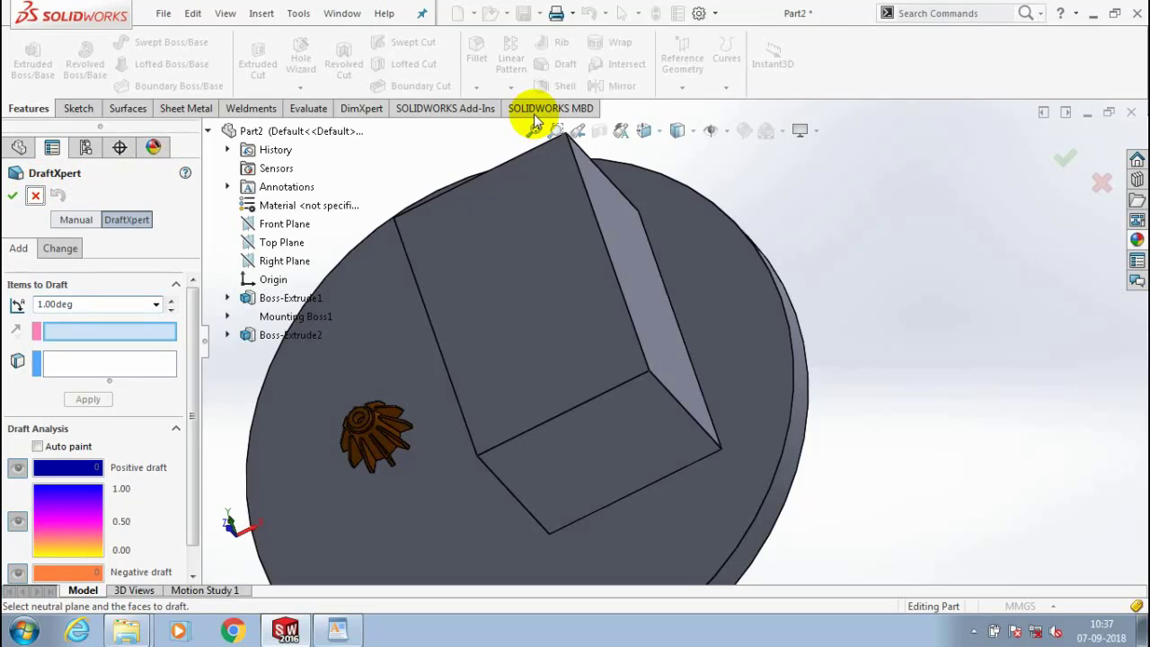
Try to shell the part with a 10 mm wall thickness, removing the rectangular block's outer end face
key("Escape")
left_click(550, 86)
left_click(512, 207)
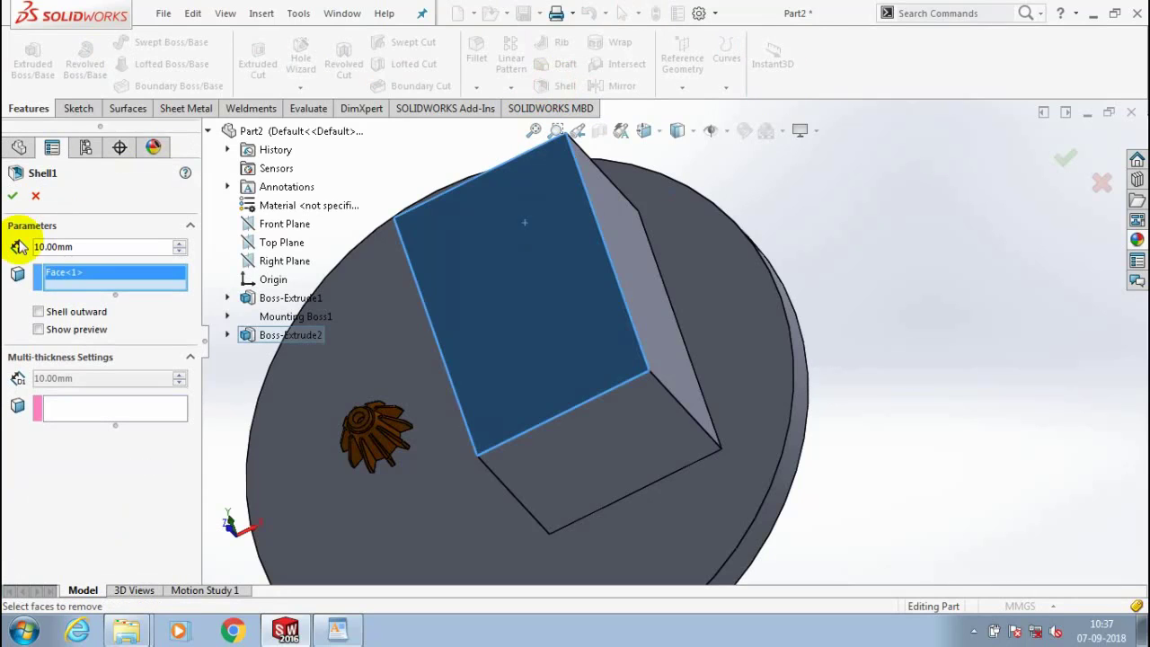
left_click(13, 195)
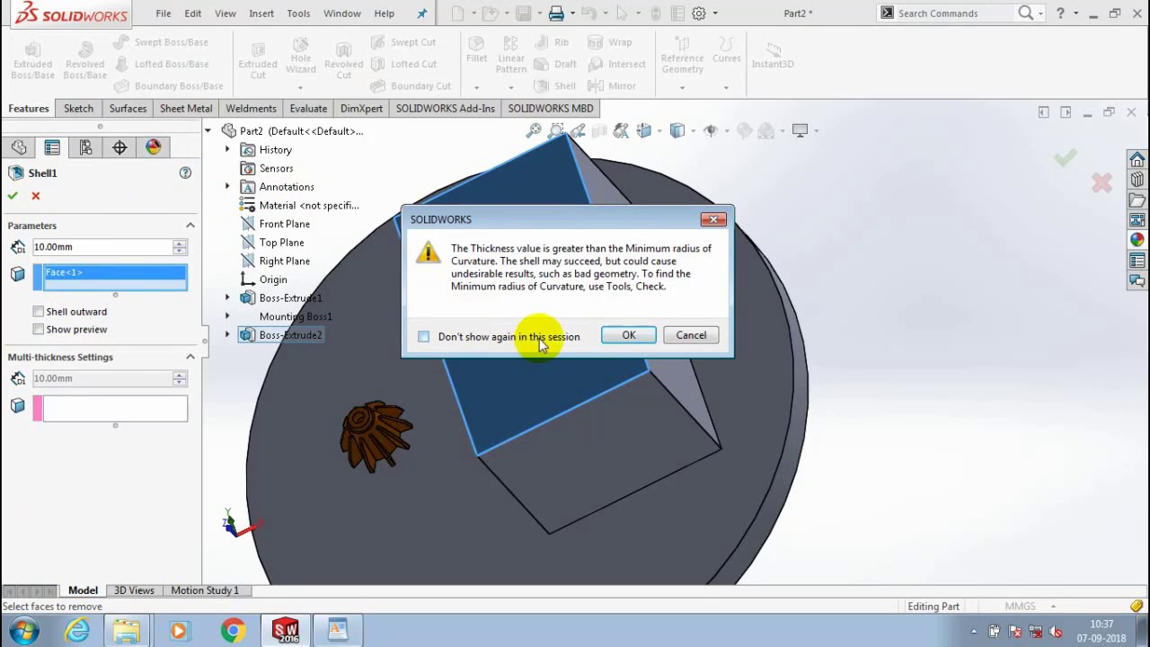
left_click(629, 335)
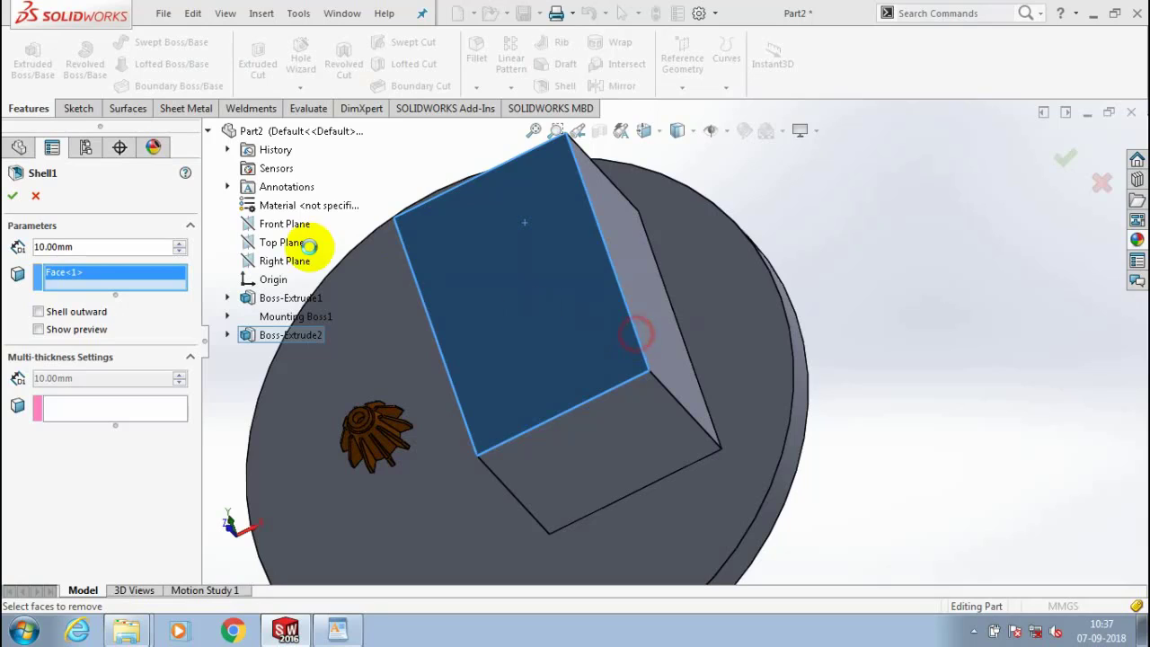
left_click(40, 197)
Try to shell the part with 8 mm and 5 mm wall thicknesses, removing the rectangular block's outer end face
scroll(665, 210, "up", 2)
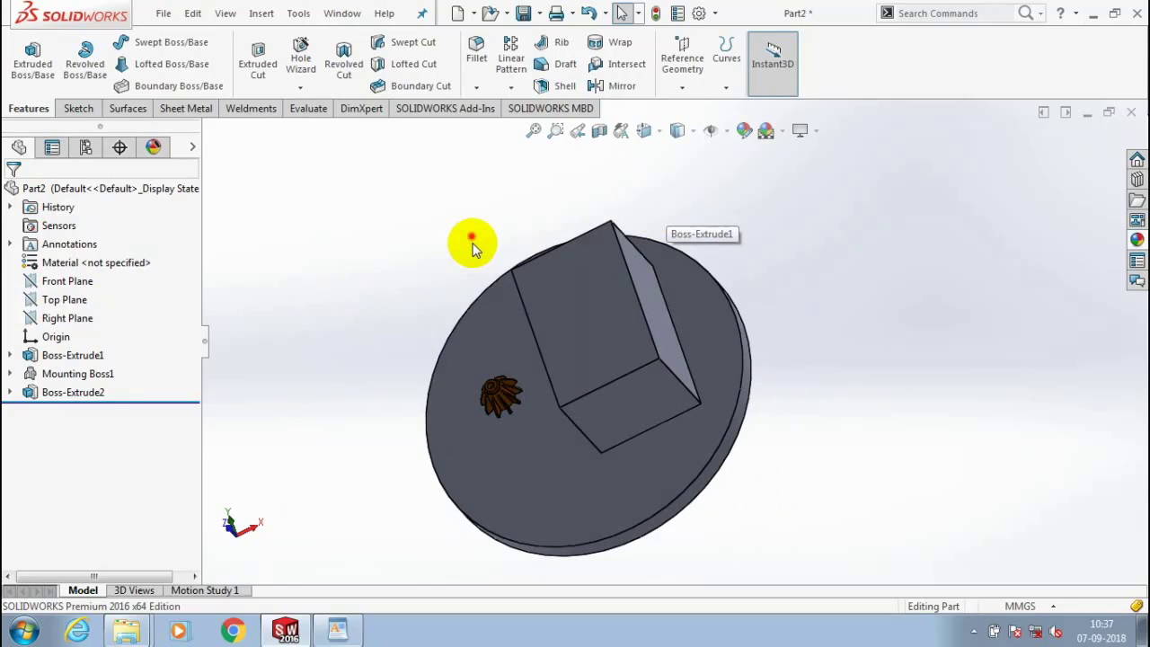
key("Return")
left_click(562, 282)
left_click(133, 246)
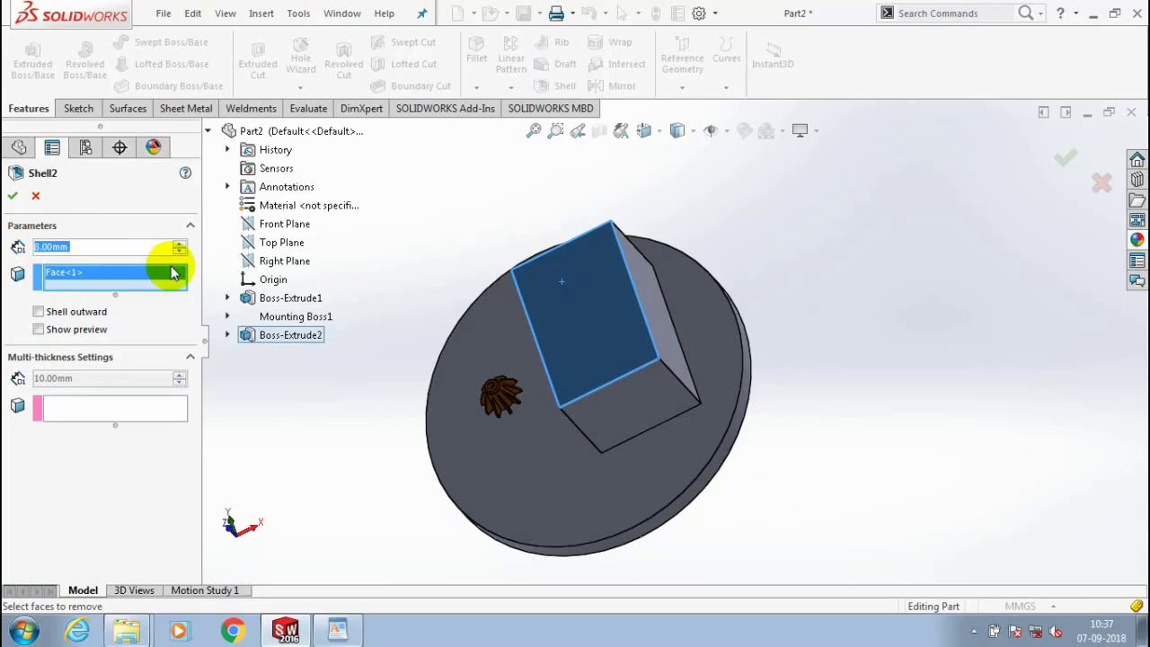
left_click(15, 199)
left_click(688, 334)
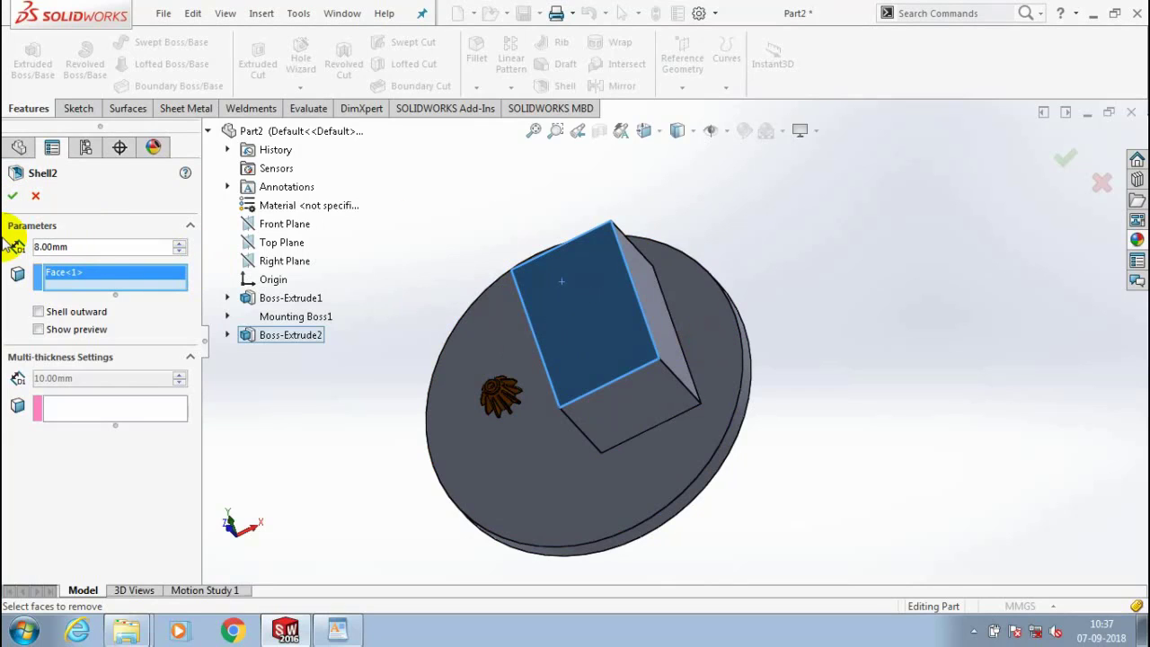
left_click(13, 195)
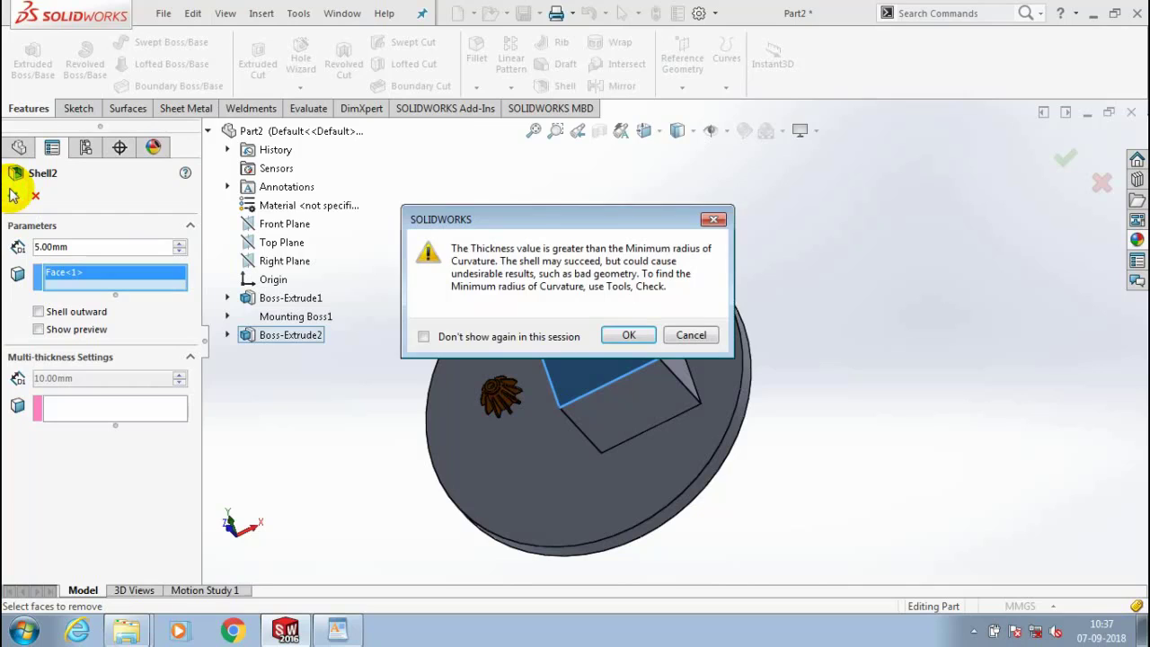
left_click(690, 334)
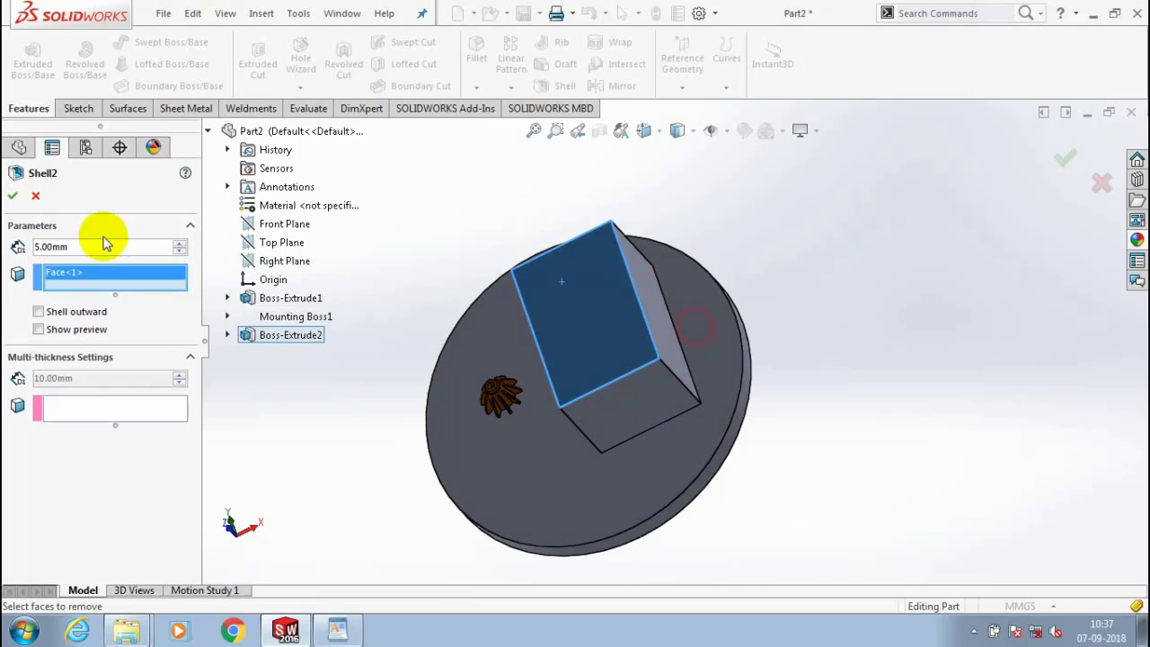
Set the shell's wall thickness to 2 mm and complete the feature
double_click(91, 245)
type("2")
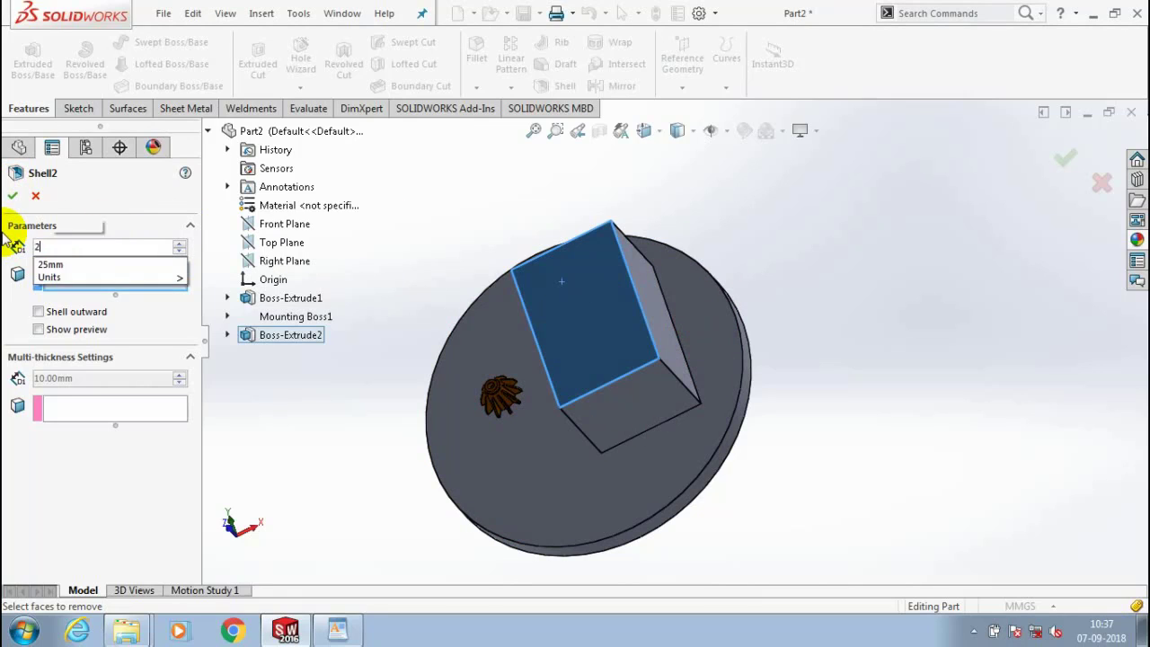
key("Return")
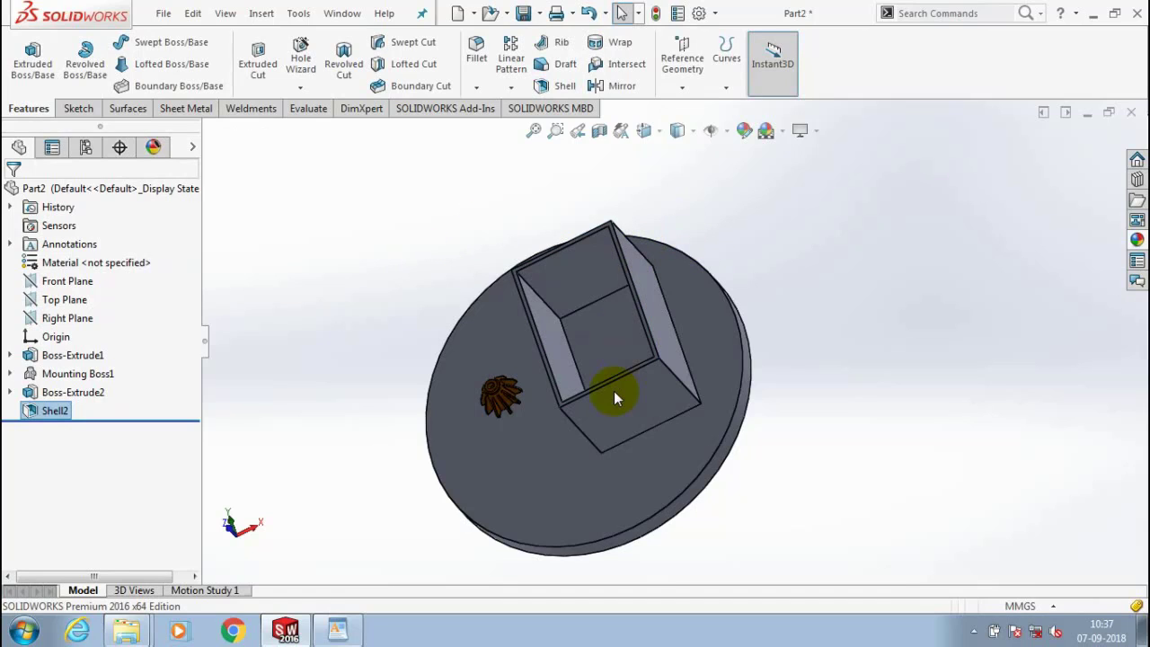
Apply a light orange standard colour to the shell feature of the rectangular block
middle_click_drag(614, 395, 260, 243)
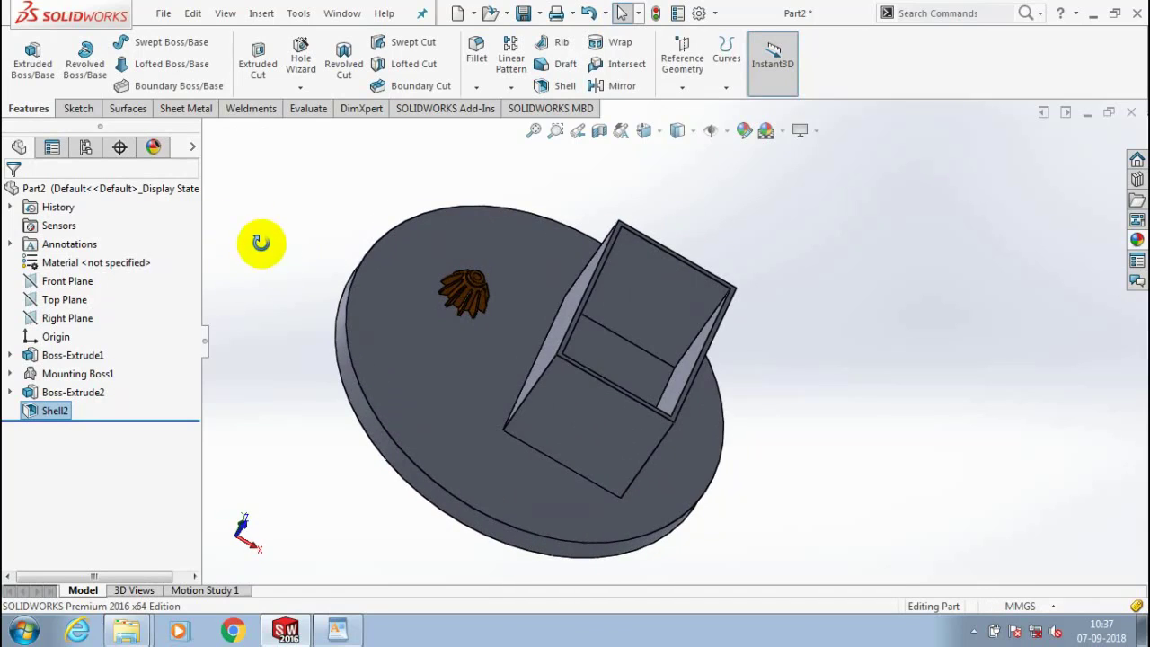
right_click(53, 416)
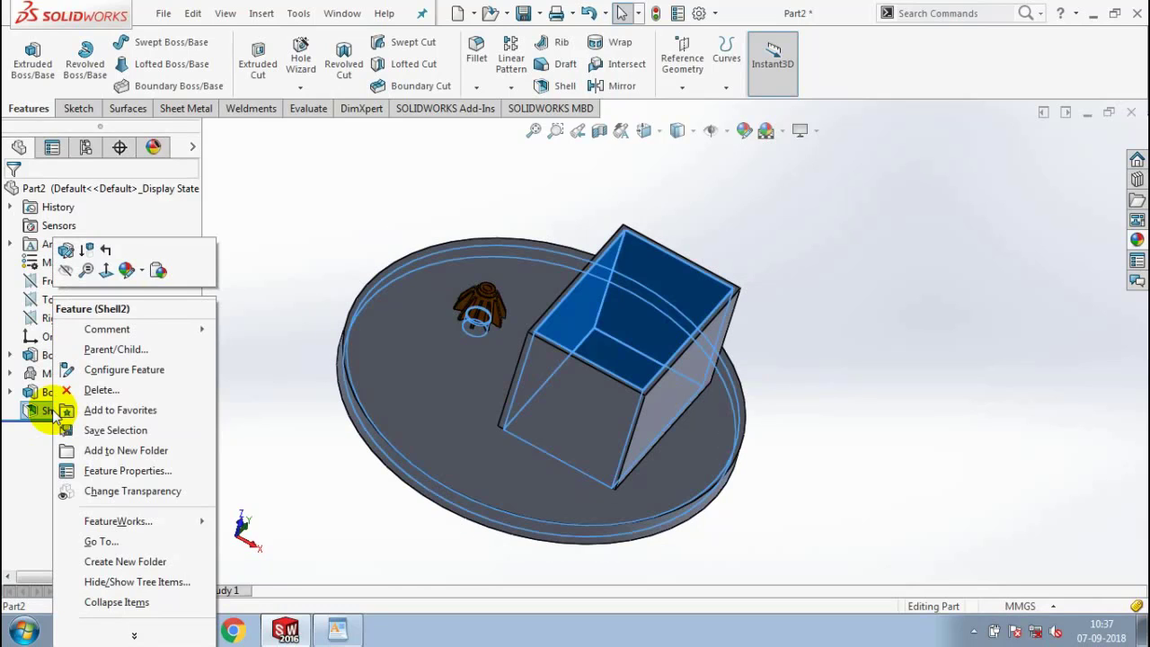
left_click(139, 272)
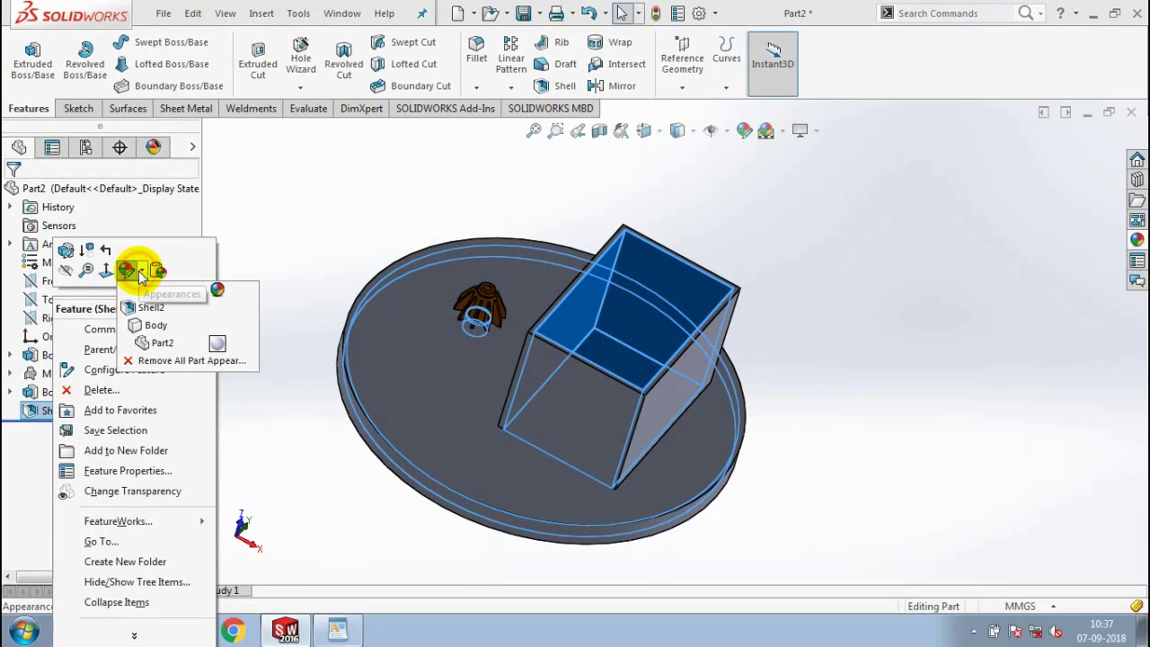
left_click(151, 308)
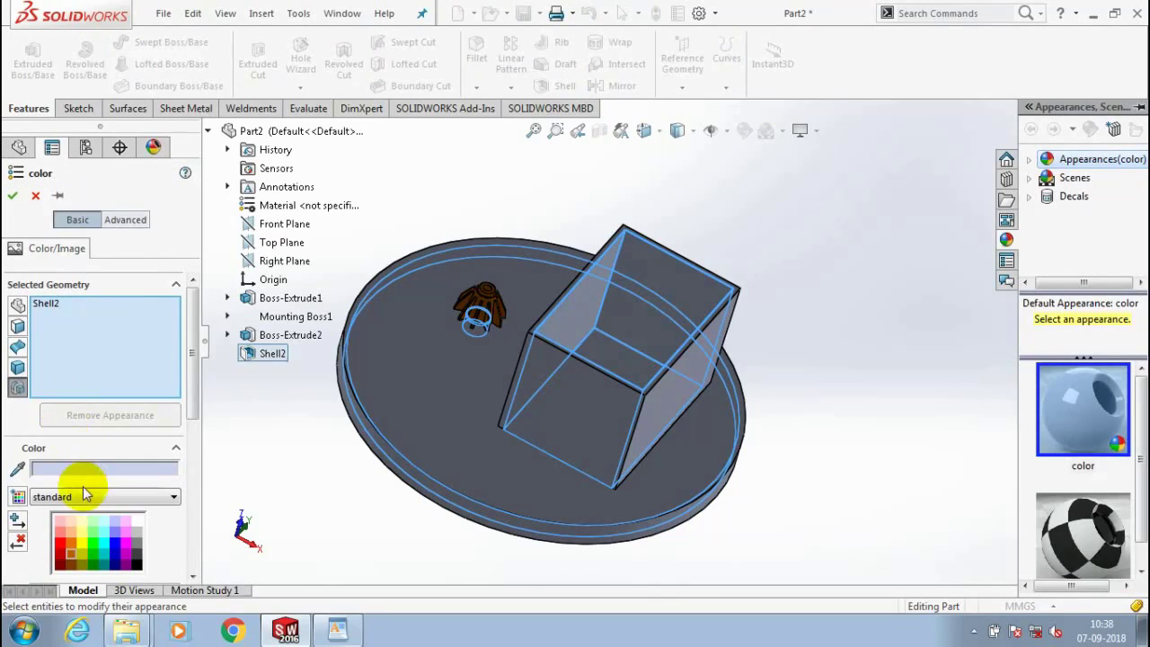
left_click(71, 521)
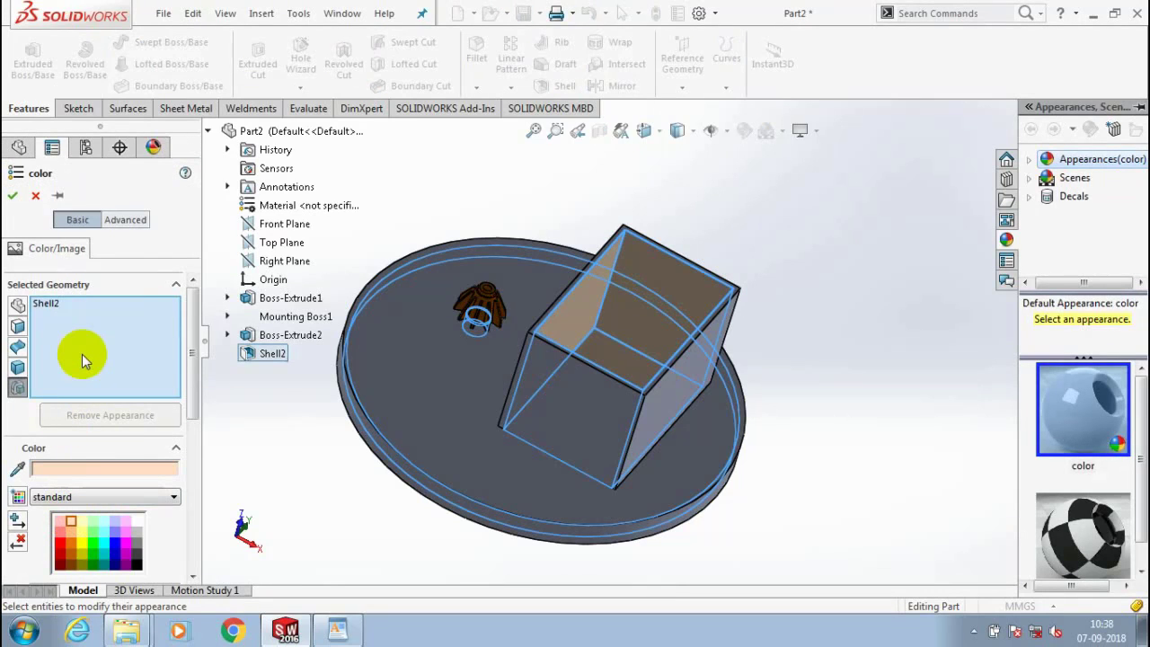
left_click(13, 195)
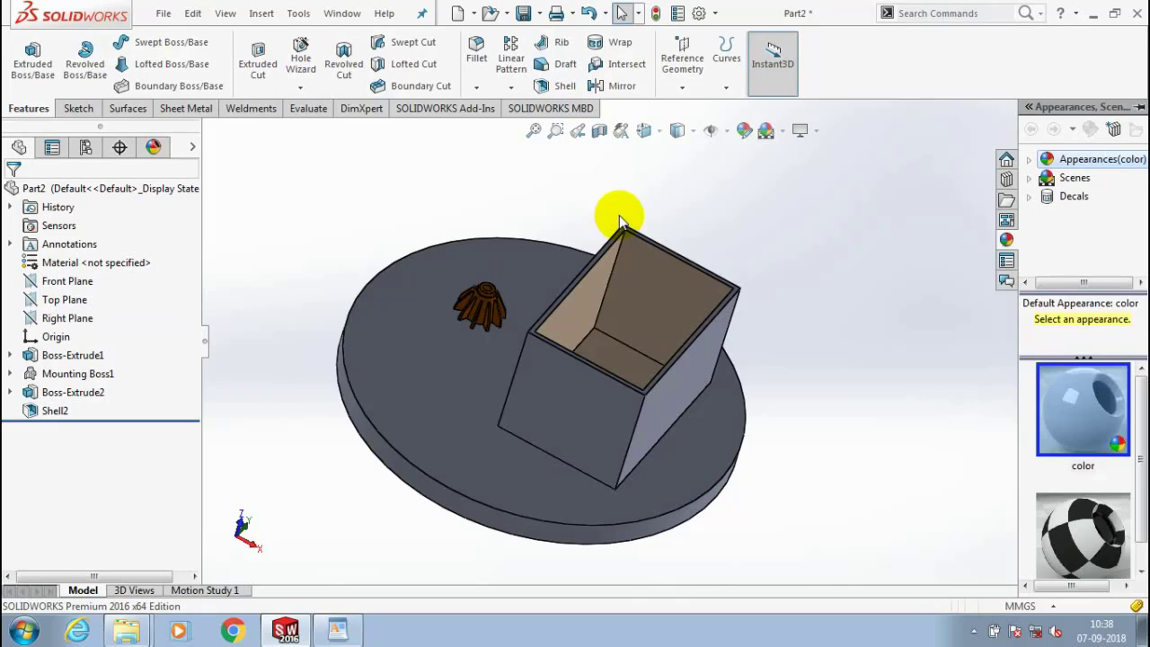
Switch to WordPad and highlight the Snap Hook and Snap Hook Groove entries in the fastening features list
scroll(616, 216, "down", 2)
scroll(619, 221, "up", 2)
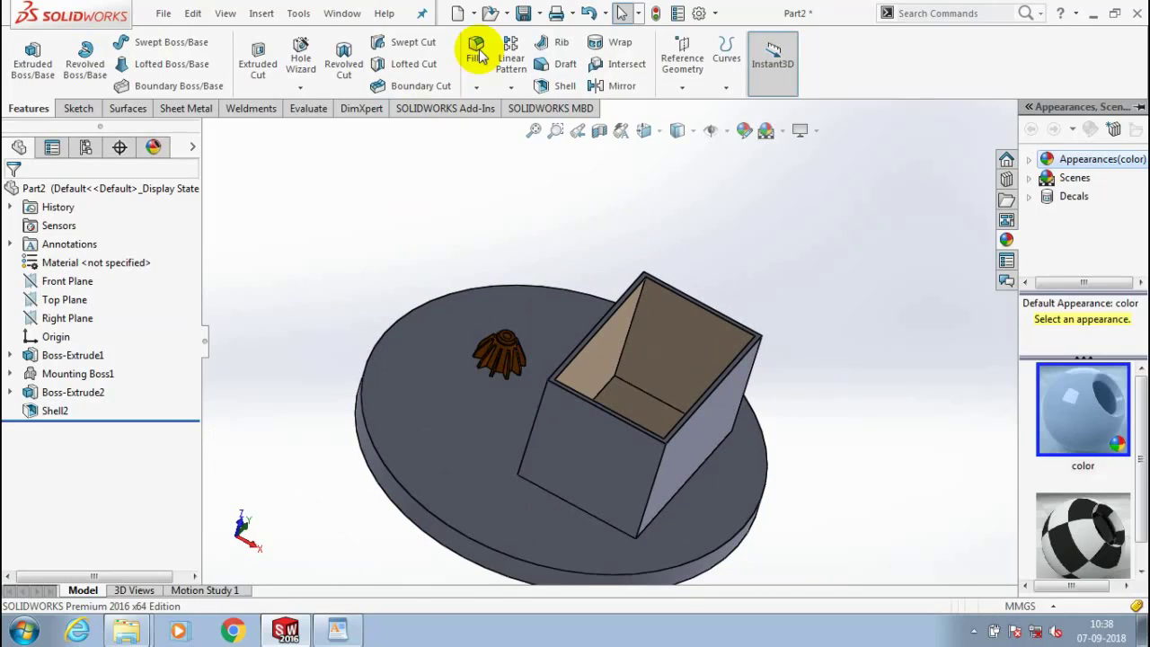
left_click(334, 626)
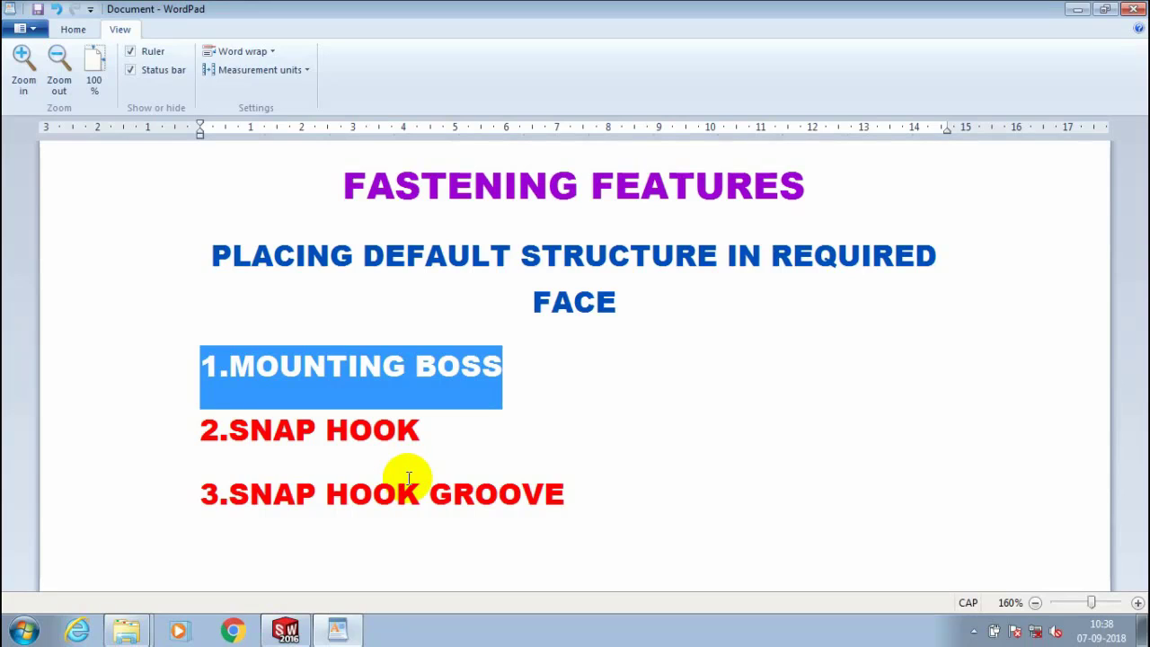
left_click_drag(420, 432, 282, 429)
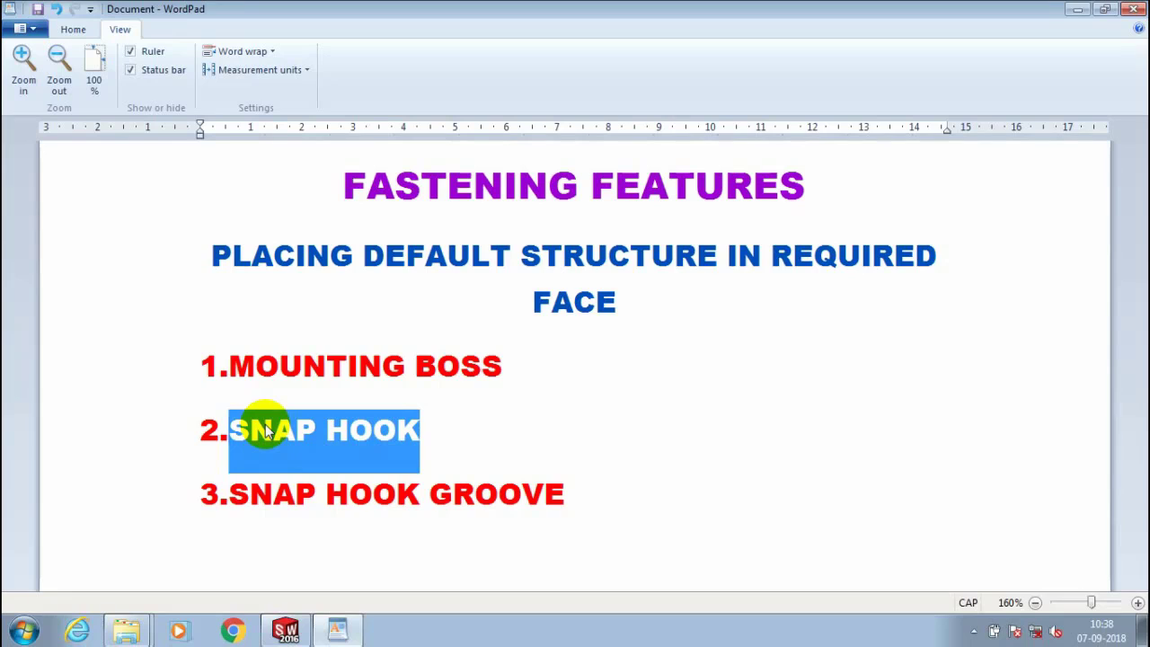
left_click(533, 461)
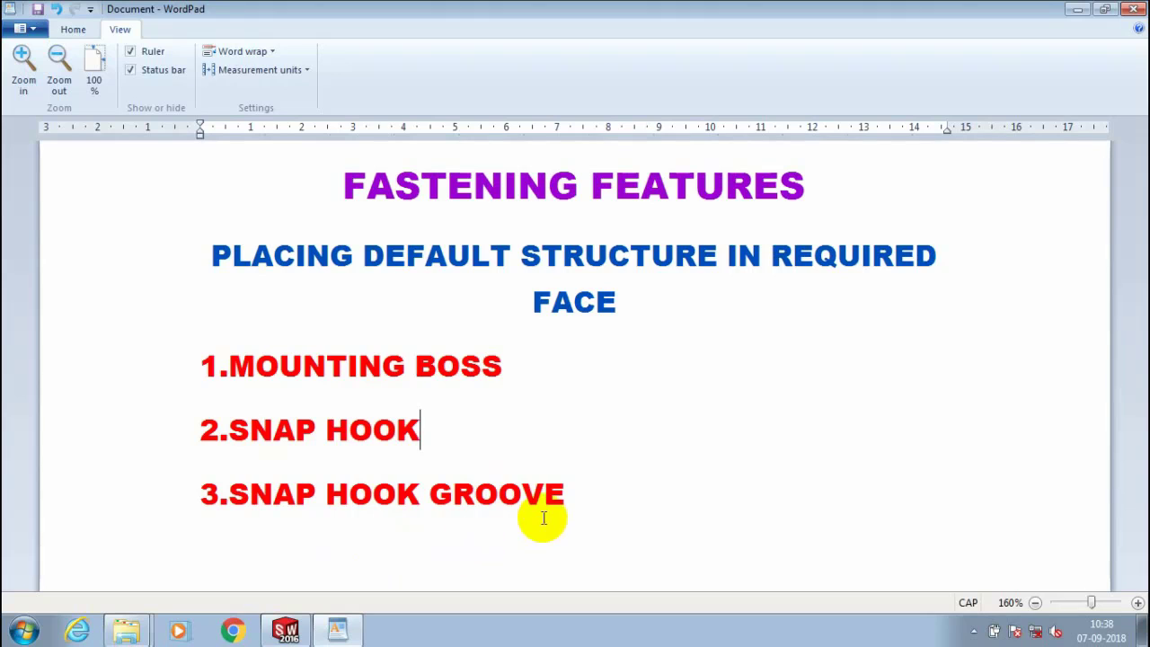
left_click_drag(561, 499, 359, 495)
left_click_drag(578, 492, 309, 470)
left_click(477, 573)
mouse_move(286, 628)
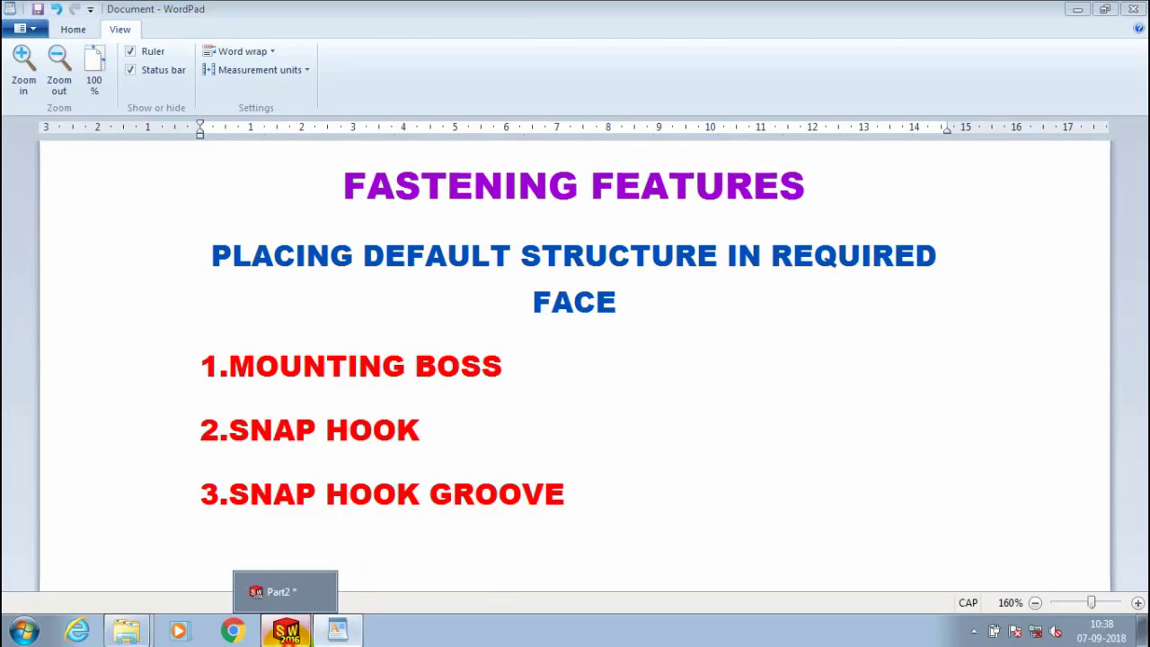
Switch back to SOLIDWORKS and start a Snap Hook feature positioned on the rim face of the shelled block, on the side nearest the mounting boss
left_click(278, 597)
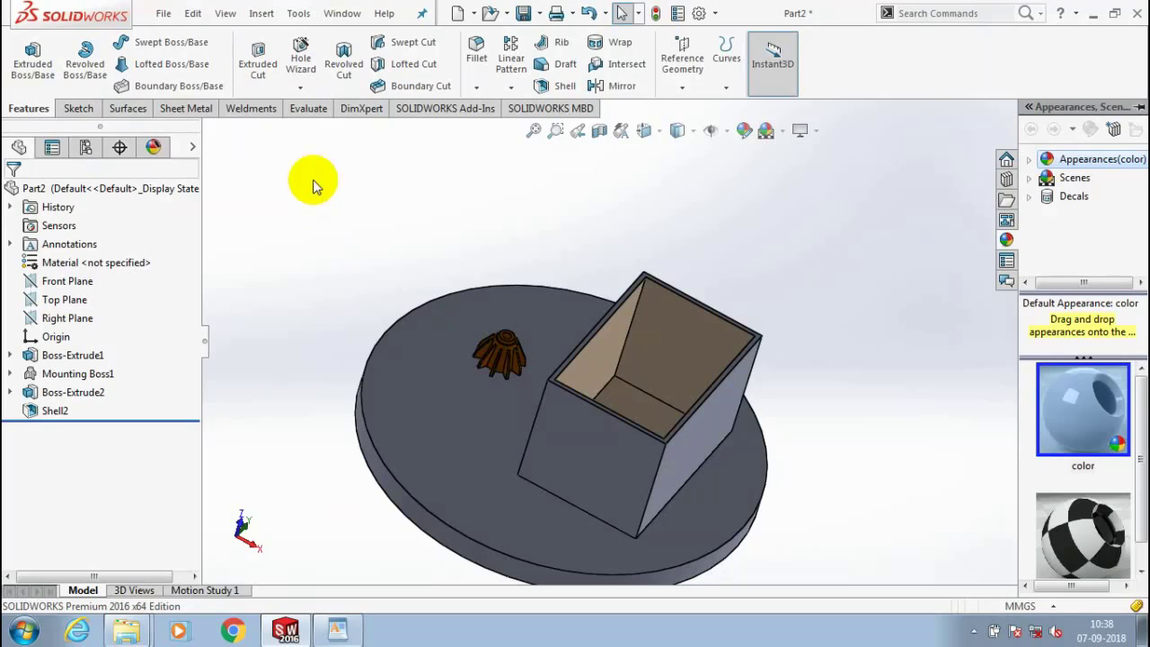
left_click(266, 13)
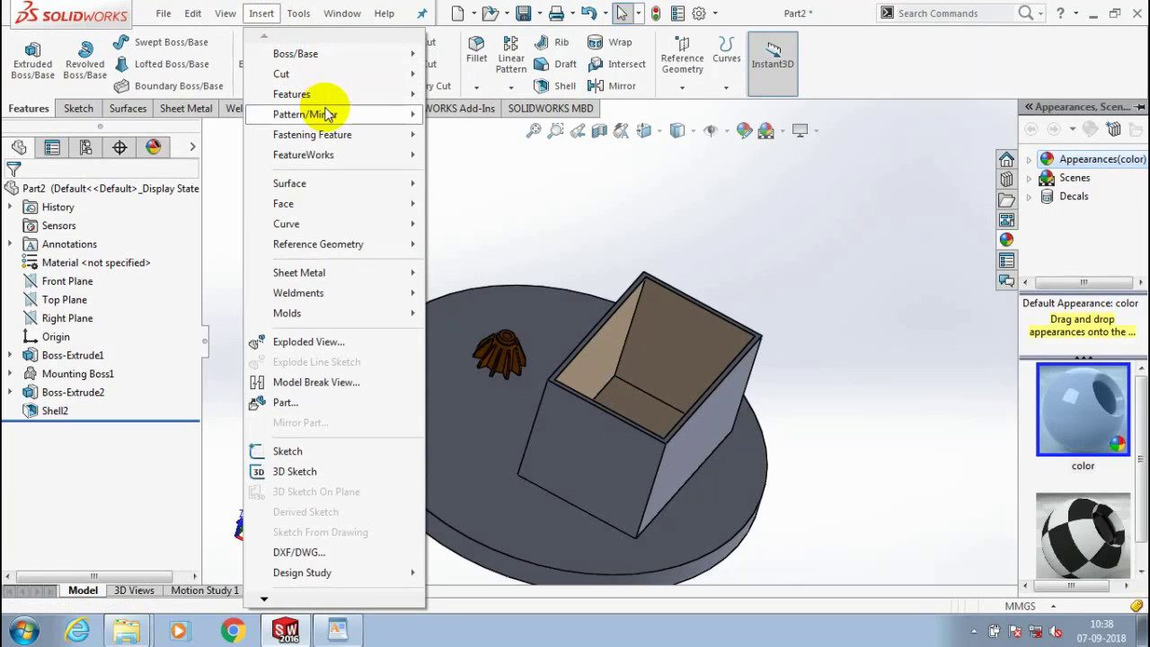
mouse_move(360, 135)
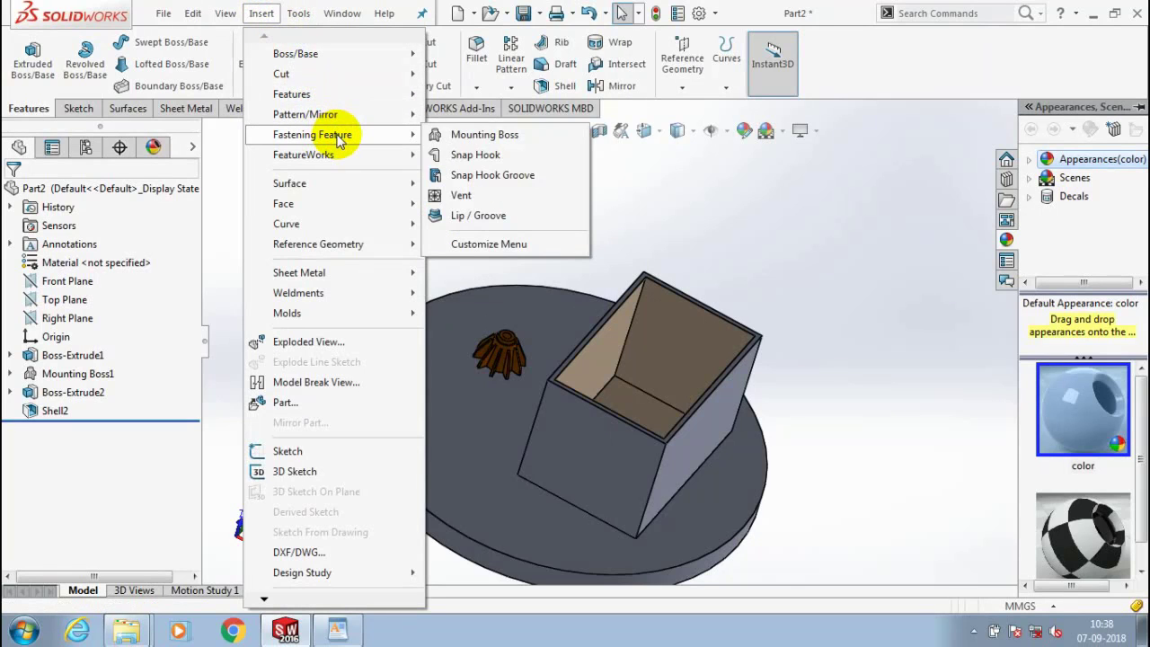
left_click(494, 155)
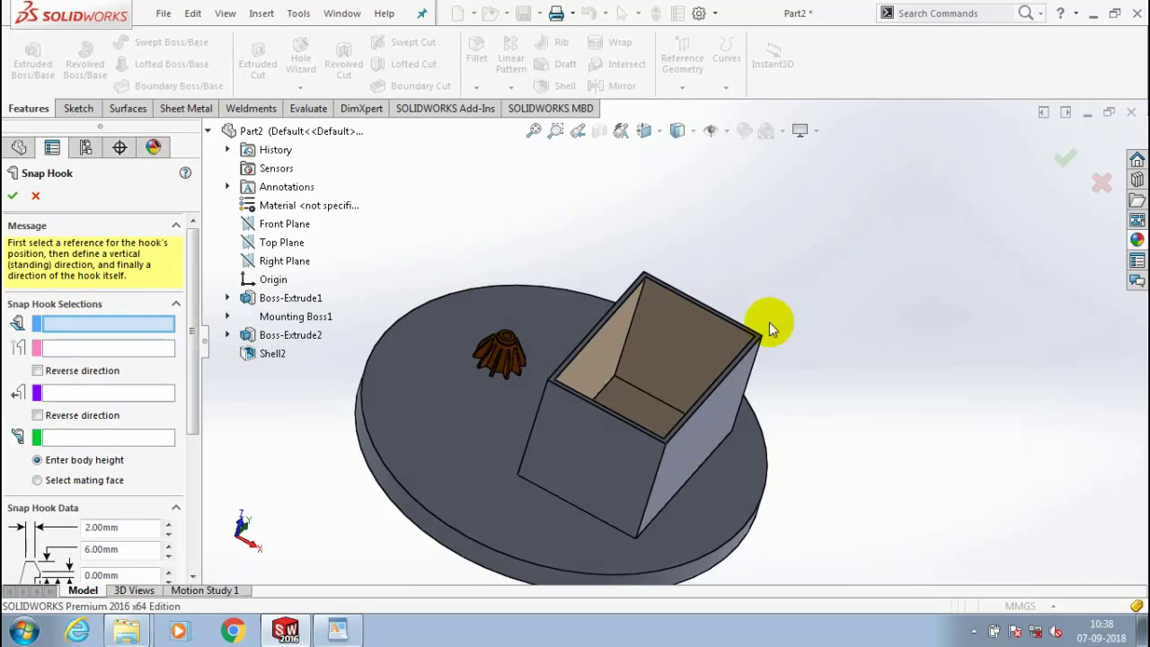
left_click(685, 321)
scroll(686, 322, "down", 5)
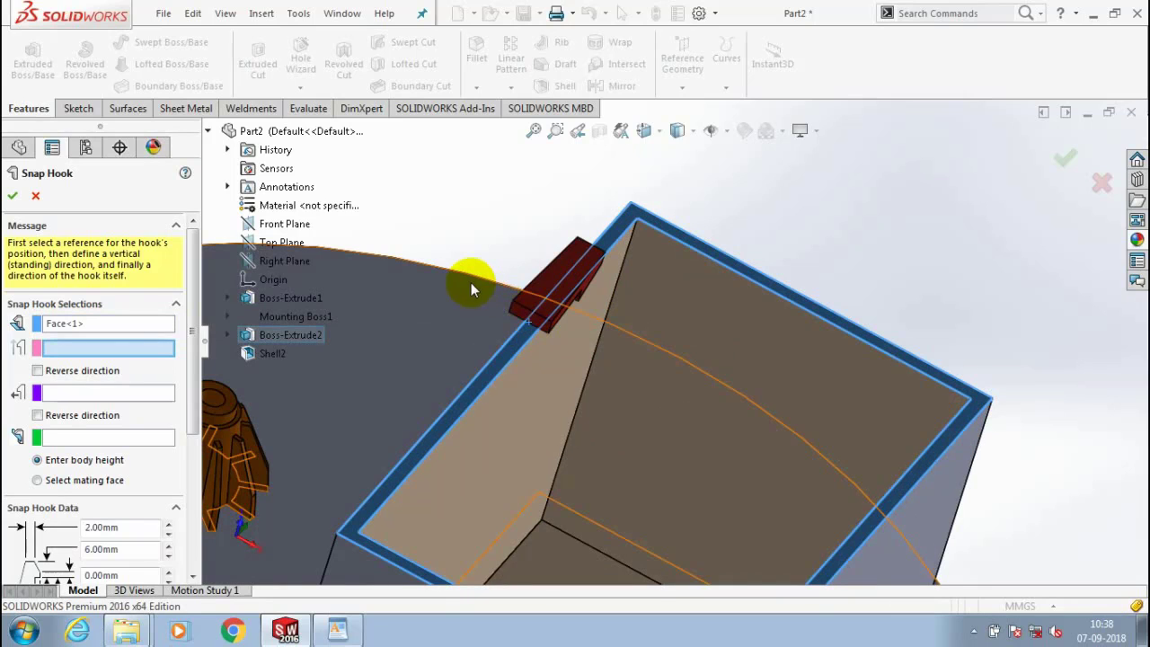
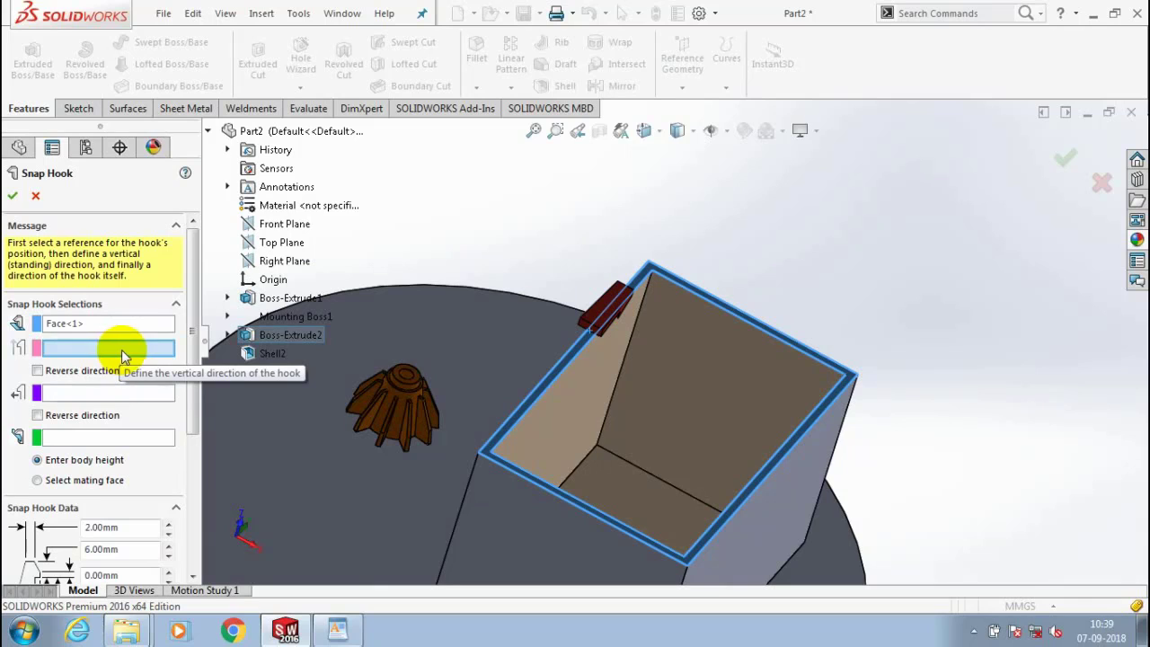
Define the snap hook's vertical direction with the block's outer corner edge nearest the mounting boss
scroll(551, 422, "down", 3)
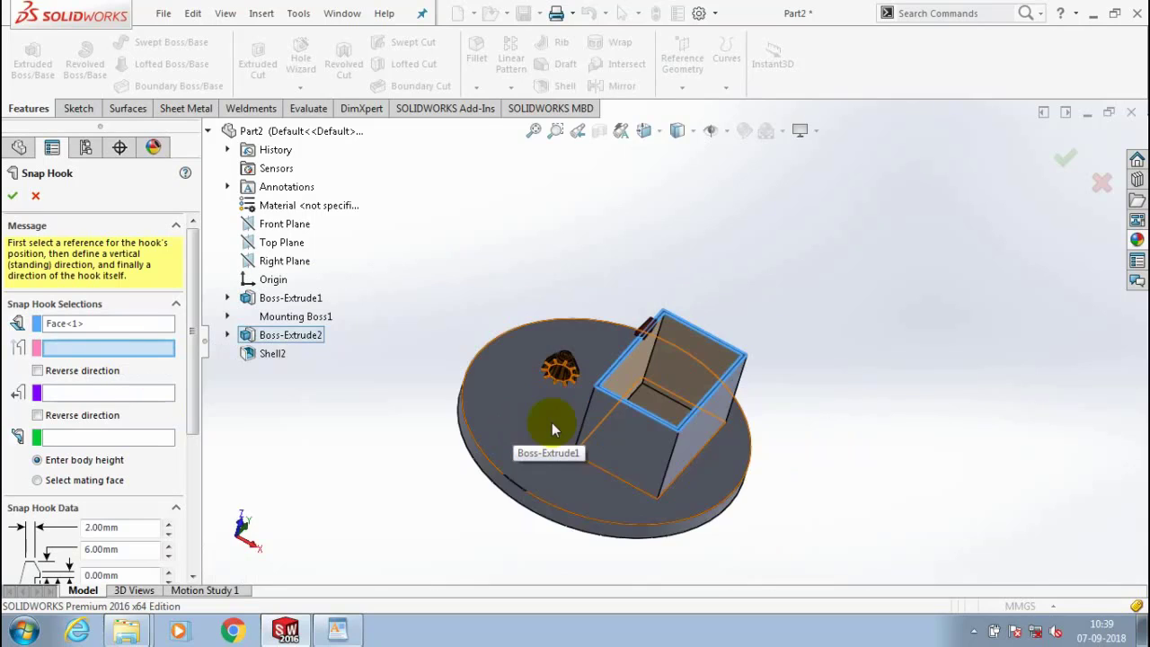
scroll(611, 409, "up", 2)
scroll(665, 368, "up", 2)
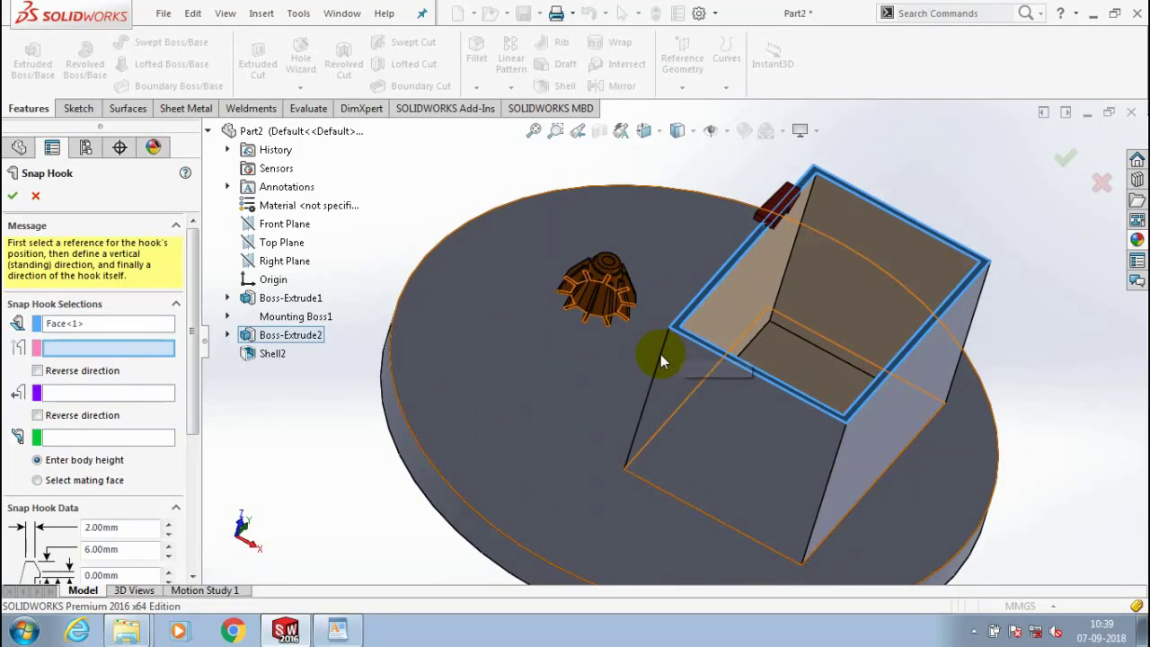
left_click(669, 346)
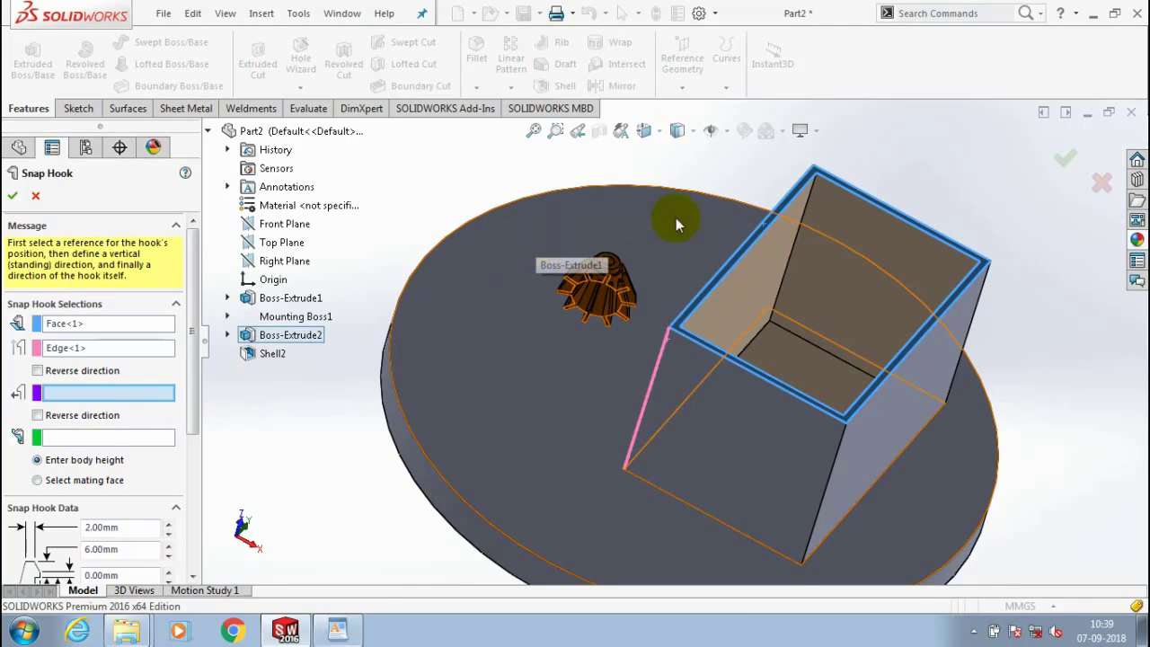
Define the hook direction with the block's inner wall face beside the mounting boss, and reverse both the hook and vertical directions
scroll(736, 263, "down", 5)
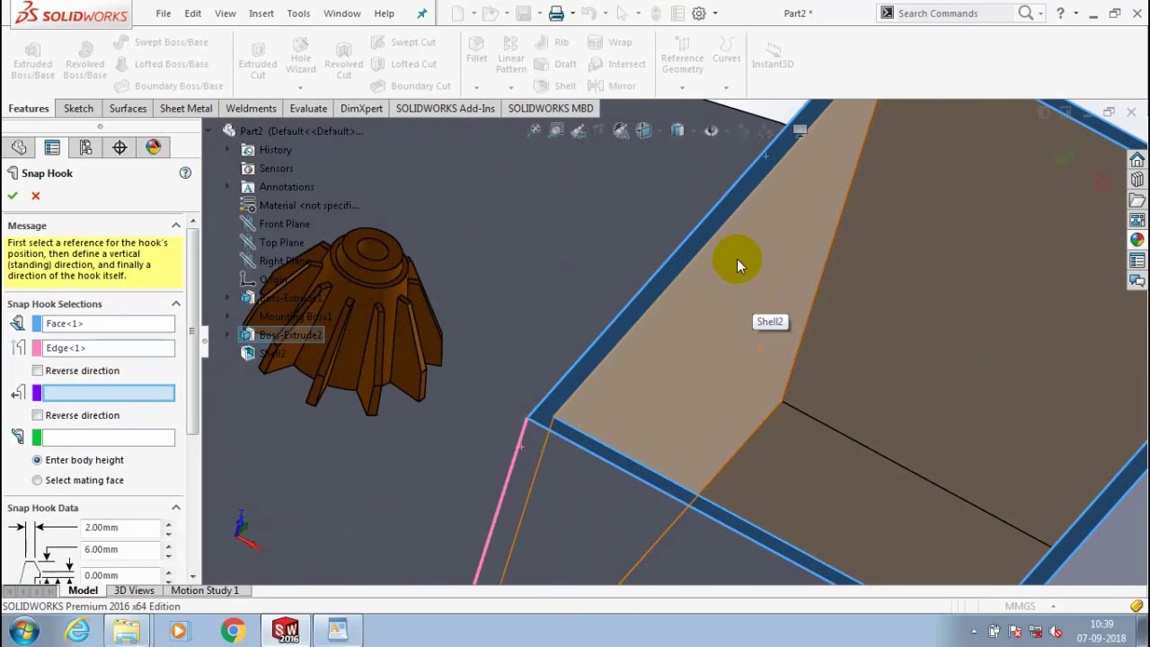
left_click(737, 259)
scroll(737, 259, "up", 5)
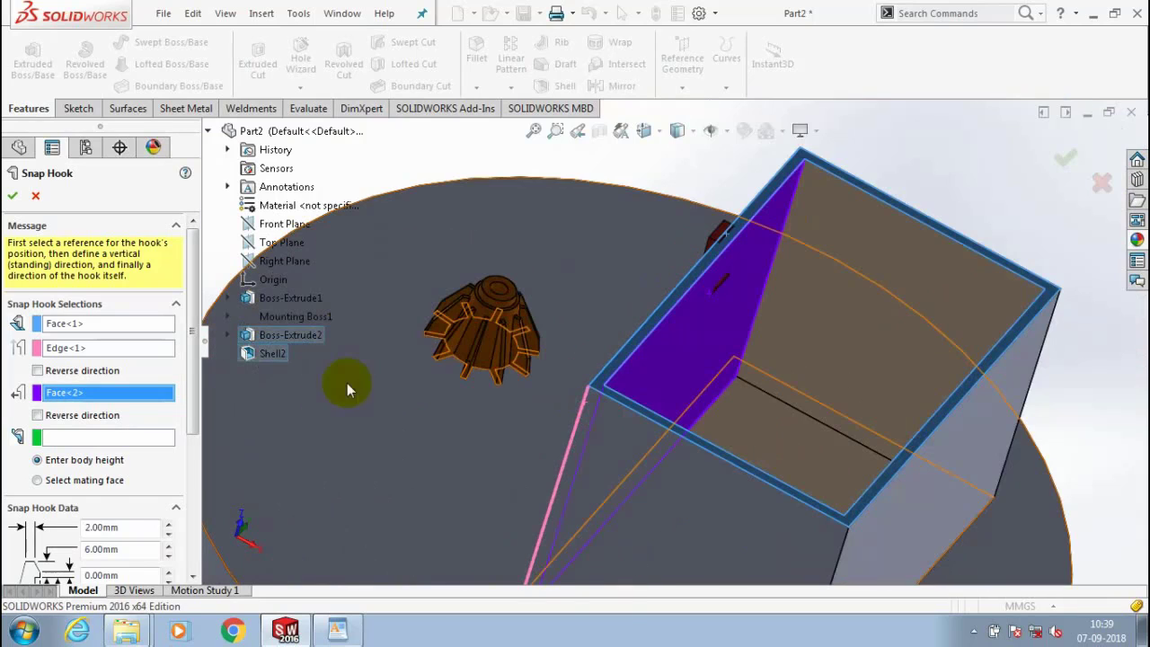
left_click(37, 415)
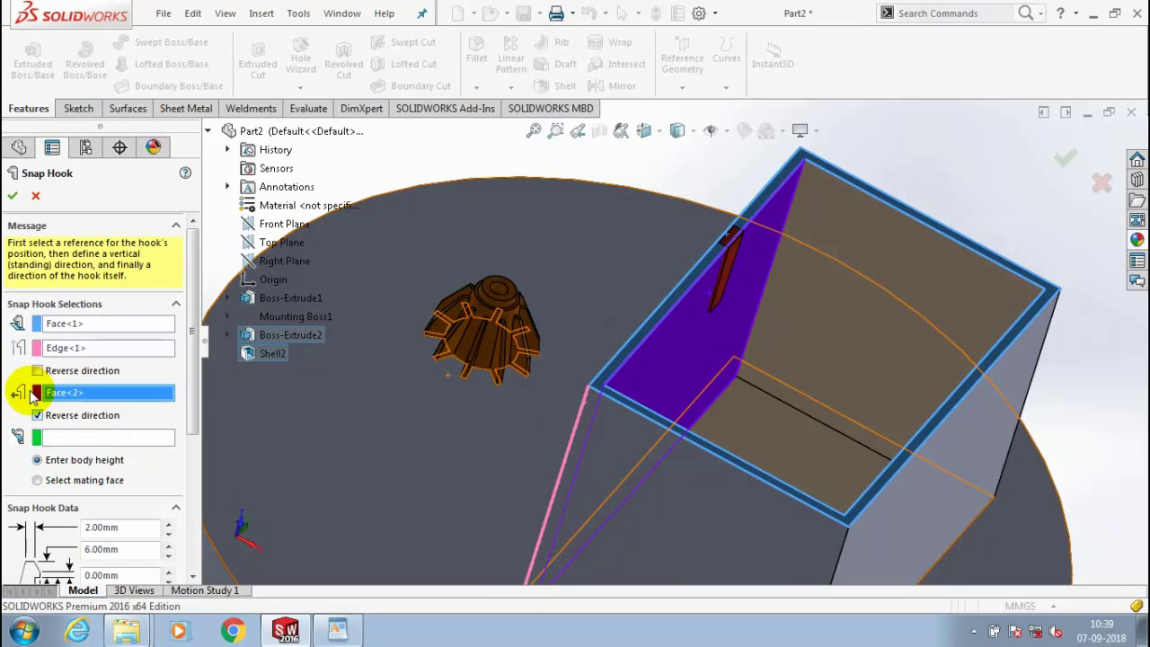
left_click(37, 370)
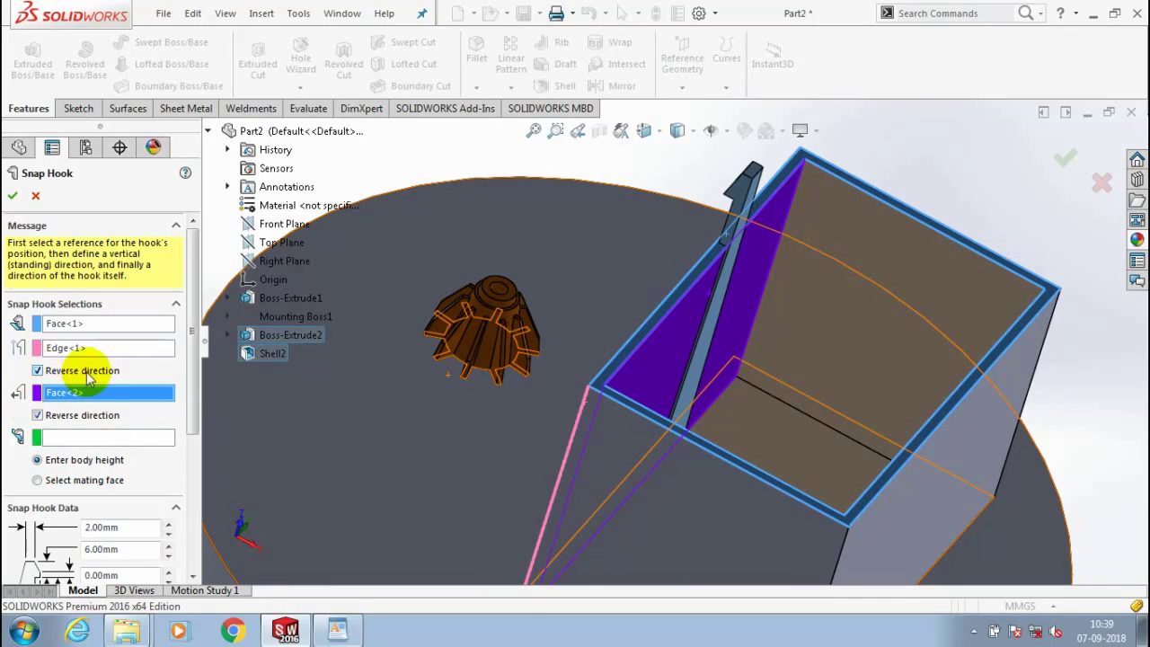
Turn off the reversed direction for the hook itself, keeping the vertical direction reversed
scroll(920, 387, "up", 4)
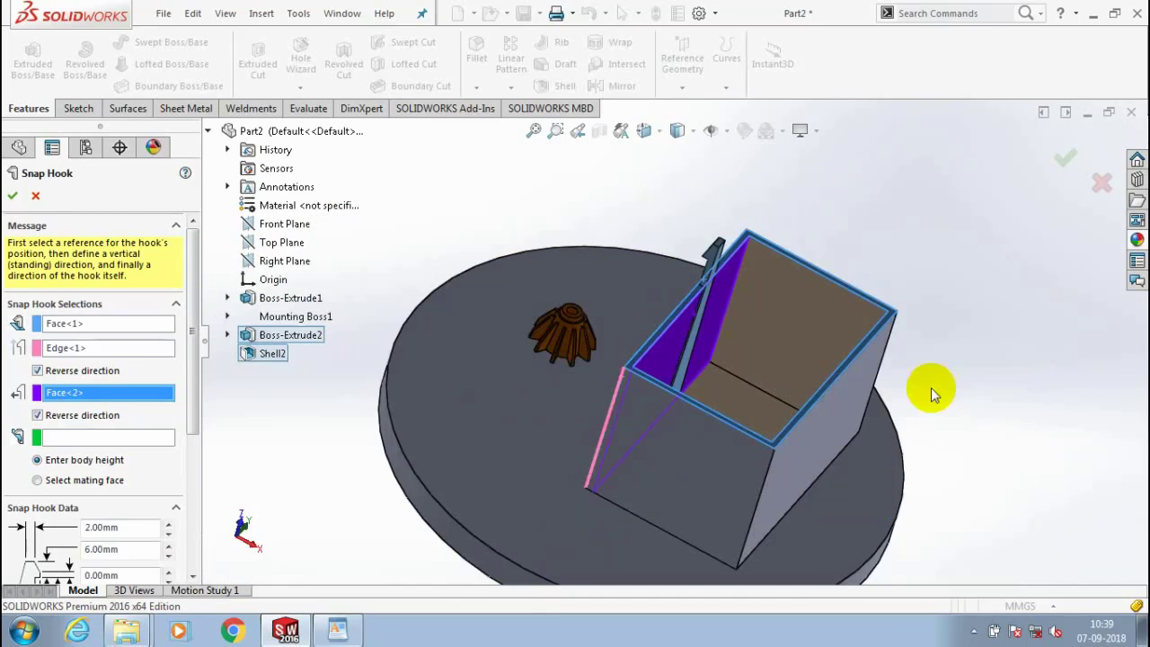
middle_click_drag(960, 390, 926, 399)
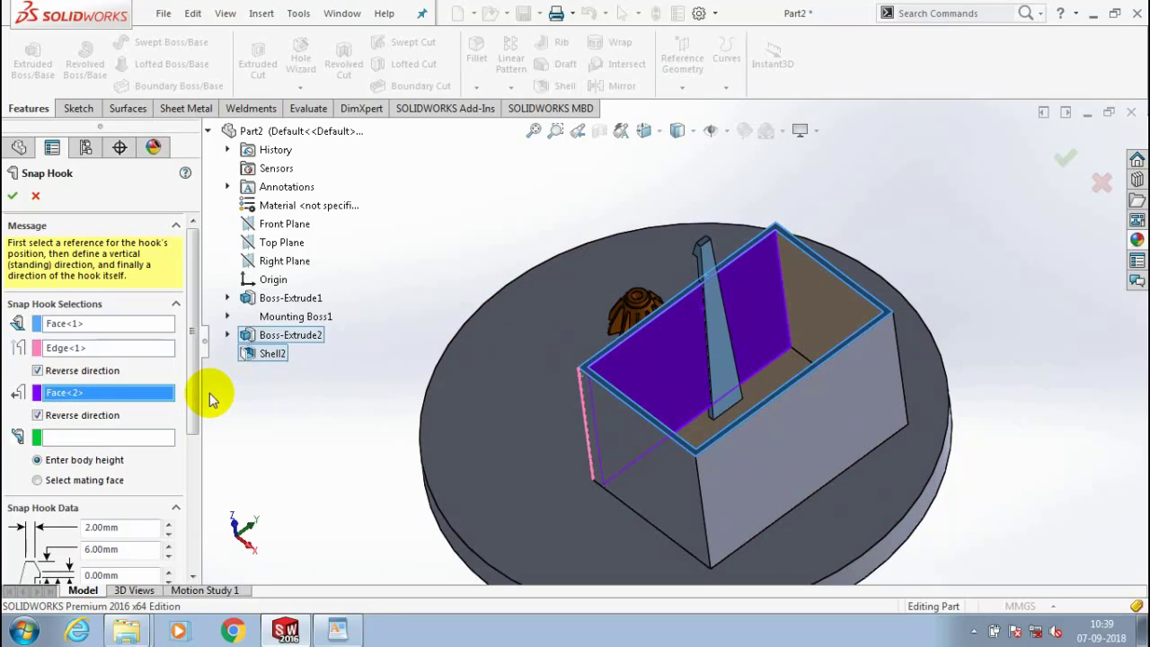
left_click(36, 416)
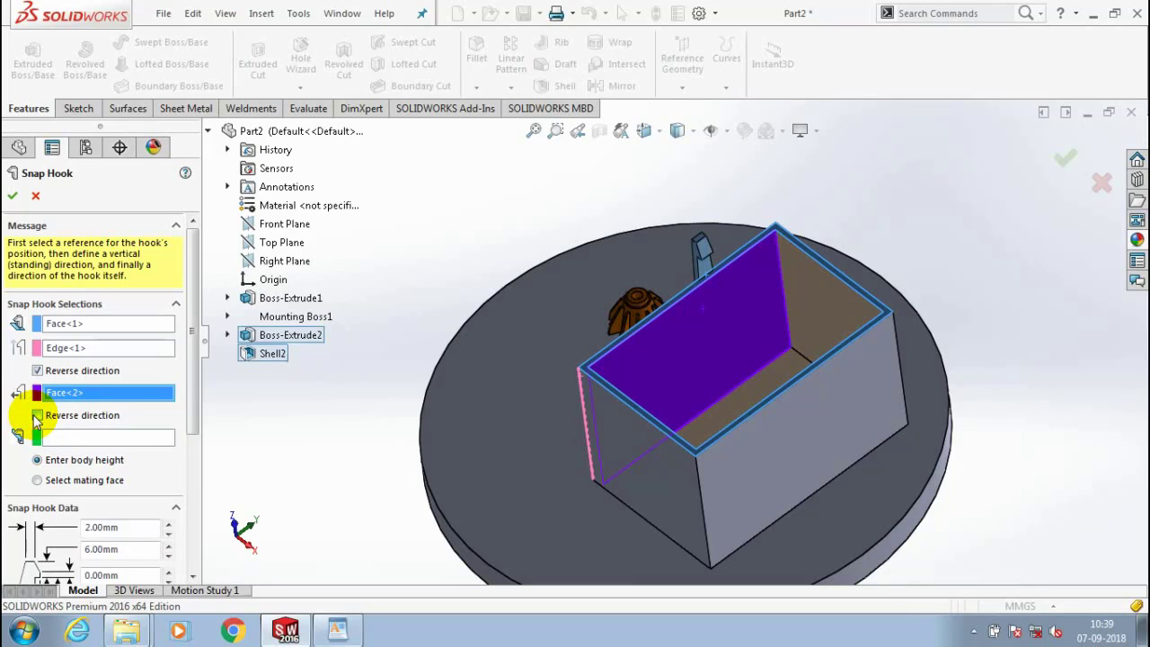
middle_click_drag(593, 431, 730, 308)
scroll(730, 308, "down", 3)
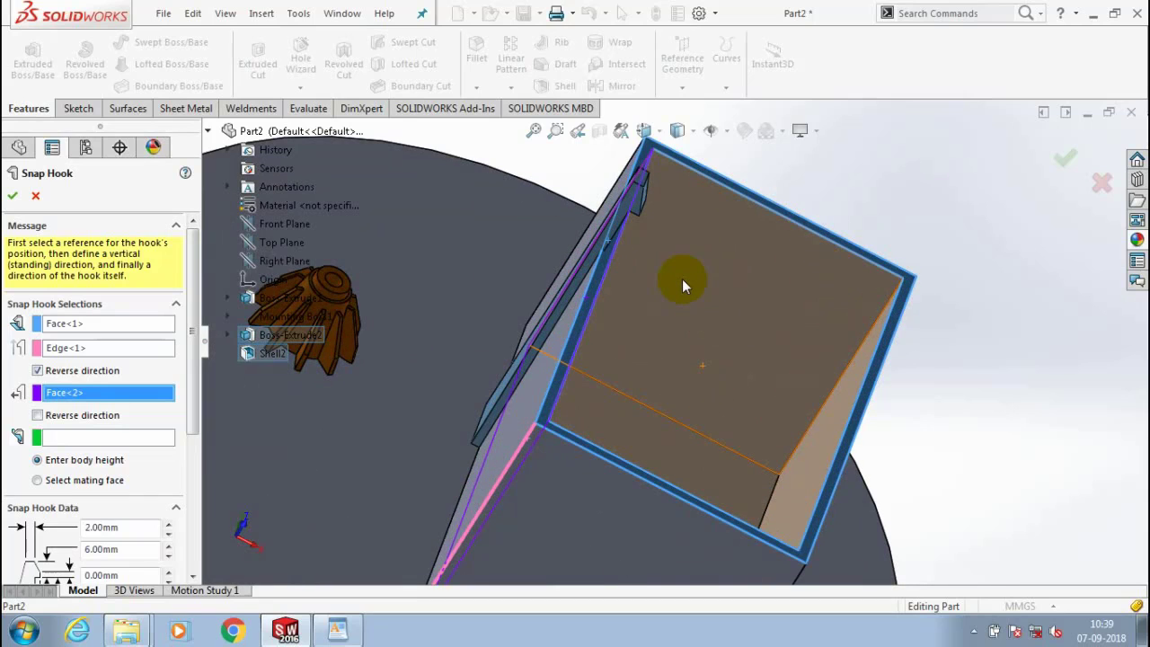
Set the snap hook's depth at the top to 1 mm and its hook height to 3 mm
key("ctrl+7")
scroll(790, 229, "up", 2)
left_click(816, 207)
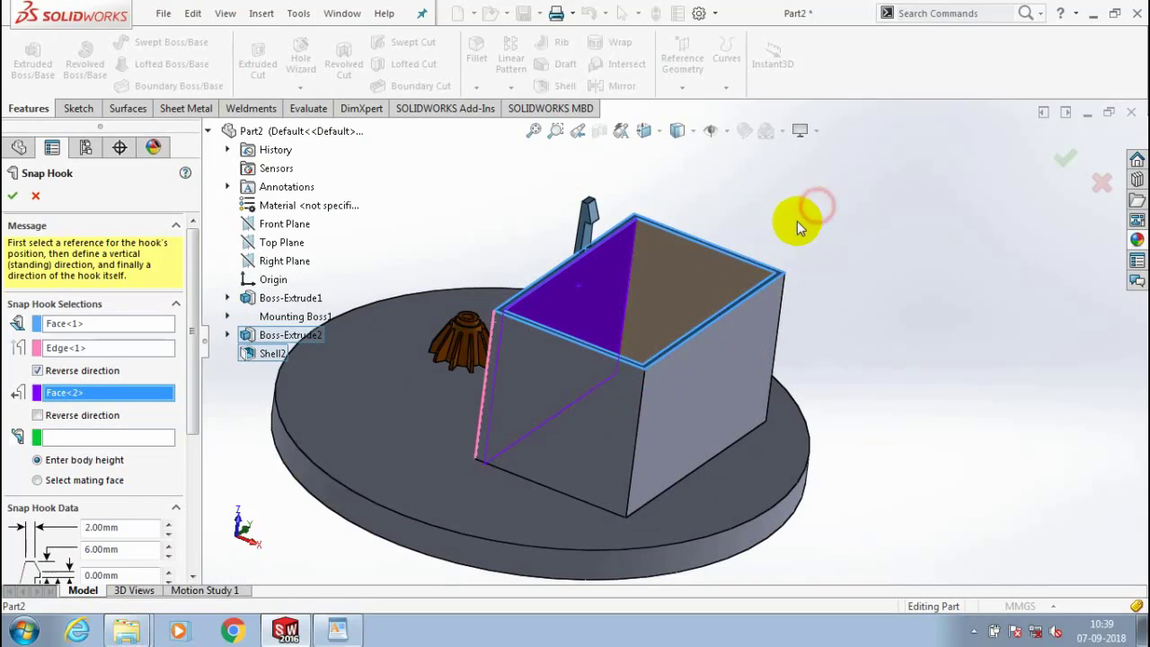
left_click(577, 275)
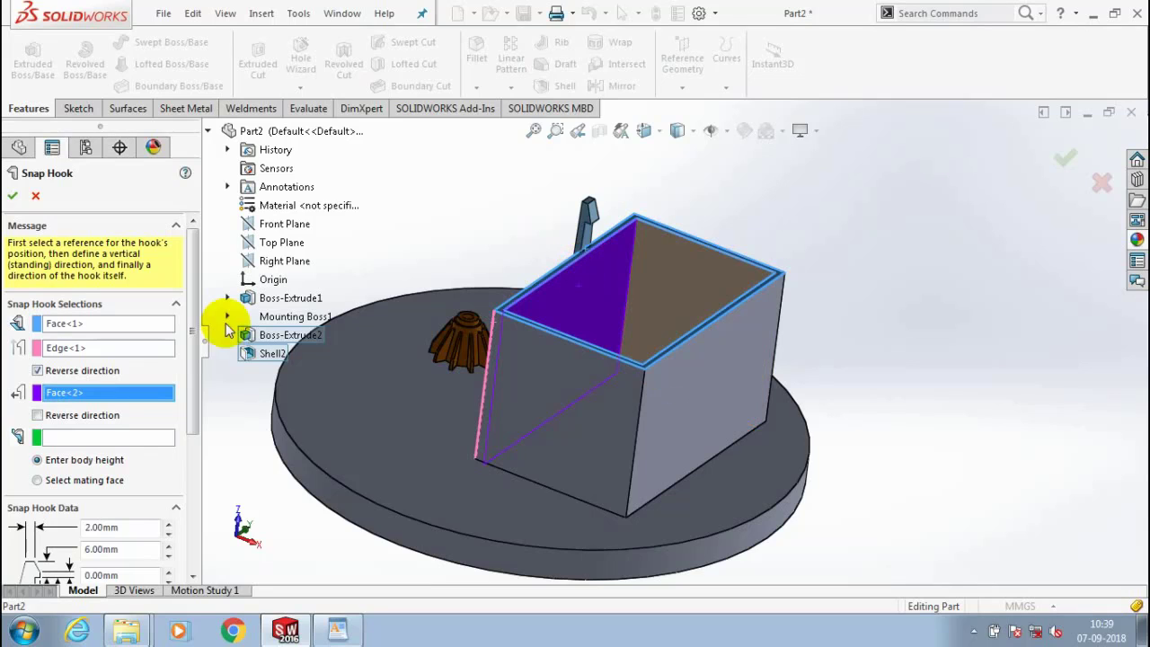
left_click(197, 326)
left_click_drag(197, 325, 188, 393)
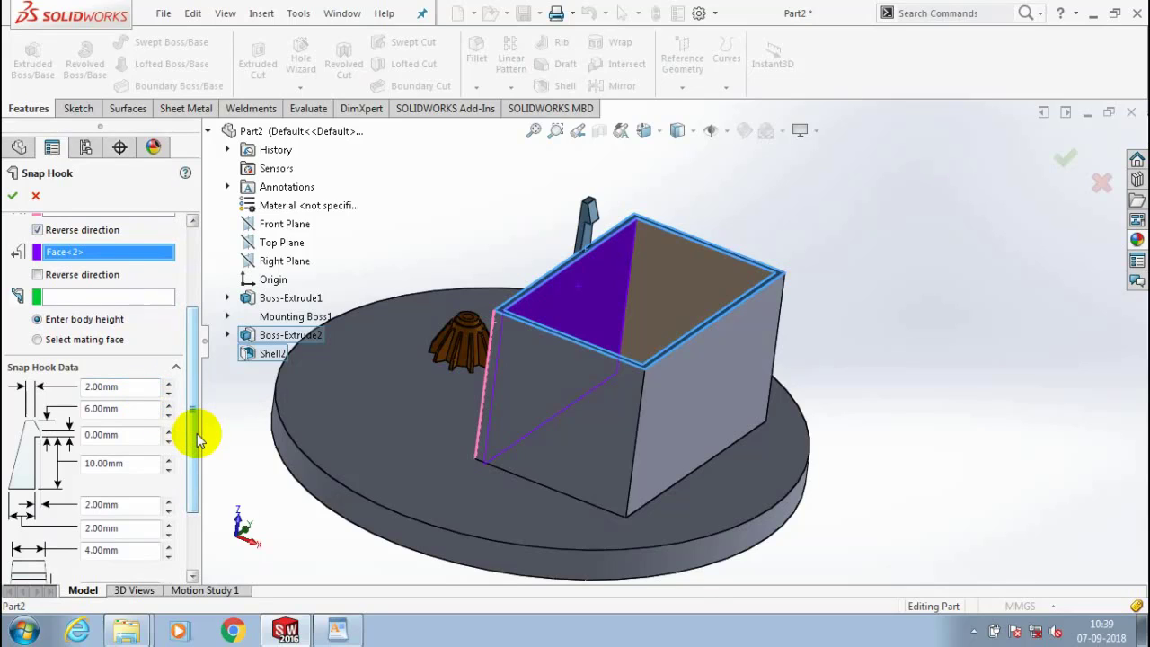
left_click(139, 388)
type("1")
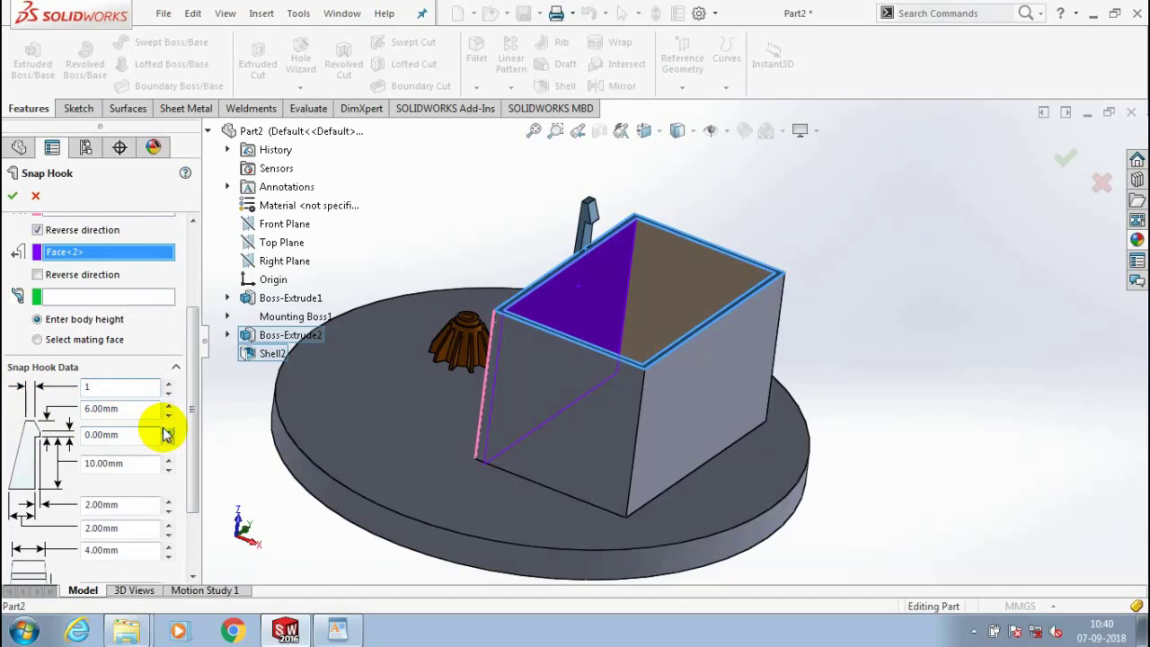
key("Tab")
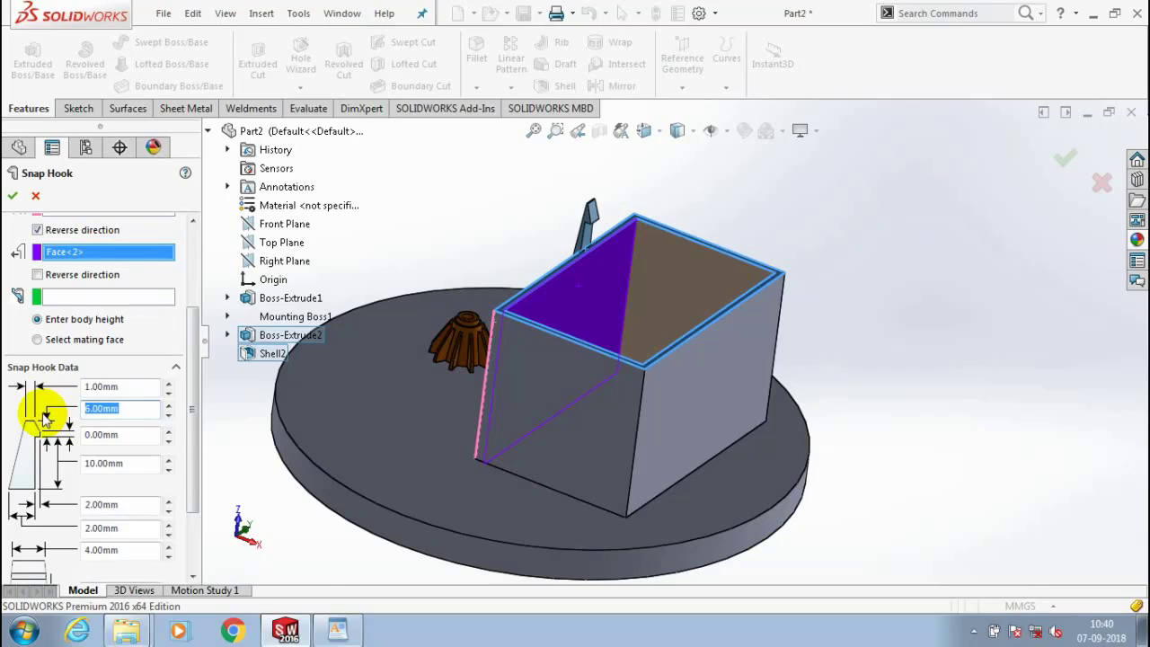
type("3")
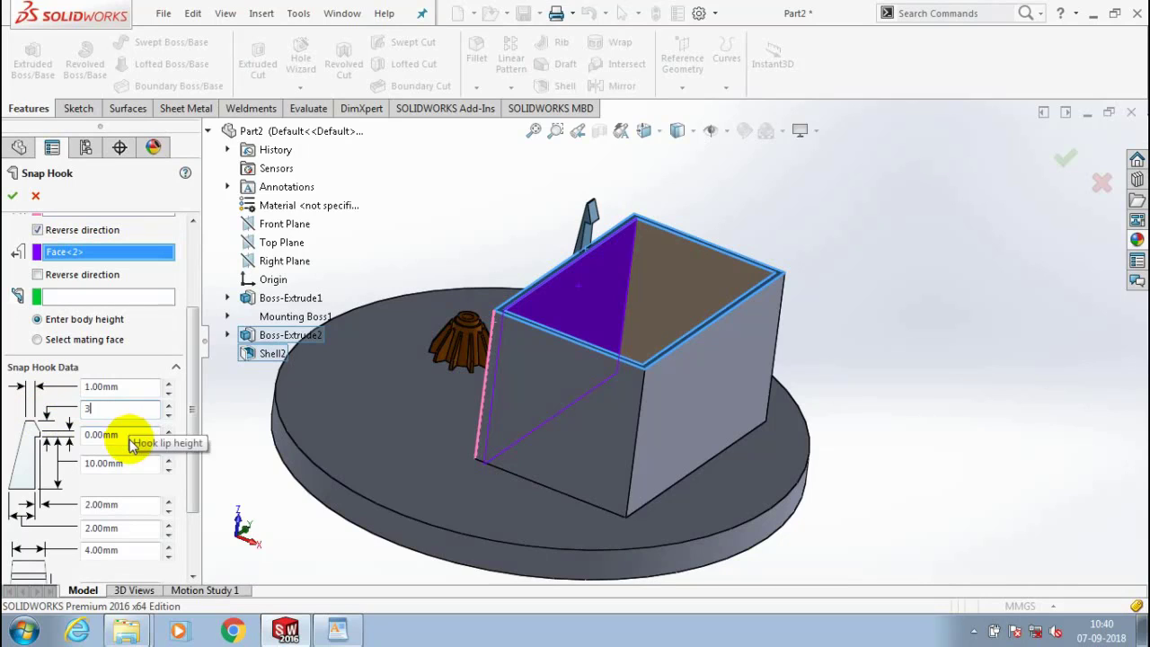
Set the snap hook's body height to 5 mm and create the hook on the shelled block
double_click(136, 467)
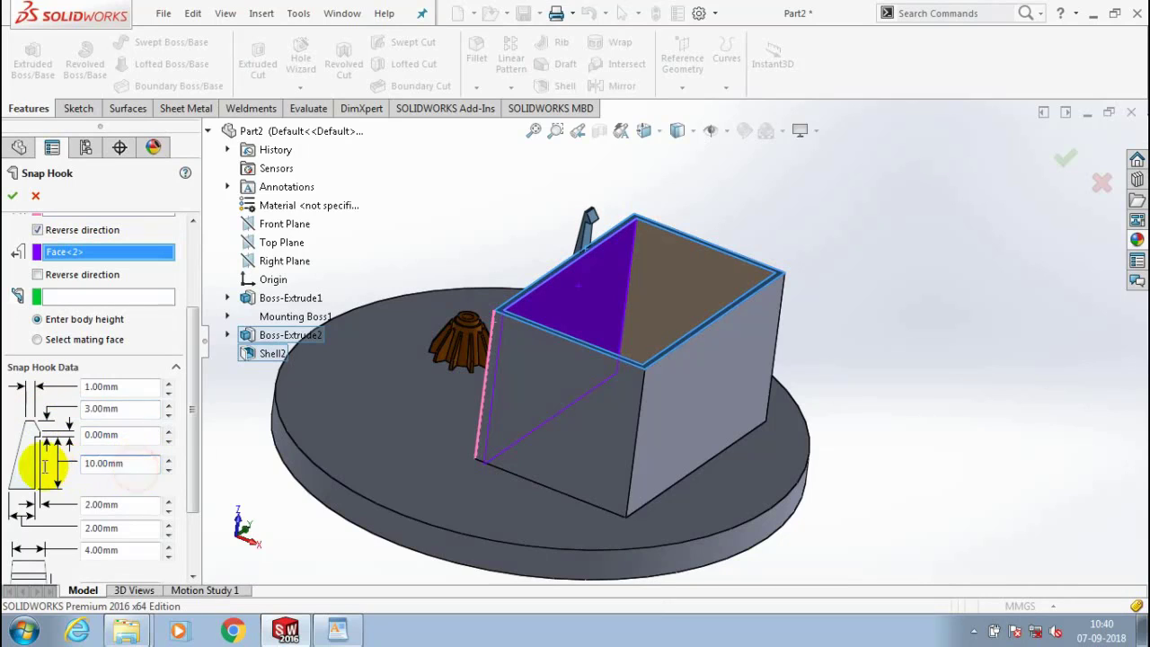
type("5")
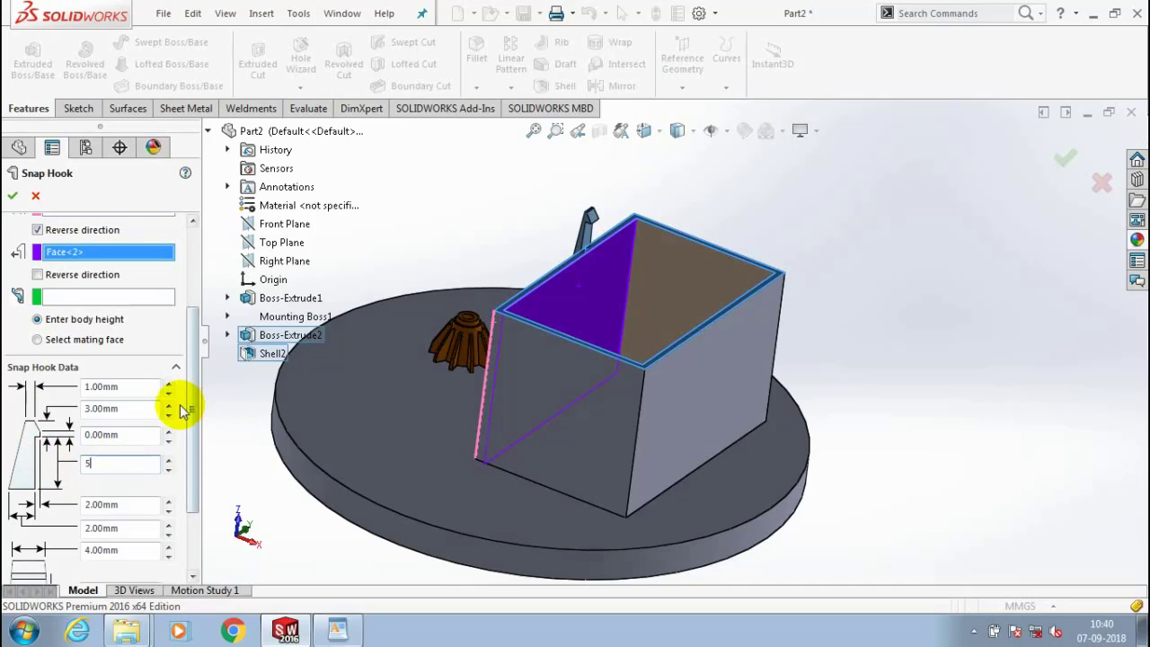
left_click(241, 406)
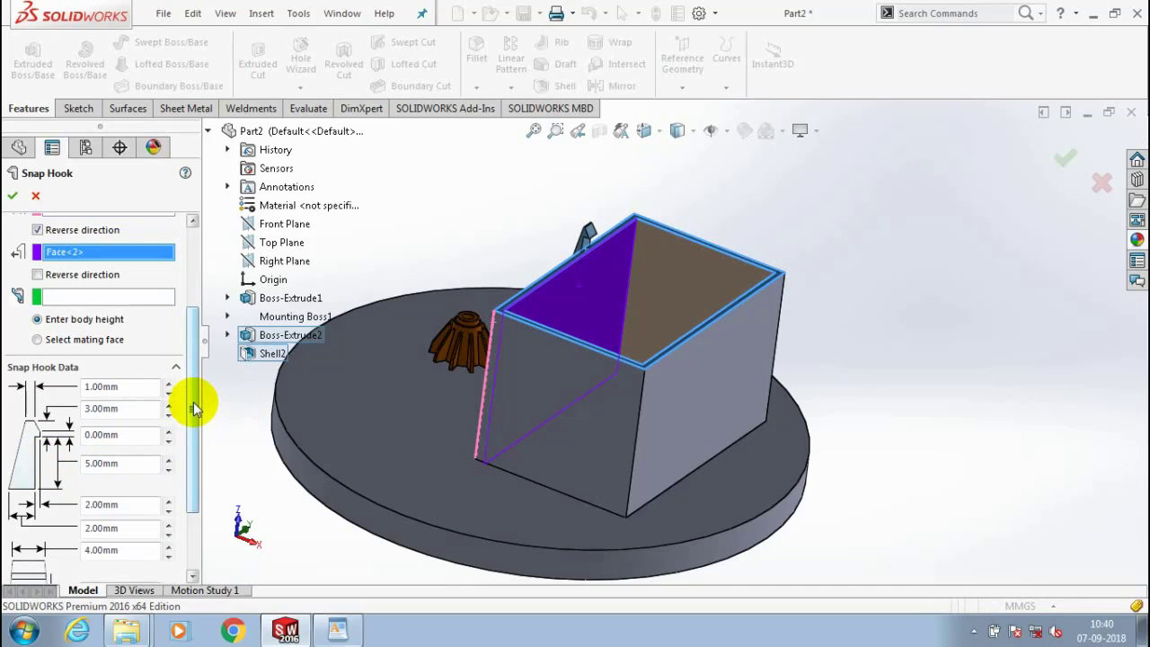
scroll(196, 409, "down", 3)
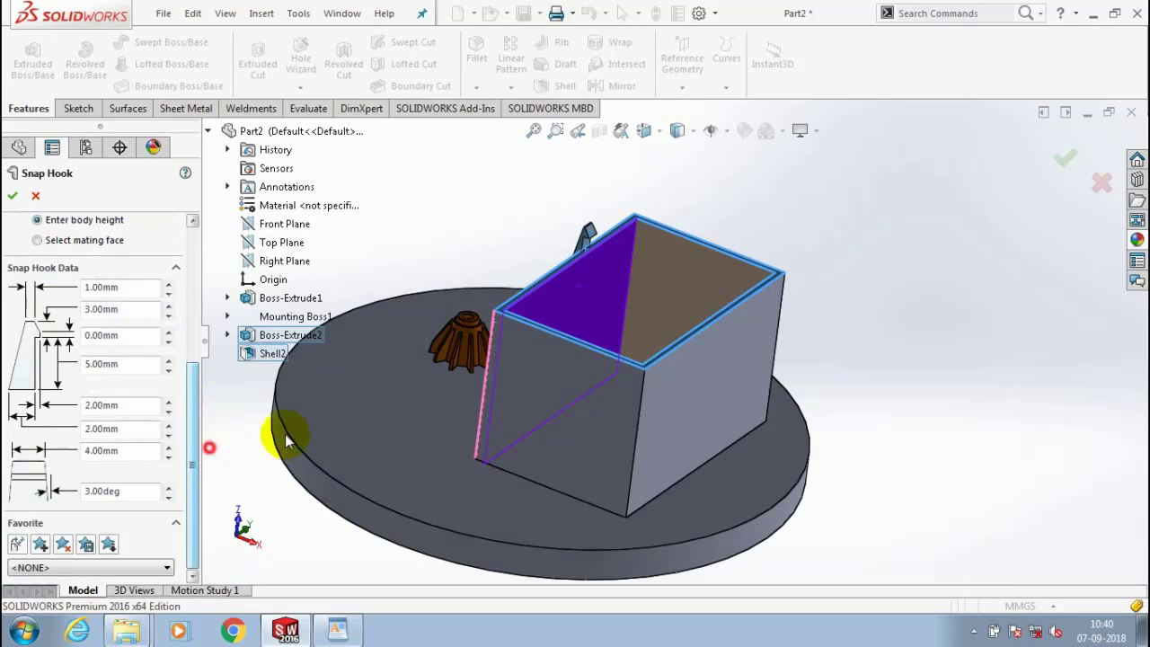
left_click(13, 195)
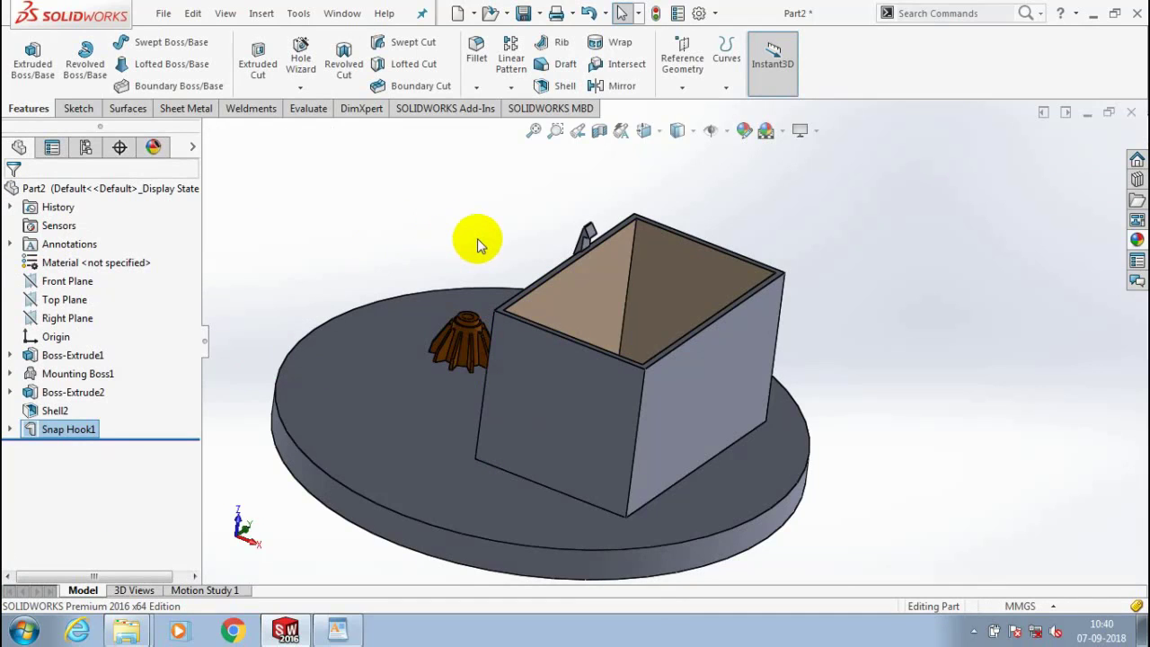
Examine the finished snap hook on the block's rim up close and from several sides of the part
key("Left")
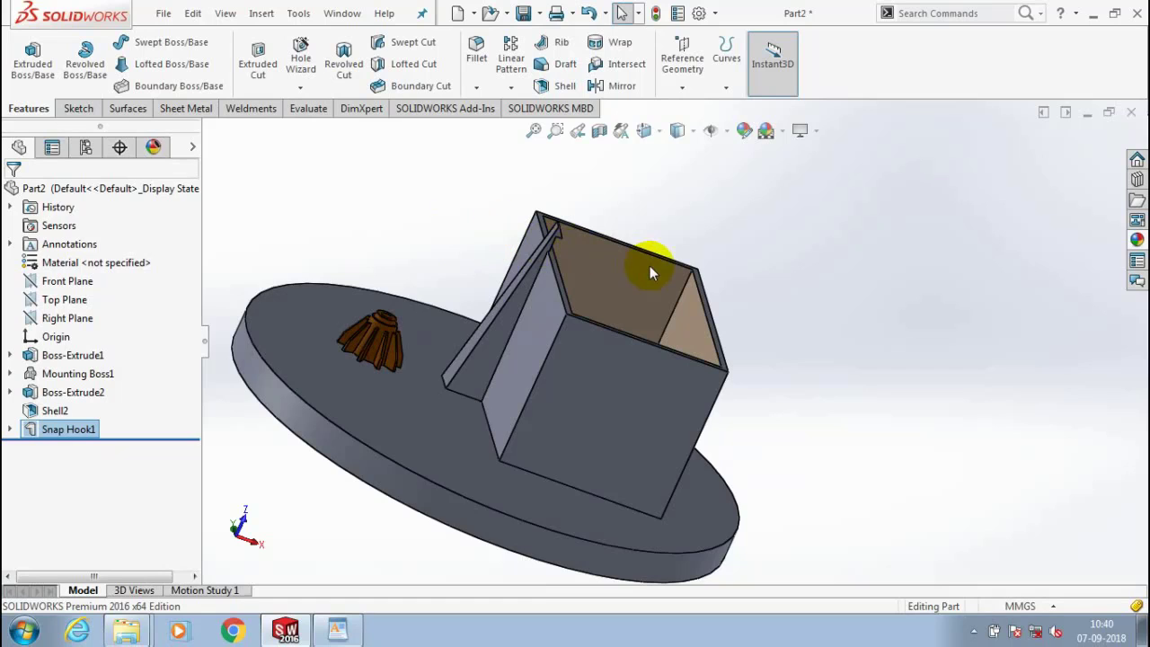
scroll(650, 266, "down", 2)
scroll(533, 301, "down", 3)
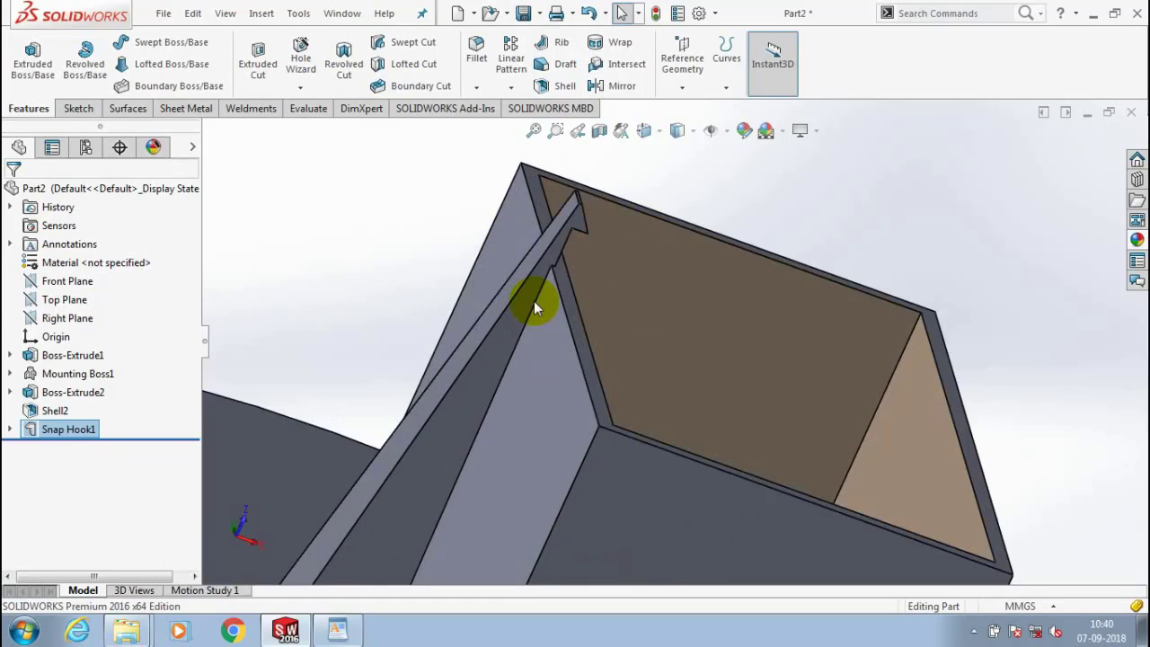
scroll(533, 301, "up", 6)
middle_click_drag(556, 299, 740, 326)
scroll(740, 329, "up", 2)
scroll(762, 364, "up", 2)
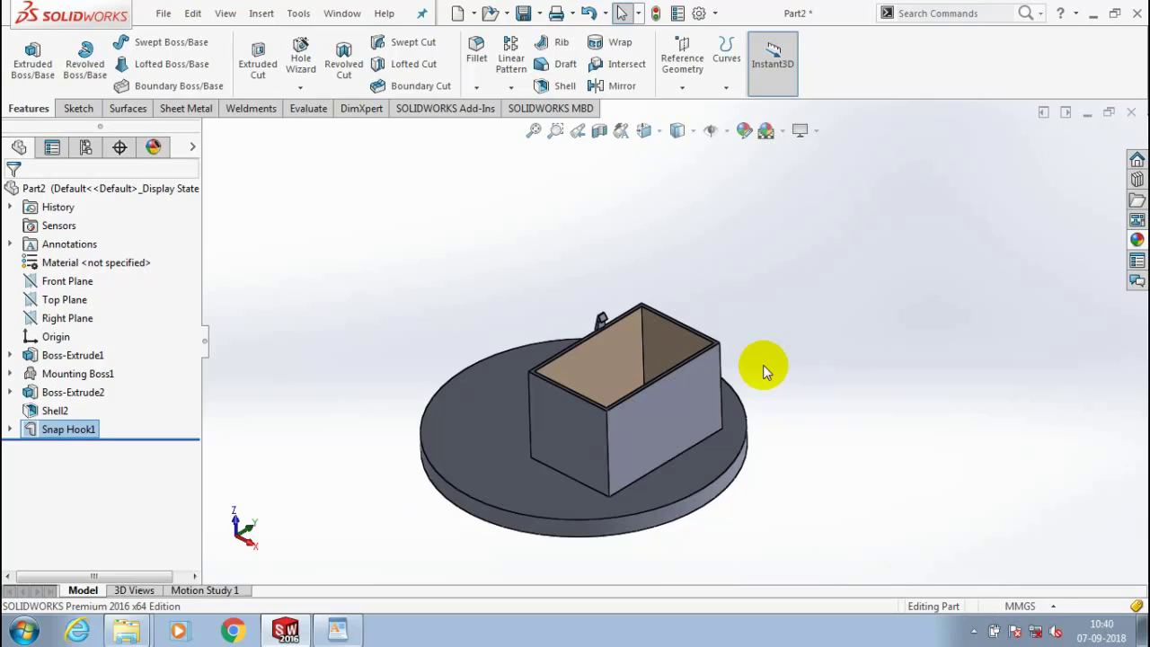
middle_click_drag(762, 364, 761, 384)
scroll(763, 357, "up", 2)
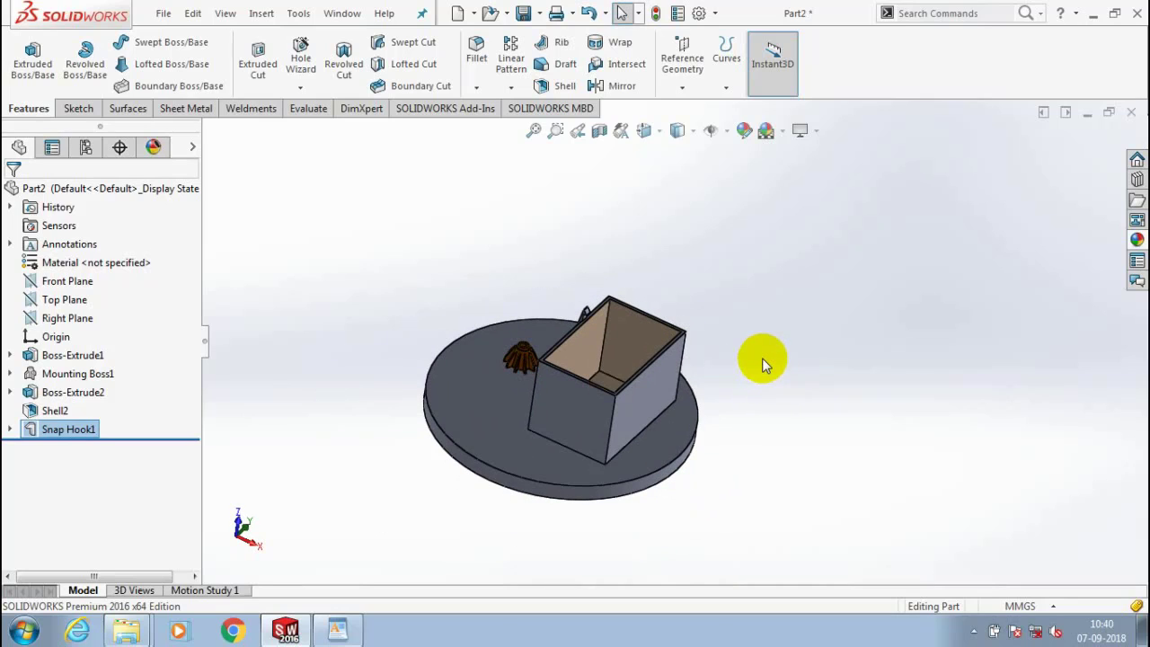
Switch to the WordPad notes and highlight the "3.SNAP HOOK GROOVE" line, leaving it deselected
left_click(285, 627)
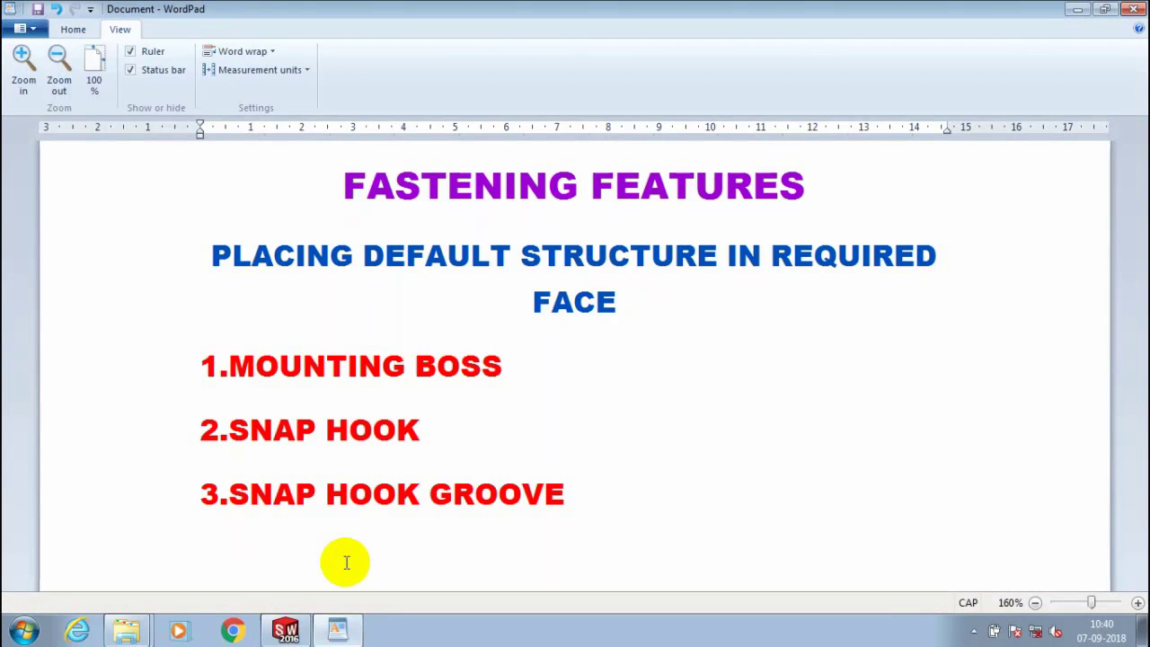
left_click_drag(573, 496, 188, 492)
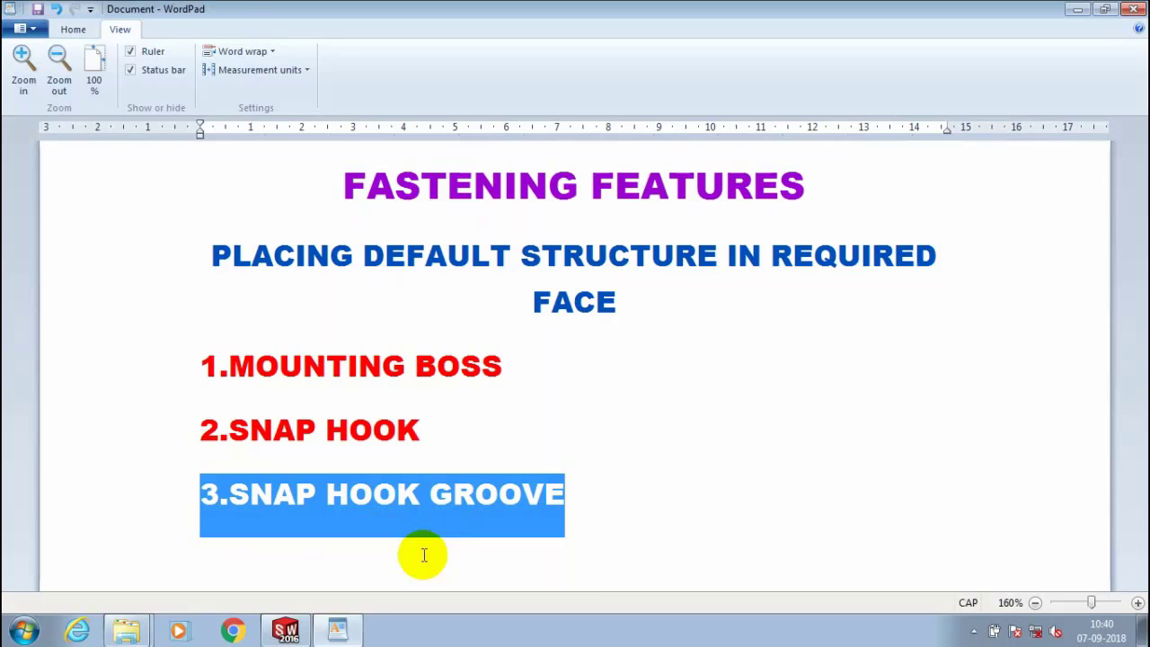
left_click(582, 582)
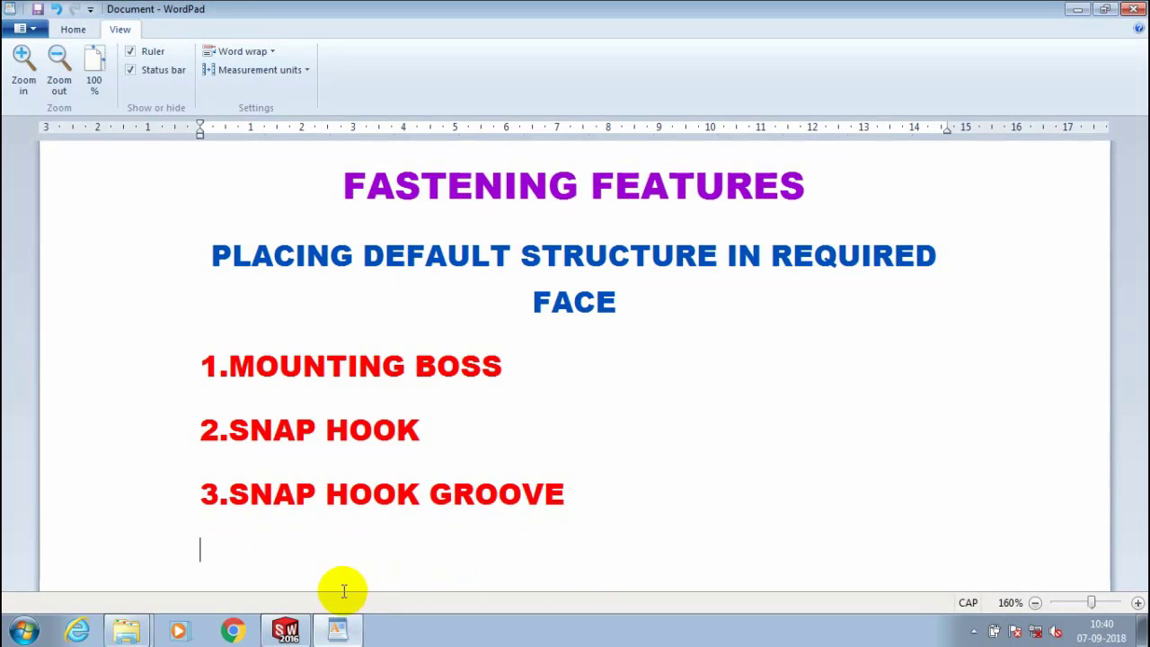
Switch back to SOLIDWORKS and create a new Part document
left_click(287, 629)
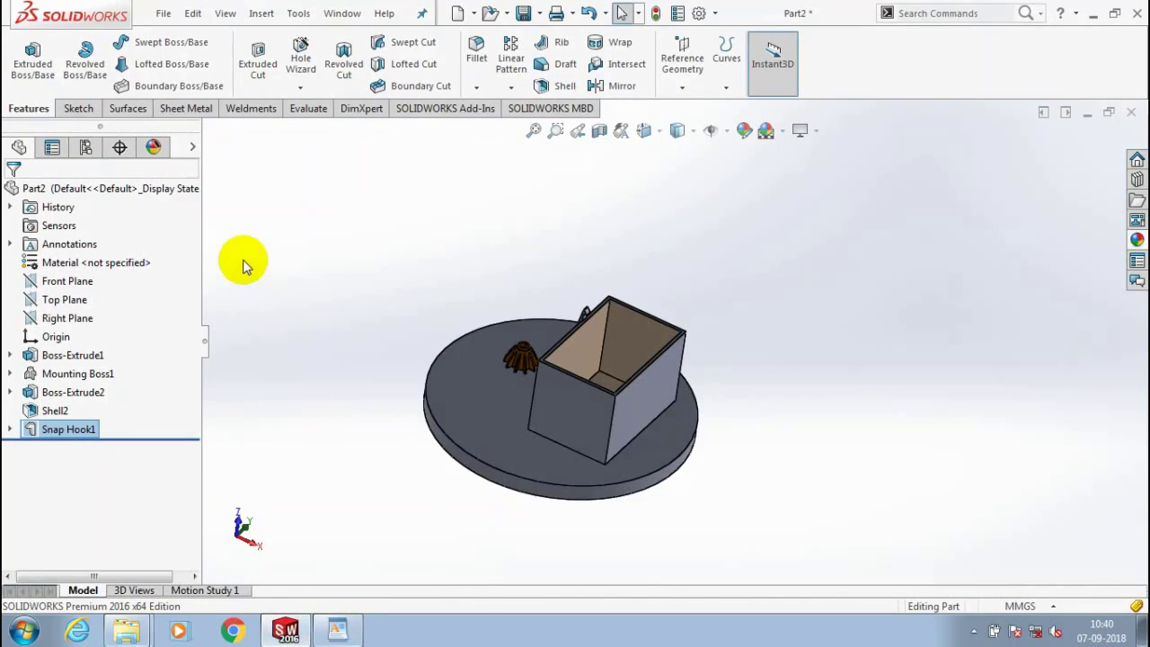
left_click(163, 13)
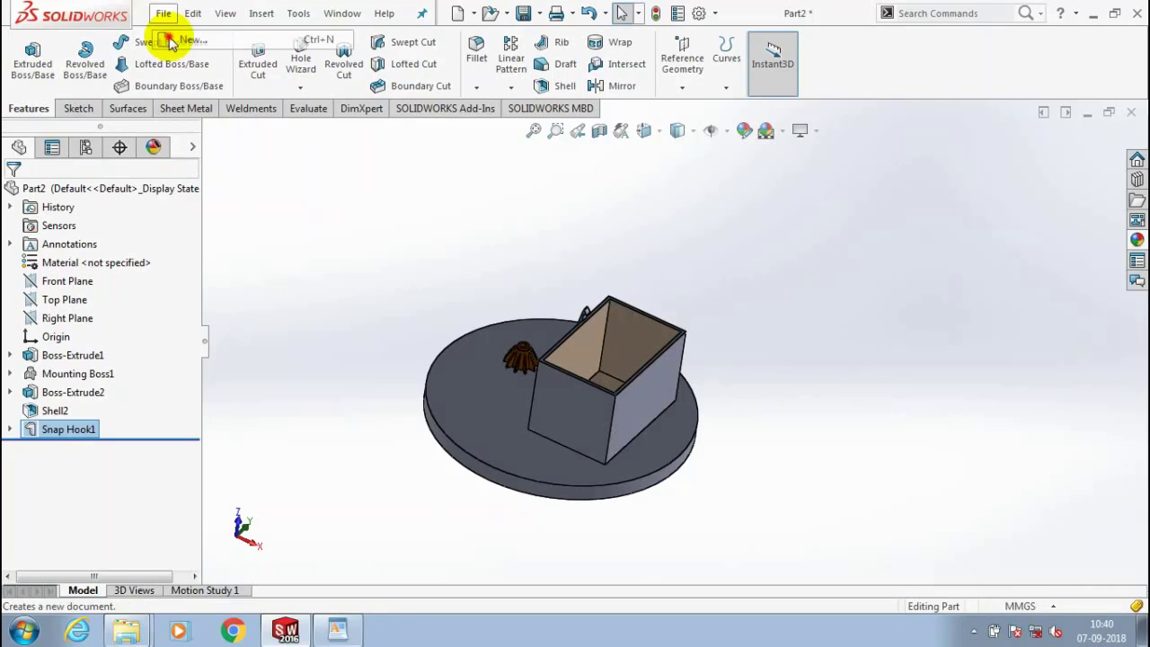
left_click(167, 34)
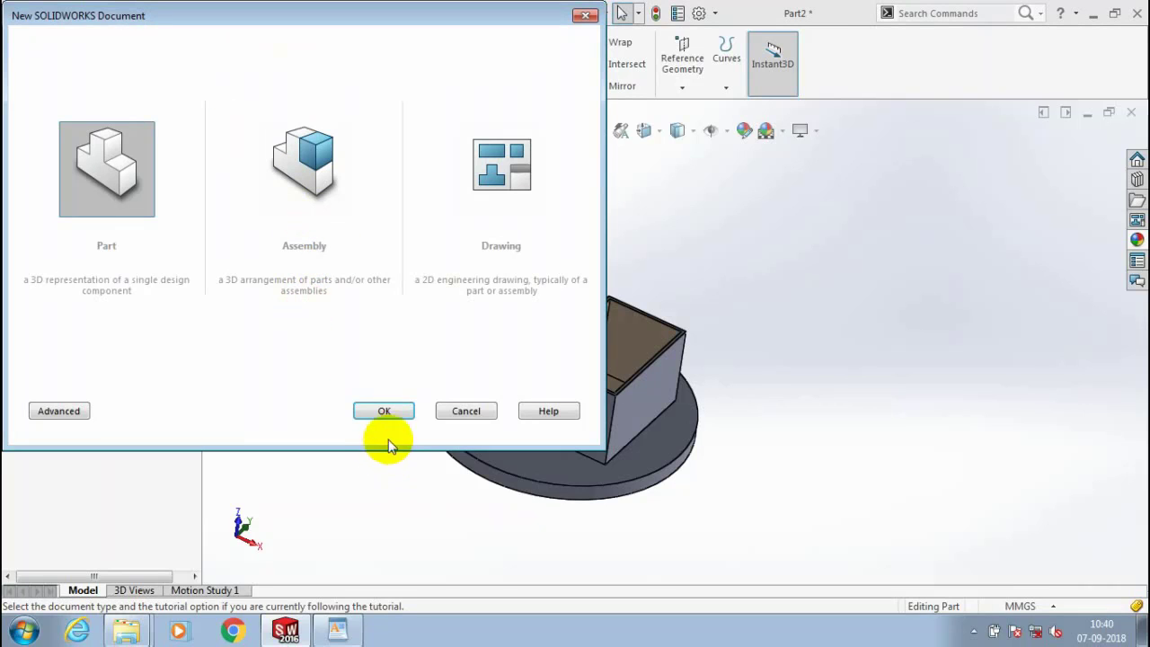
left_click(384, 411)
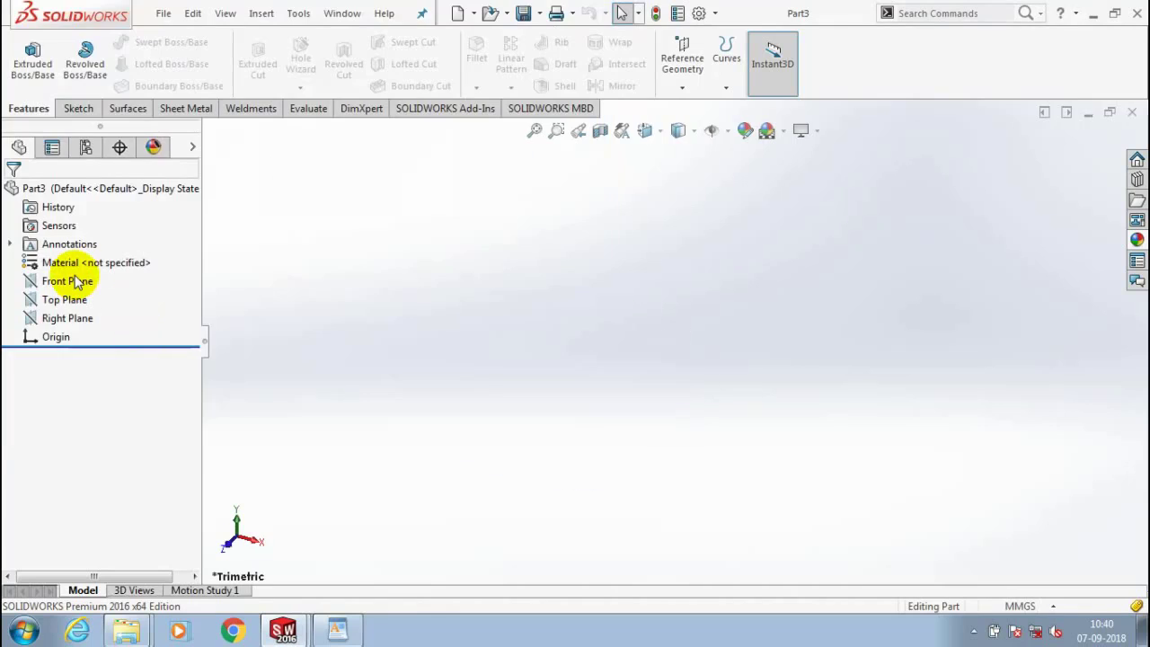
Sketch a corner rectangle about 136 mm wide and 79 mm high around the origin on the Front Plane
right_click(72, 281)
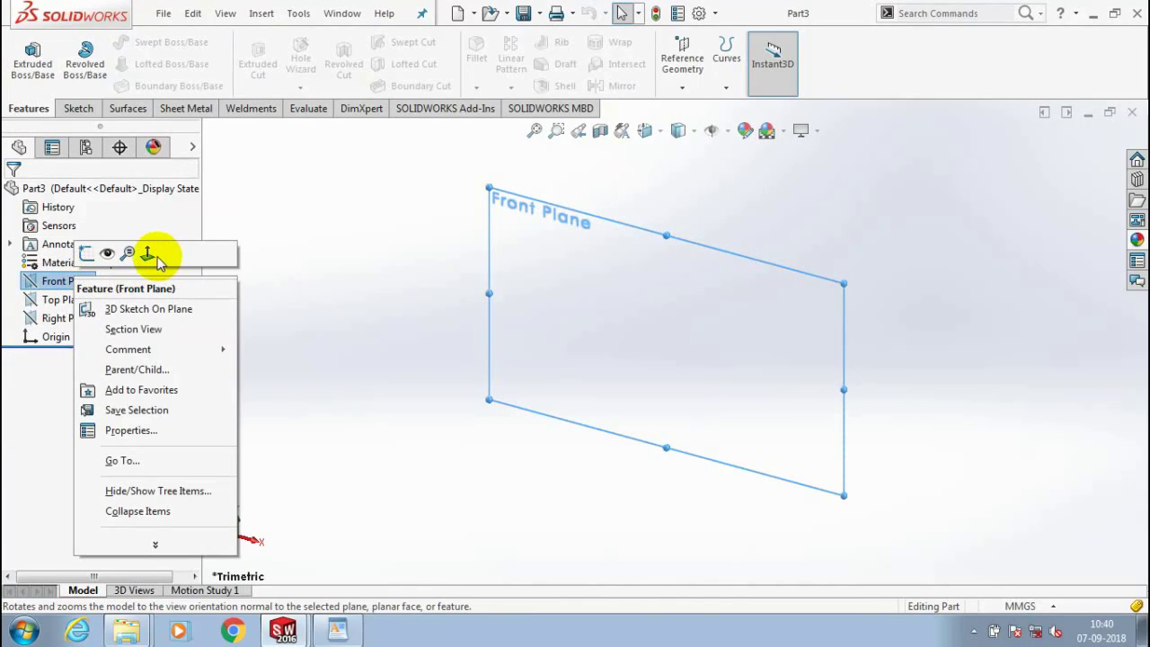
left_click(150, 257)
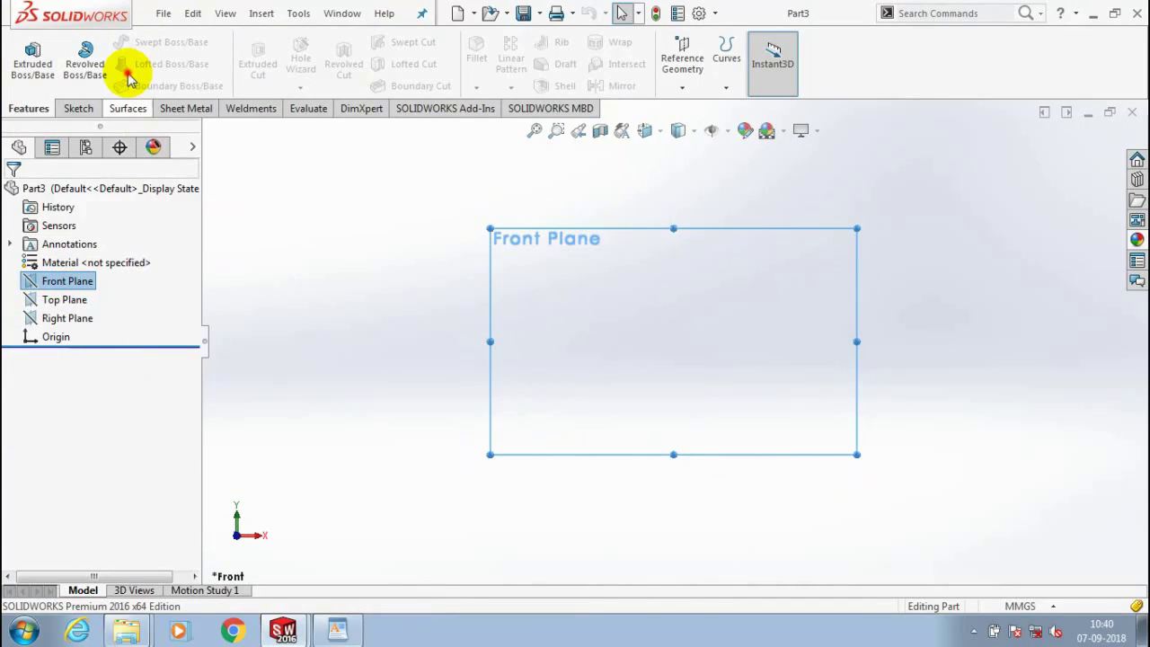
left_click(78, 108)
left_click(129, 64)
left_click(135, 83)
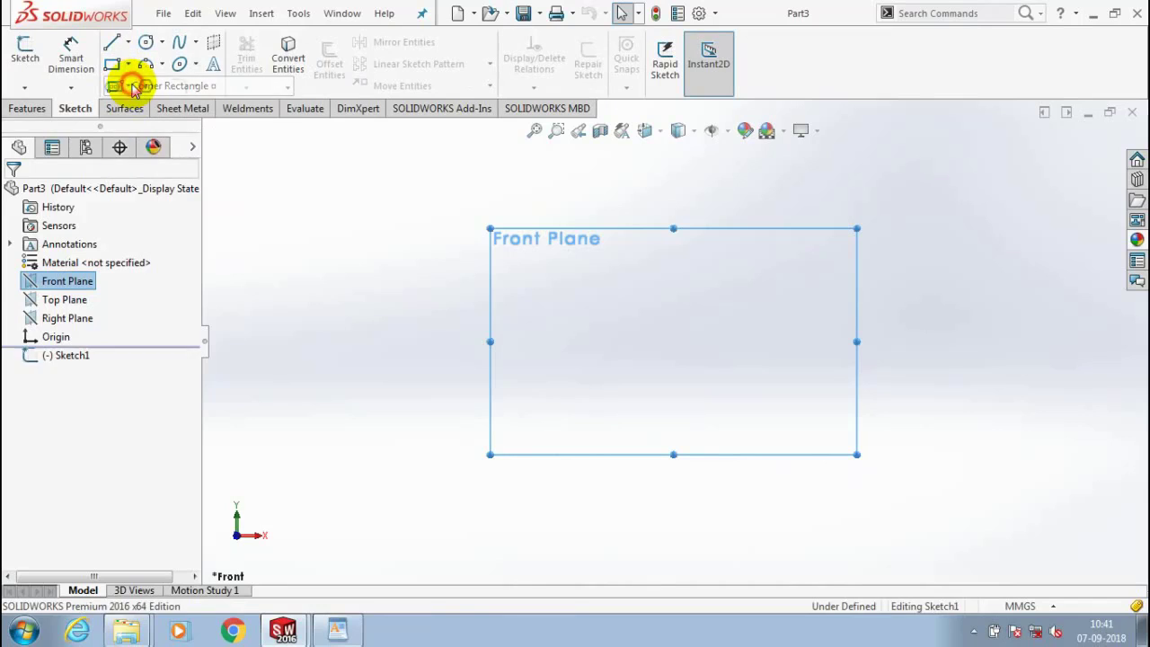
left_click(559, 296)
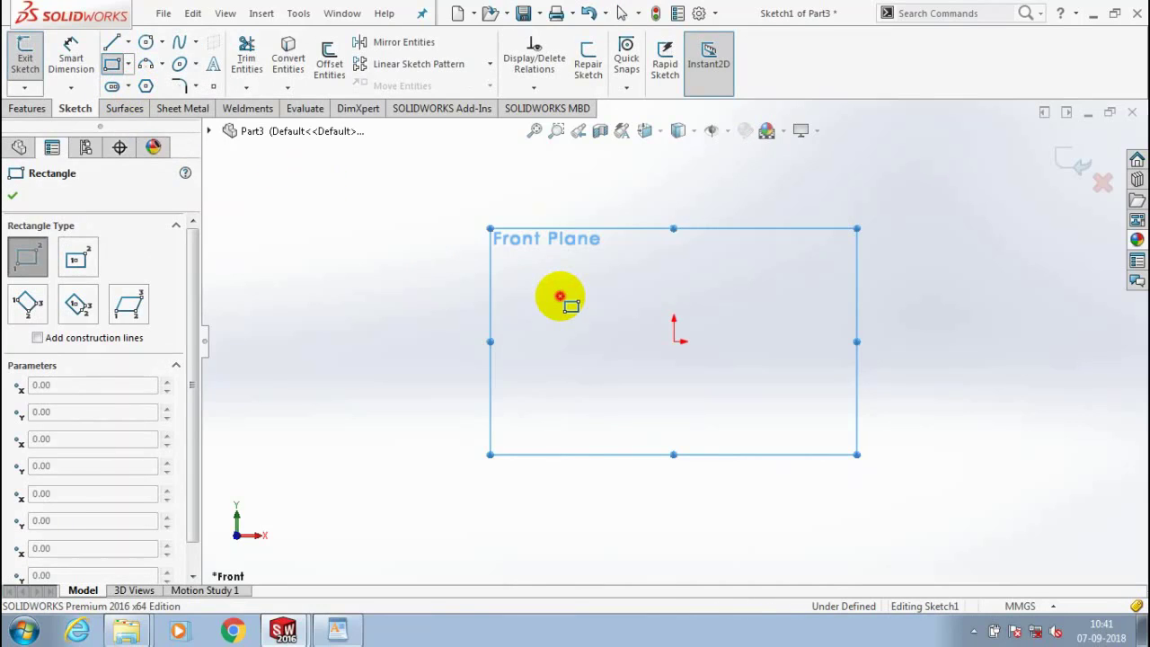
left_click(840, 459)
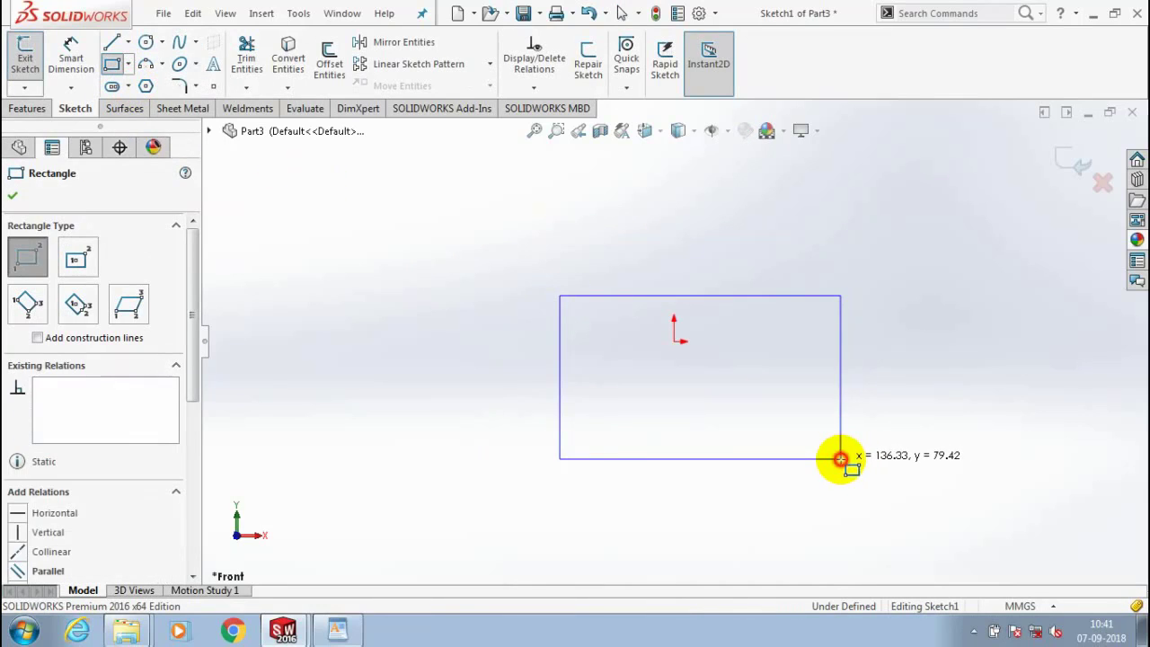
left_click(15, 198)
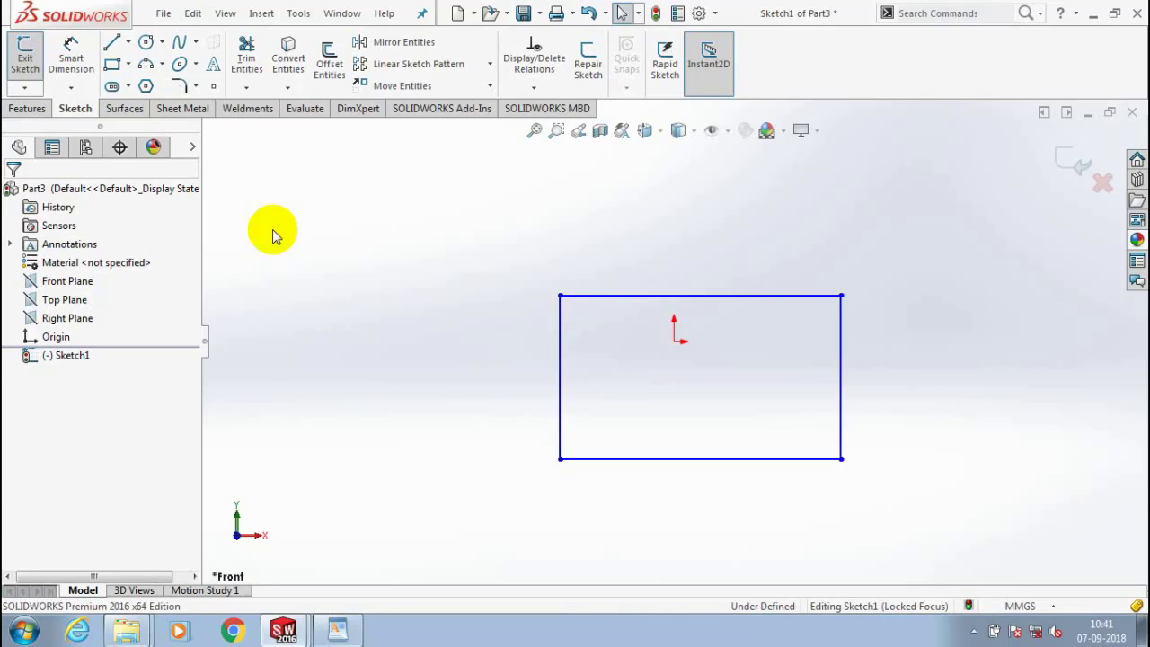
Exit the sketch and extrude the rectangle as a Blind boss 10 mm deep from the sketch plane
left_click(25, 55)
left_click(27, 108)
left_click(32, 58)
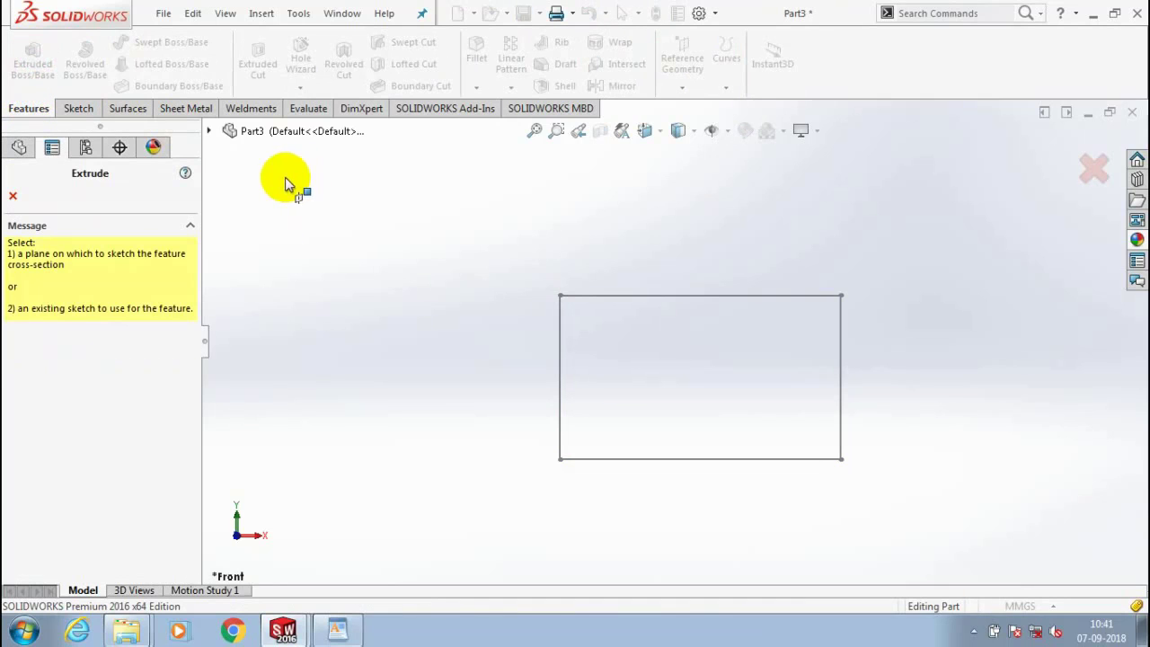
left_click(208, 131)
left_click(284, 298)
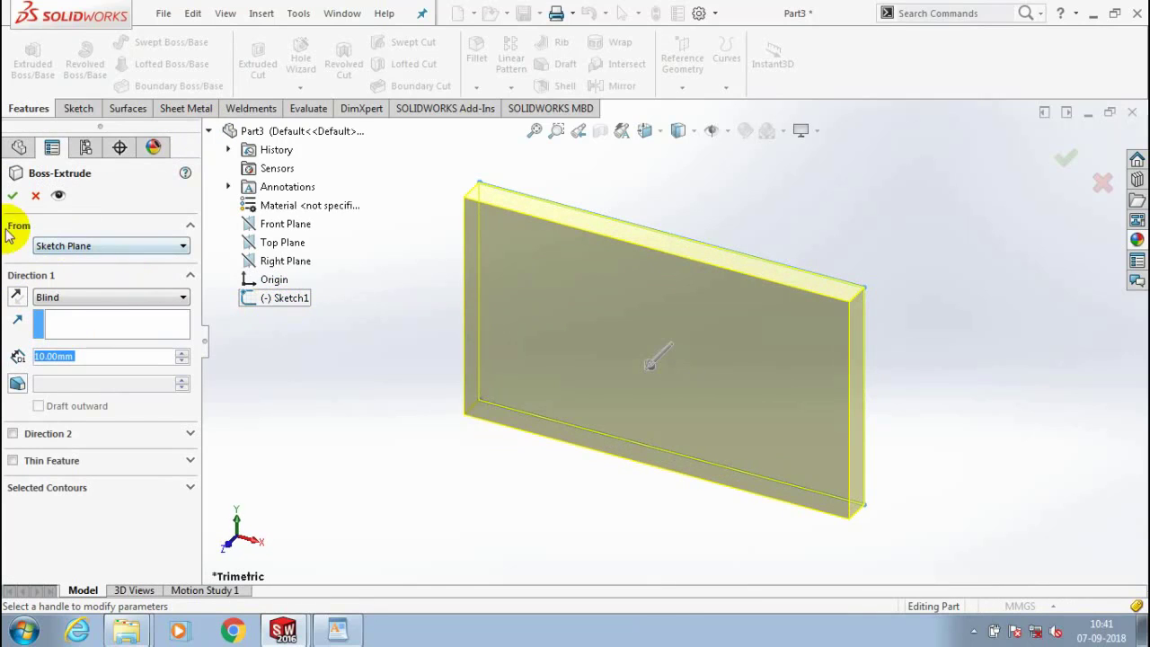
left_click(12, 195)
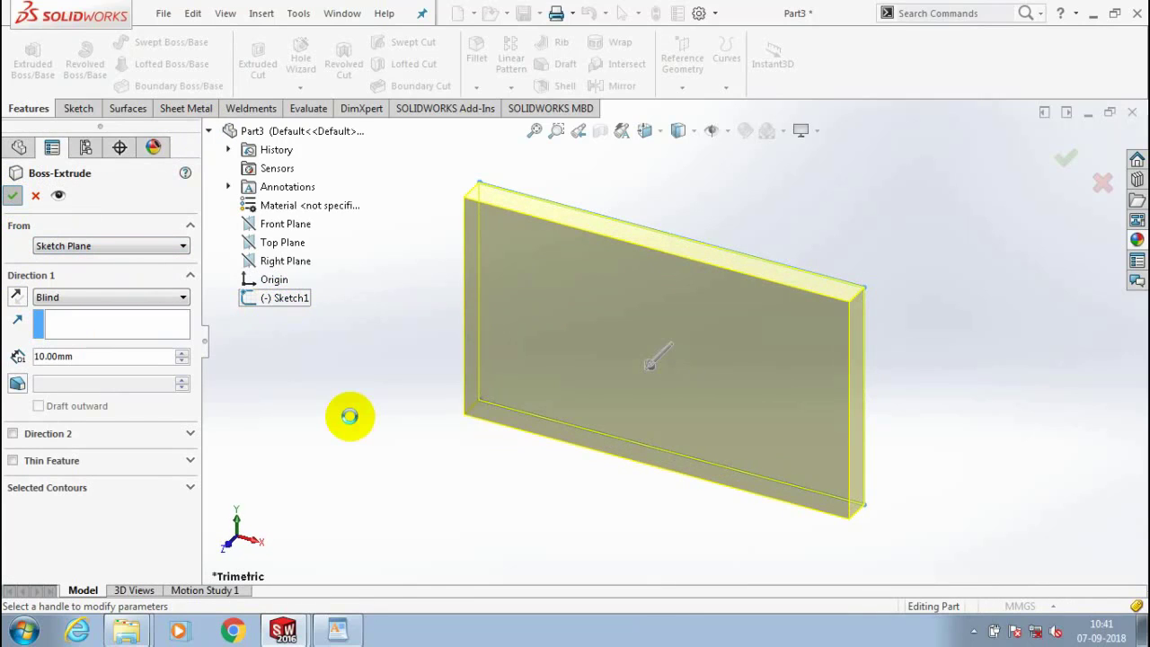
Start a Snap Hook feature positioned on the large upper face of the rectangular plate
middle_click_drag(413, 492, 380, 213)
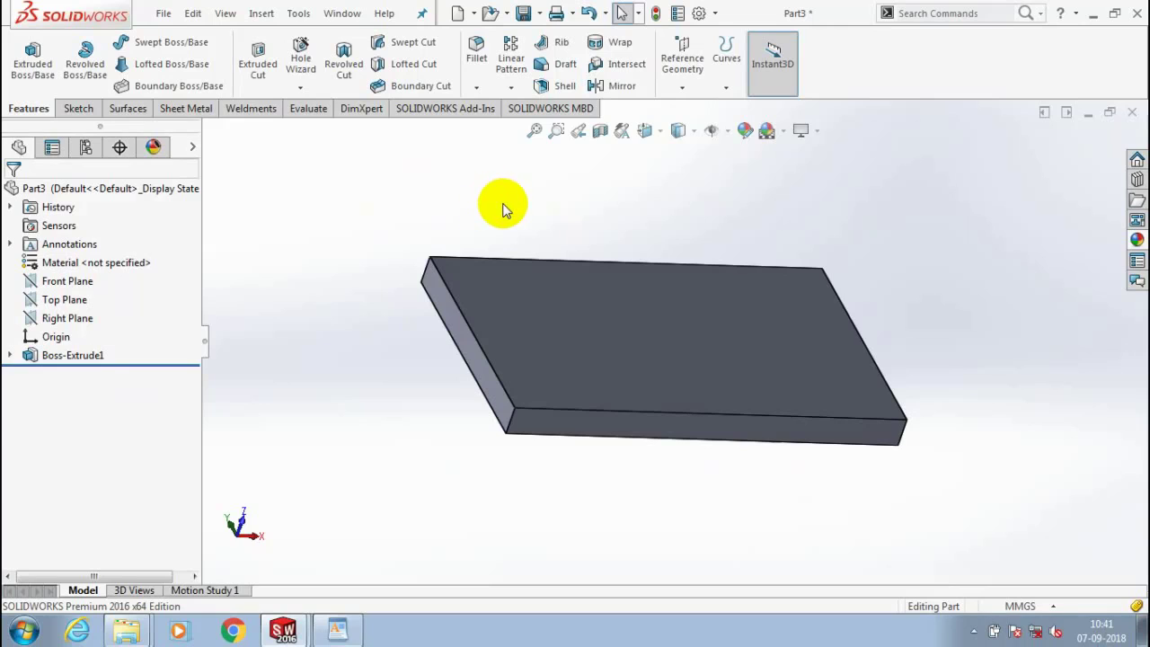
left_click(261, 13)
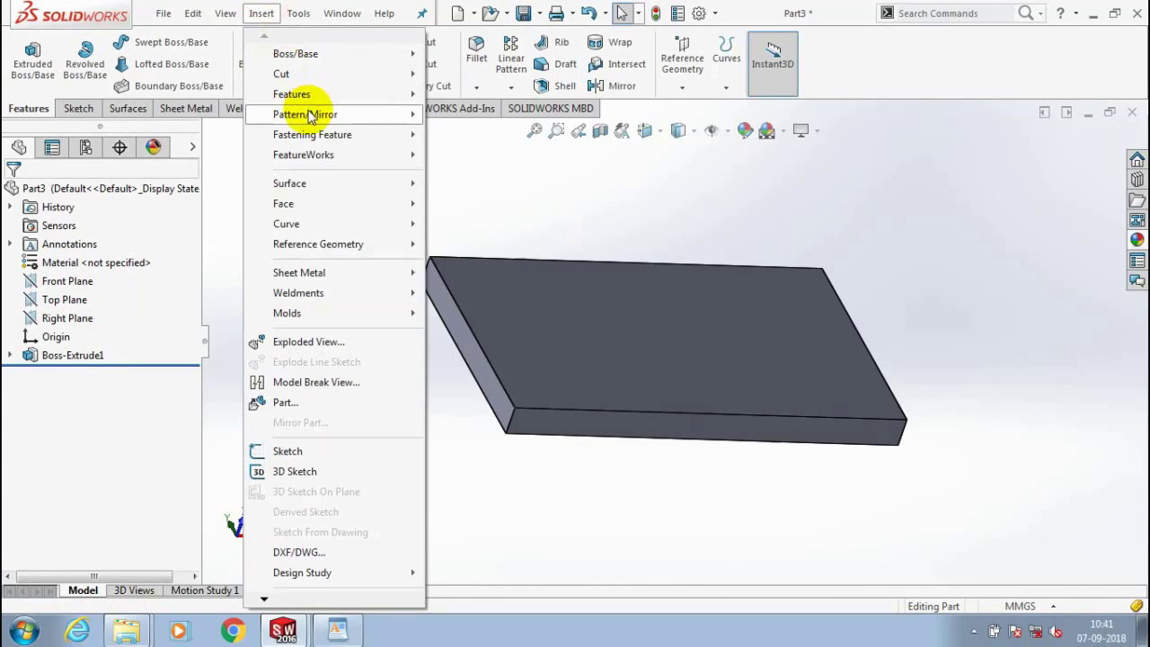
mouse_move(346, 141)
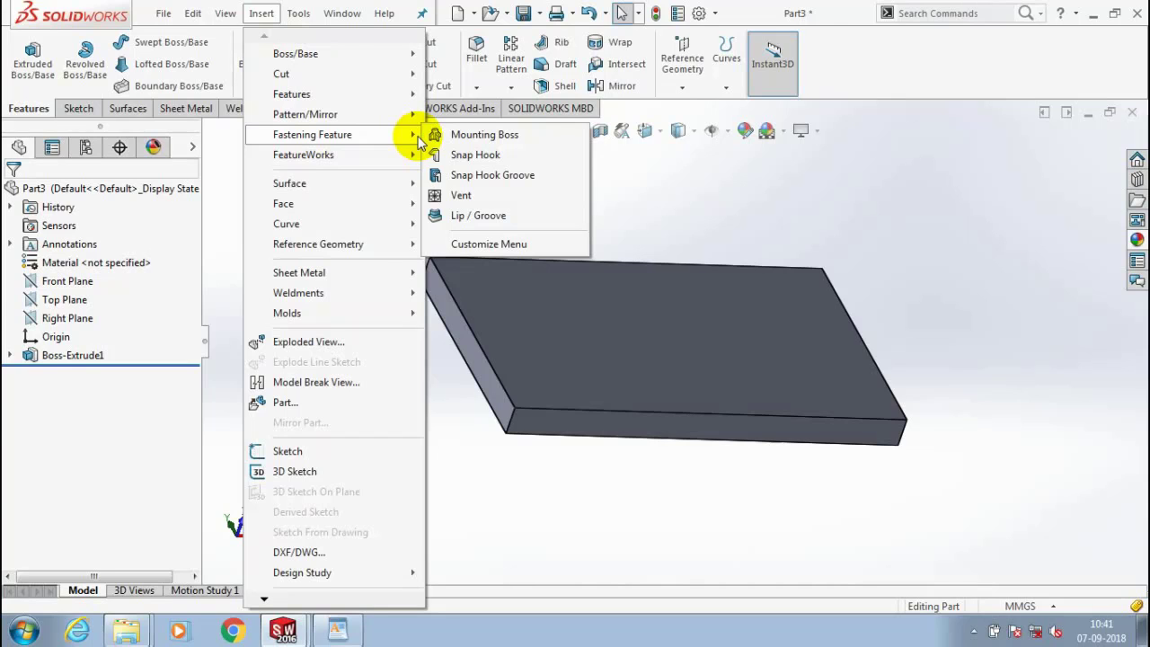
left_click(475, 154)
left_click(656, 352)
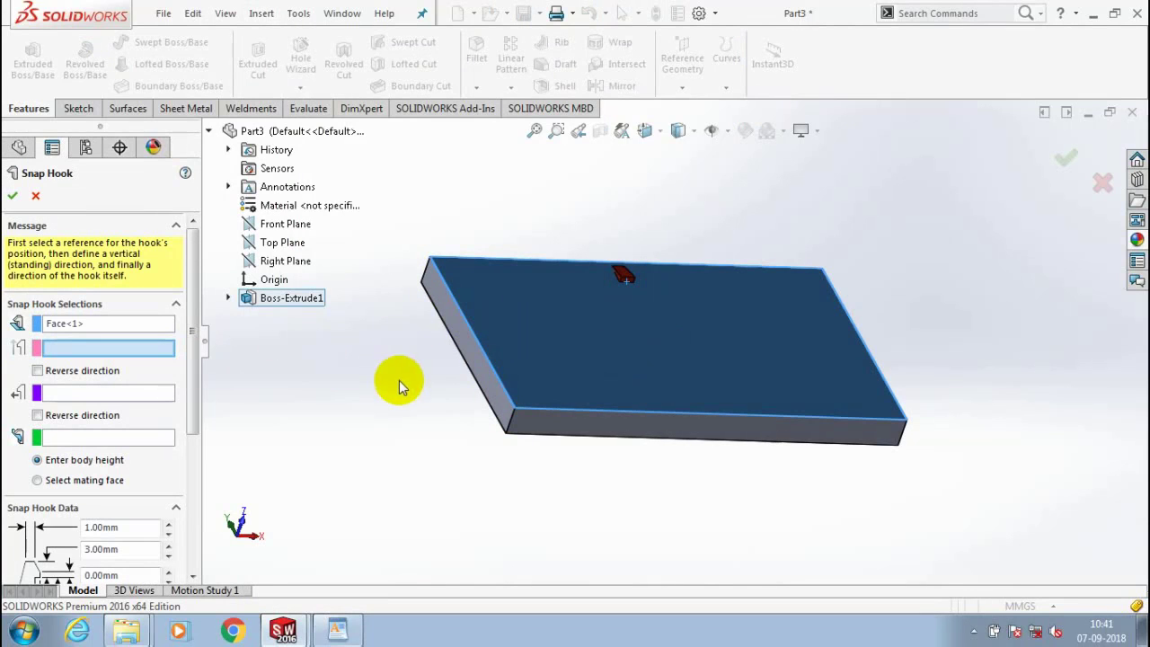
Define the snap hook's vertical direction by the plate's short corner edge, reversed, and its hook direction by the long front side face, and create it
left_click(508, 419)
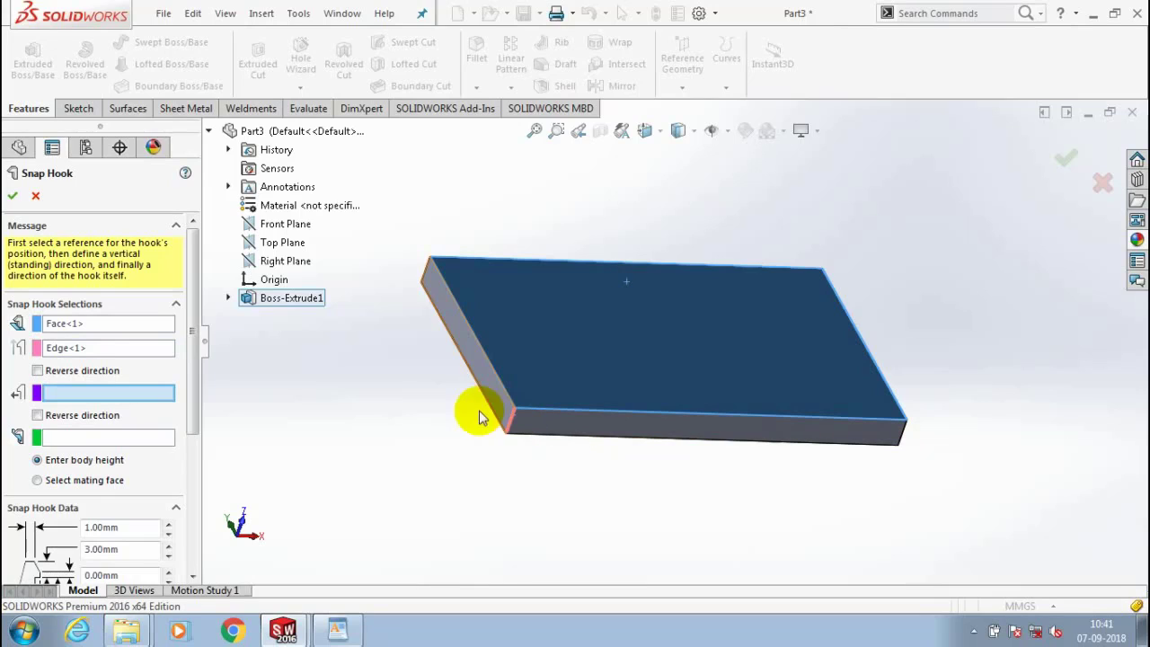
left_click(107, 396)
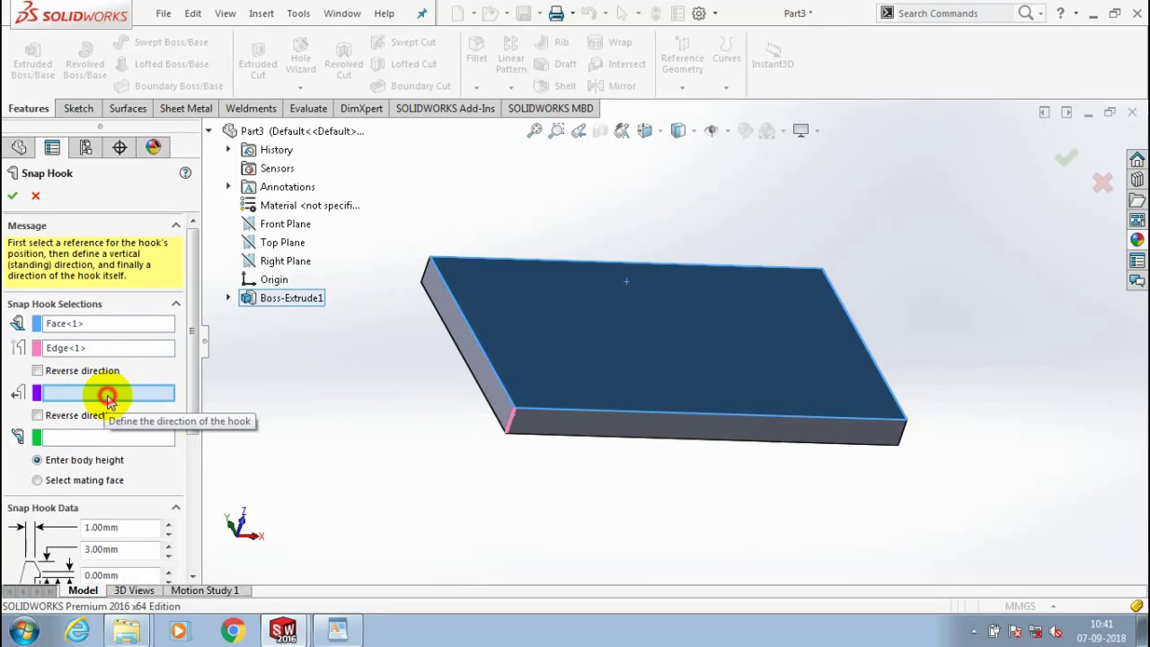
left_click(568, 416)
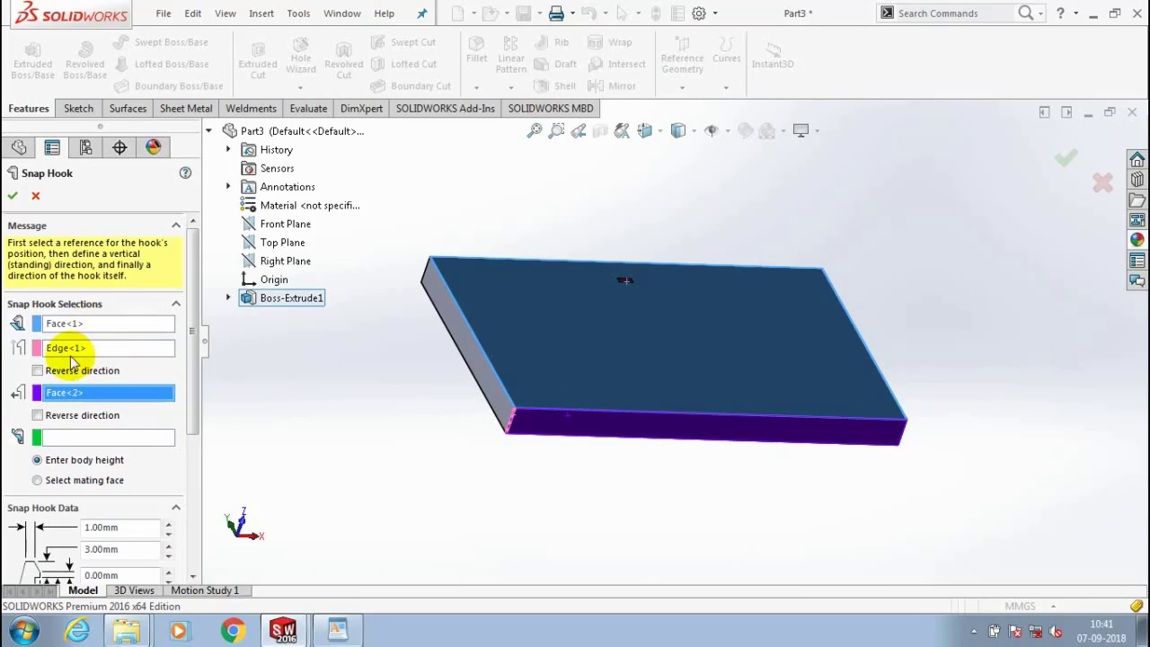
left_click(38, 371)
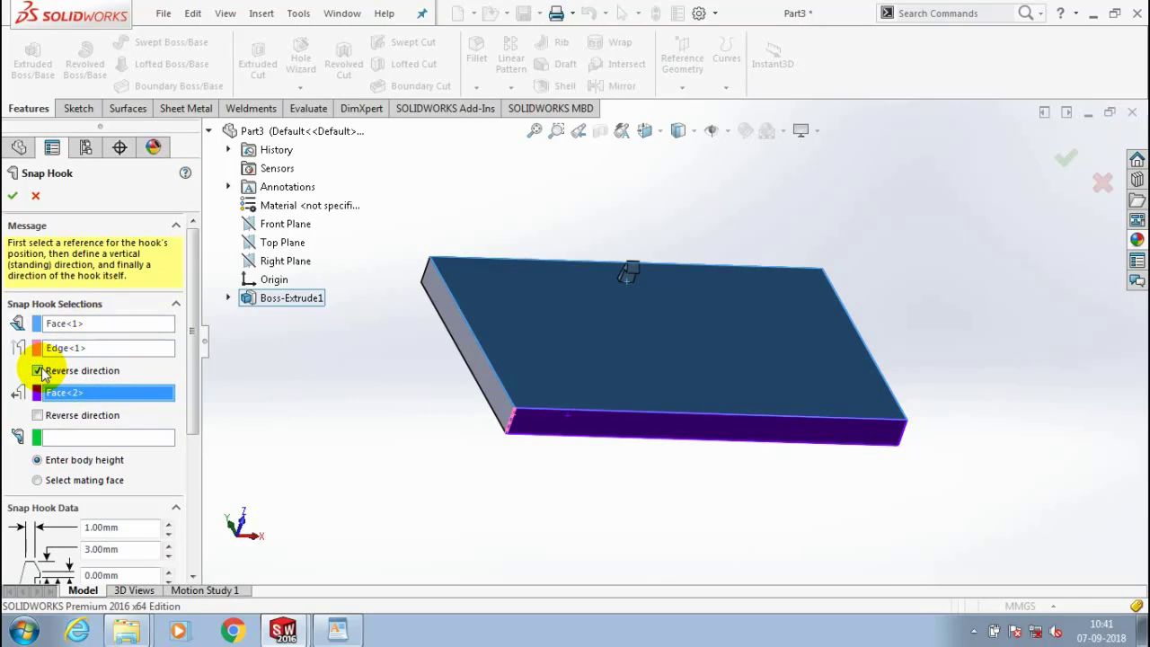
left_click(13, 195)
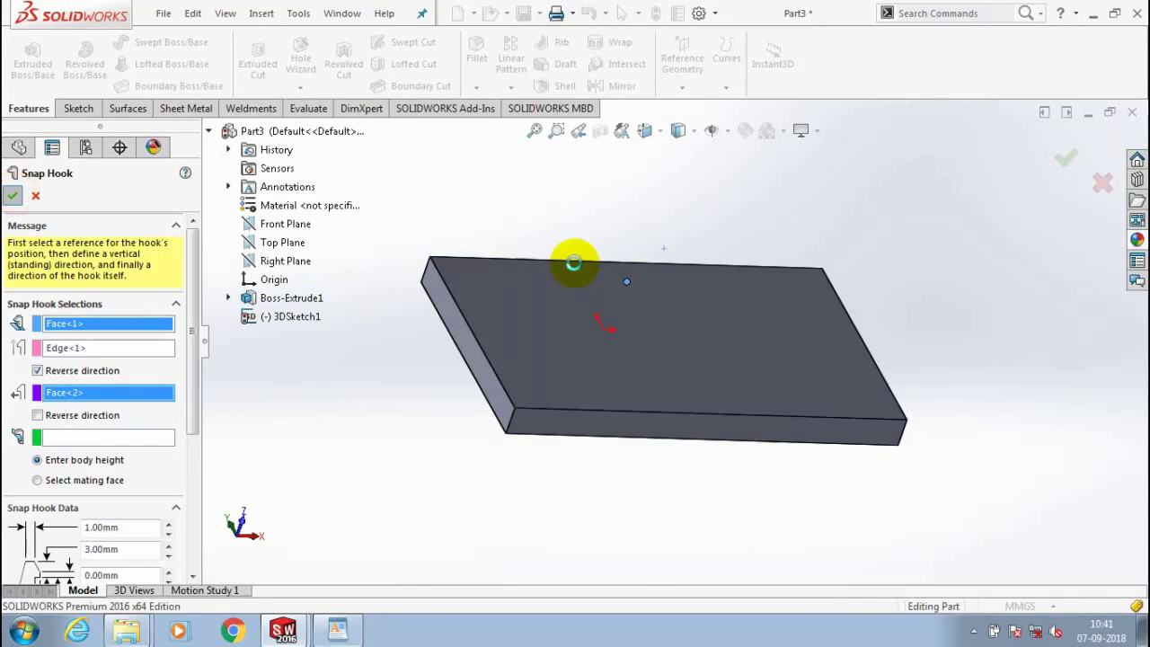
left_click(638, 258)
key("Return")
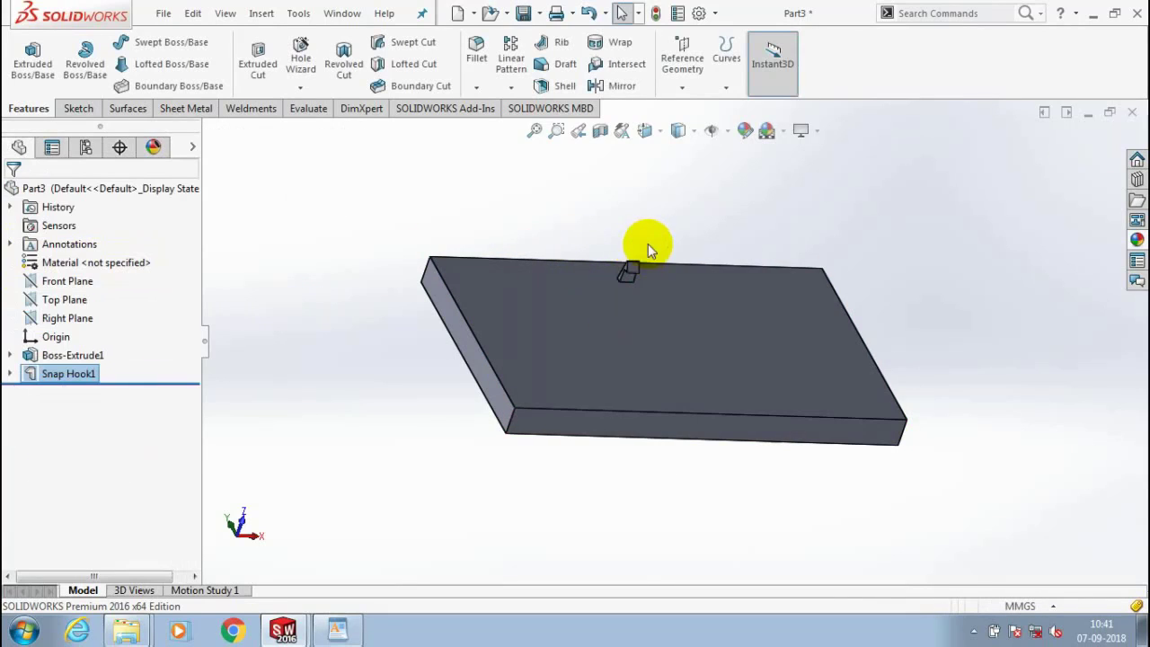
Apply a blue colour appearance to the snap hook feature only
right_click(84, 379)
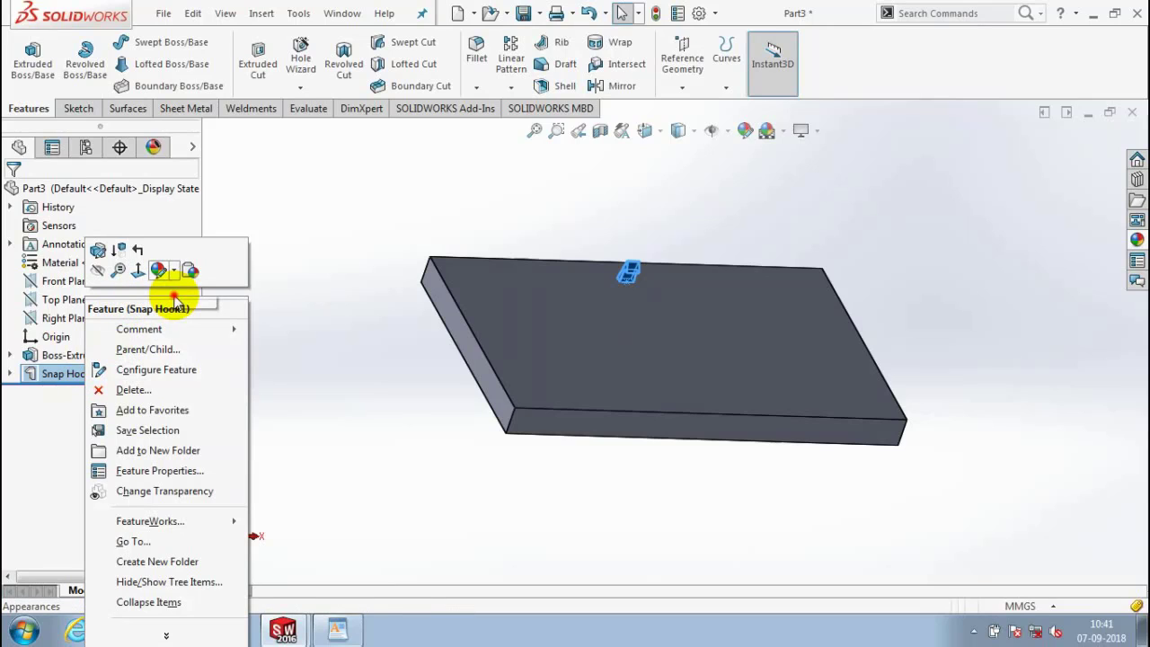
left_click(176, 307)
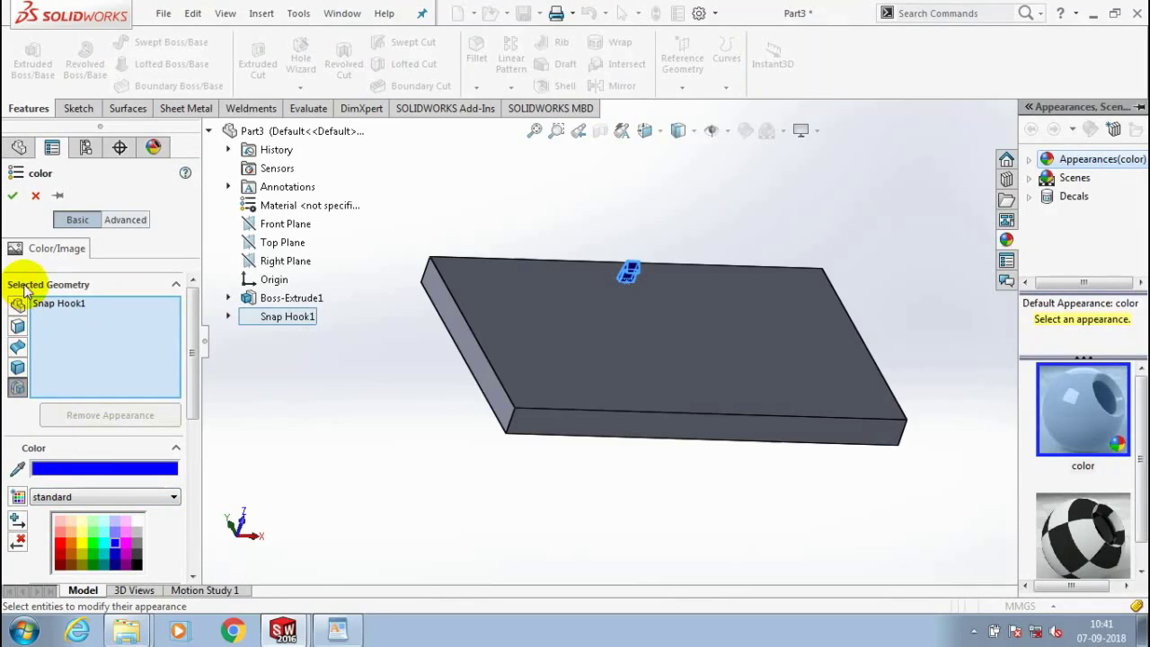
left_click(12, 195)
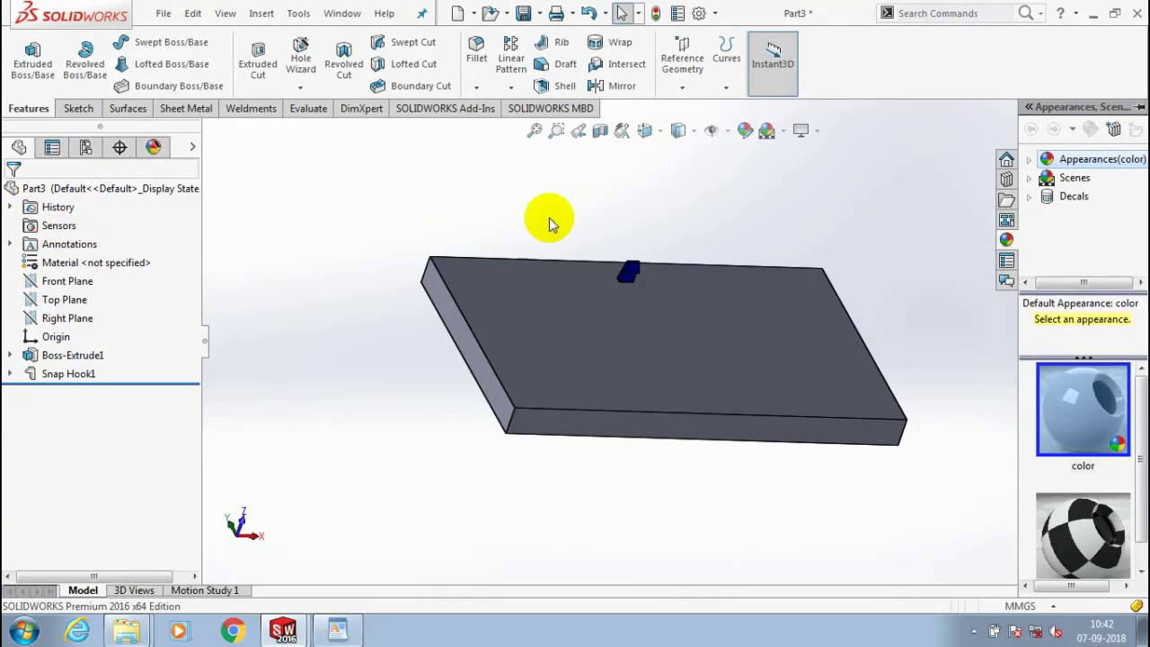
scroll(698, 277, "down", 5)
scroll(724, 305, "up", 4)
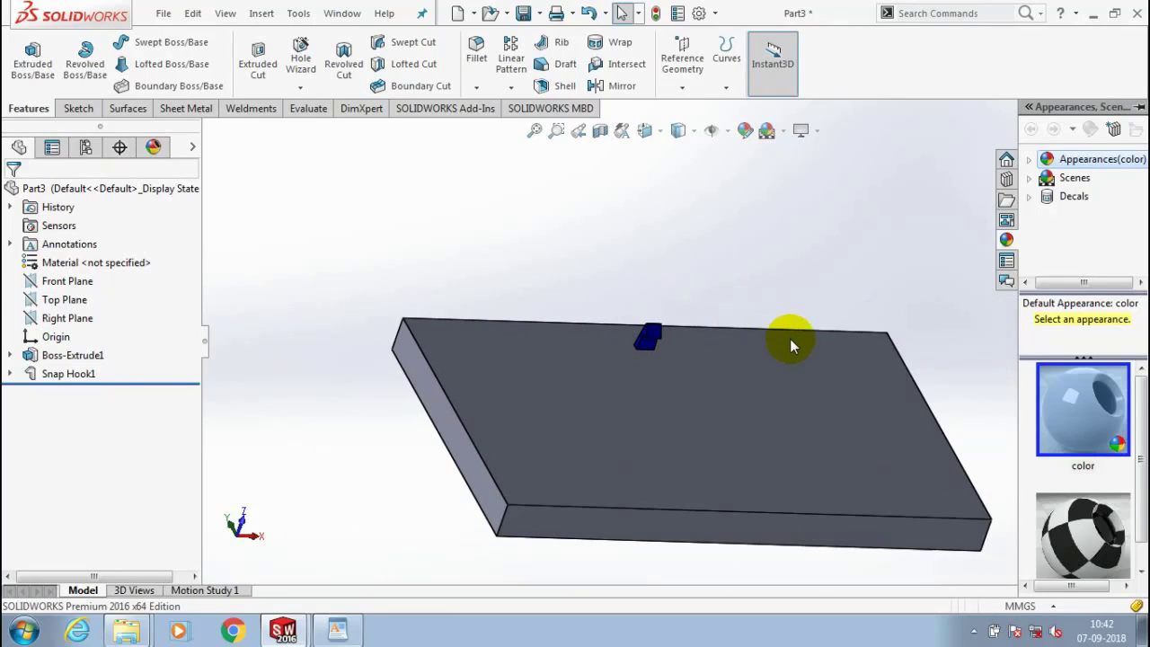
scroll(790, 347, "down", 2)
scroll(790, 346, "up", 2)
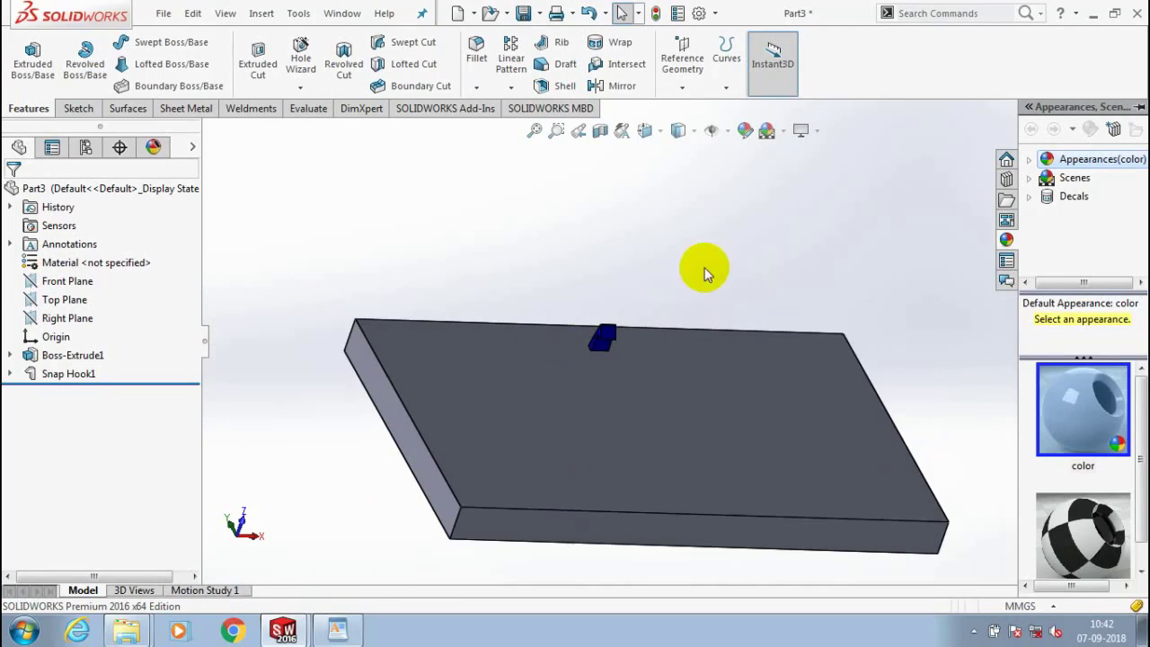
Mirror the plate about its large upper face
left_click(620, 85)
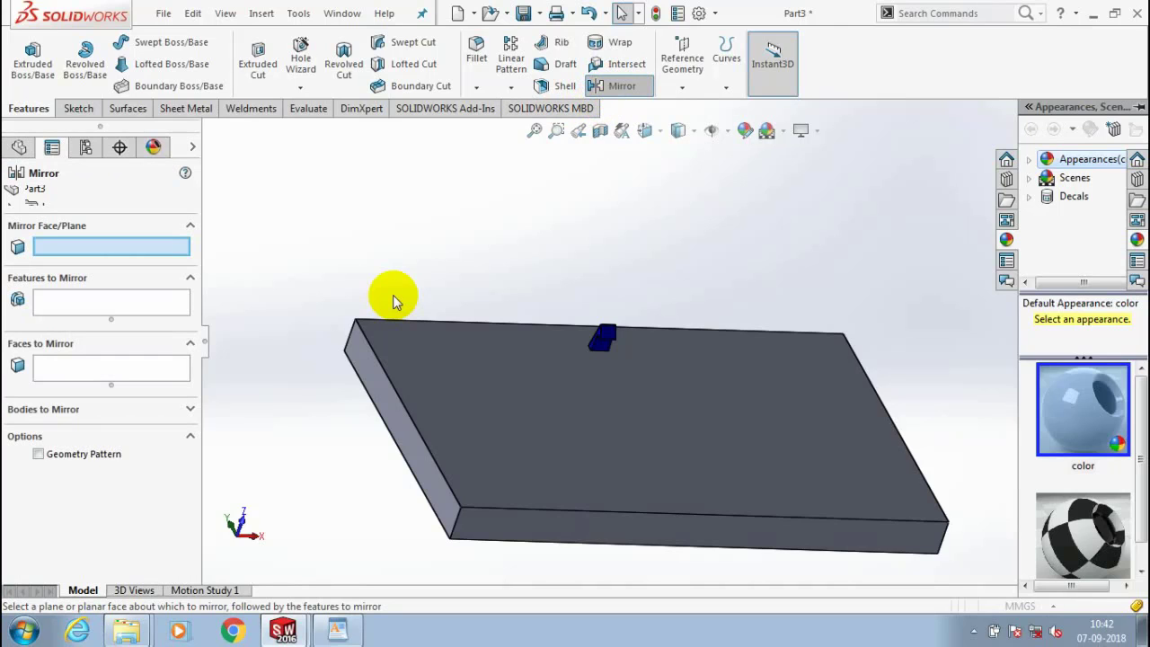
left_click(532, 424)
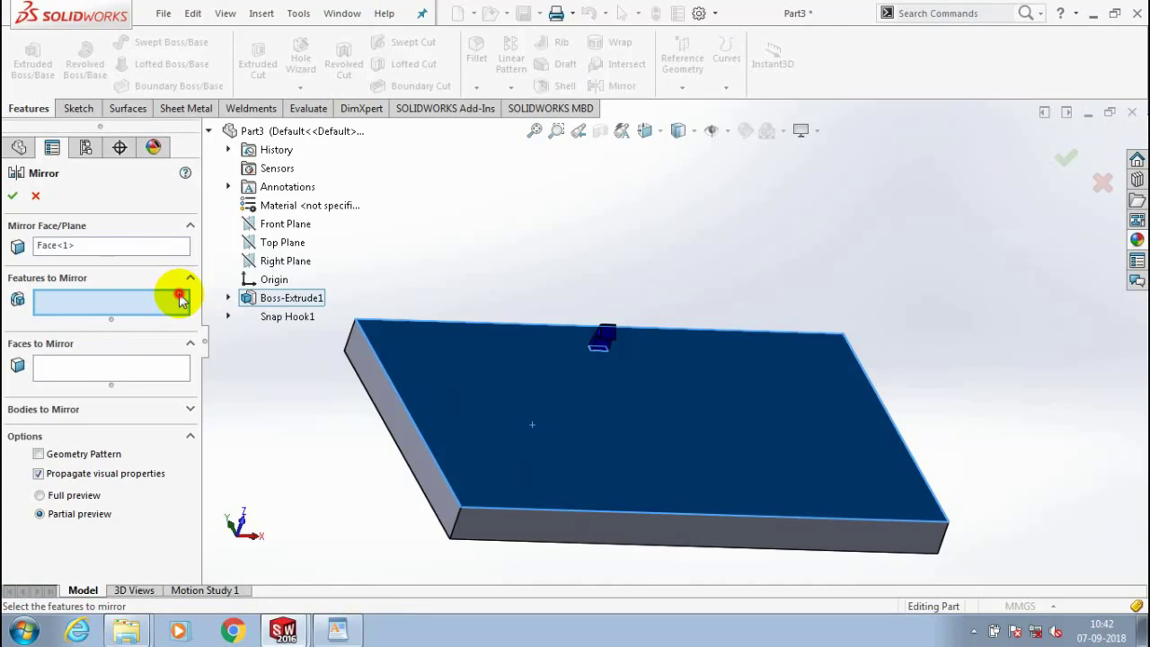
left_click(13, 199)
left_click(713, 267)
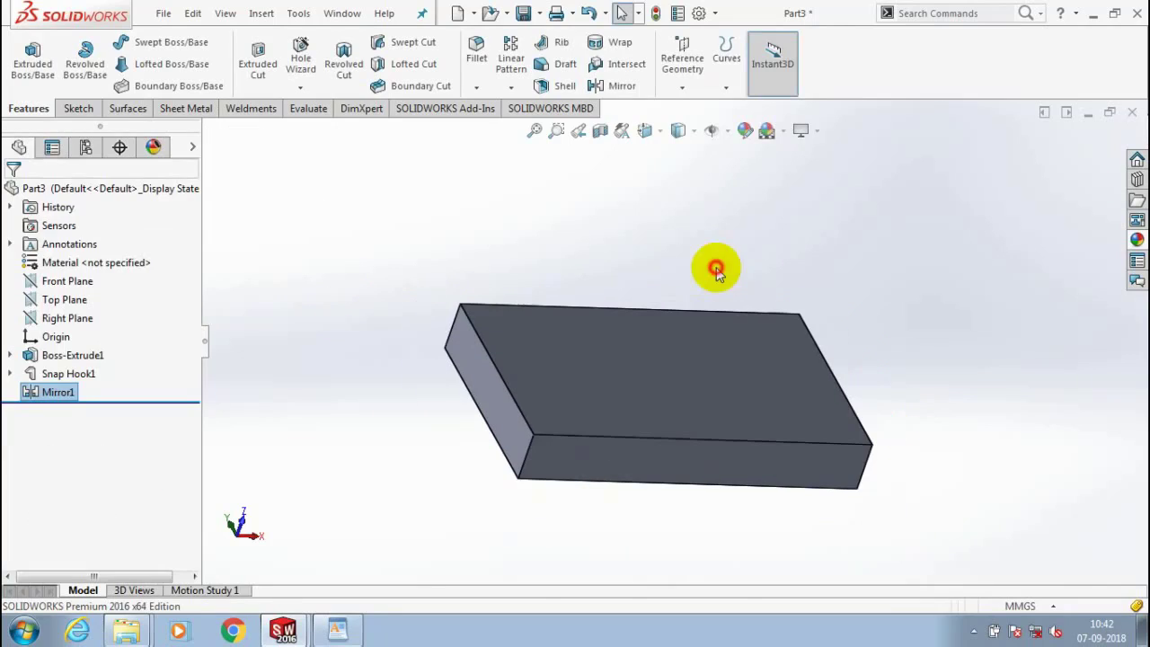
Inspect the mirrored plate's interior with hidden lines visible, and return to the shaded with edges display
left_click(678, 130)
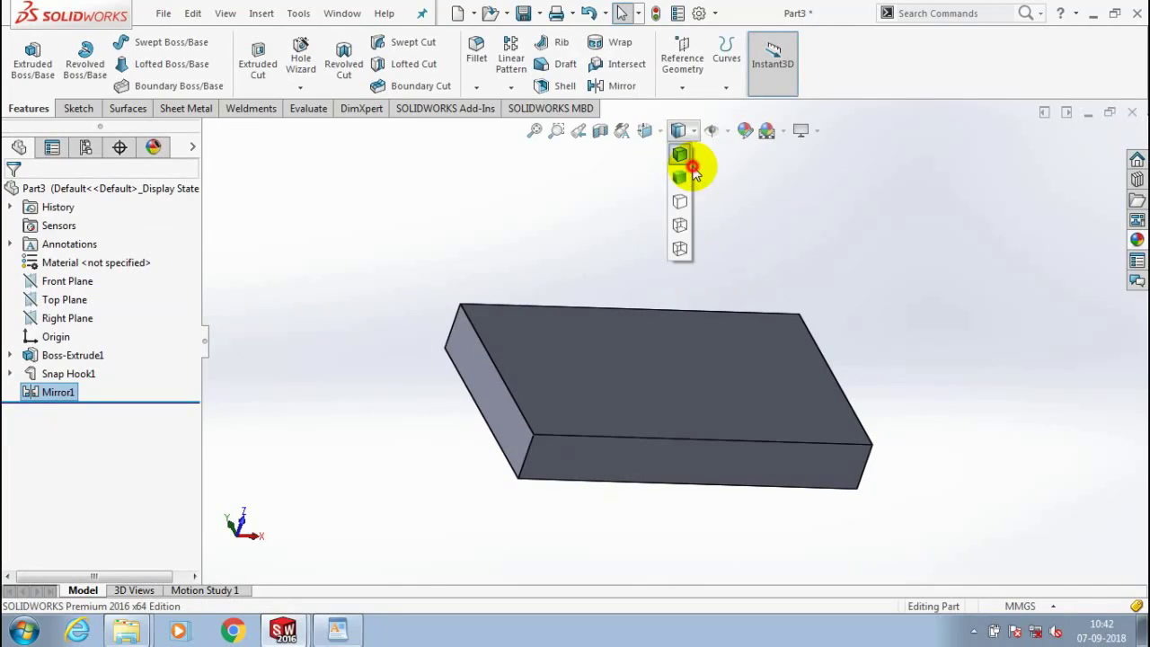
left_click(680, 228)
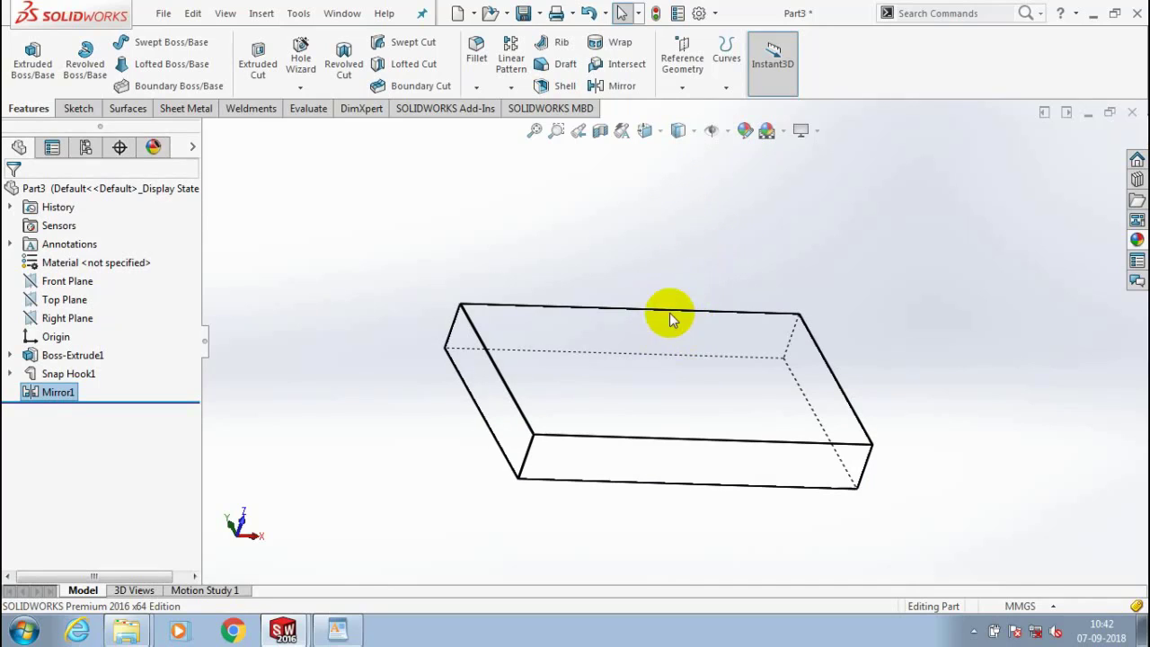
scroll(670, 312, "down", 3)
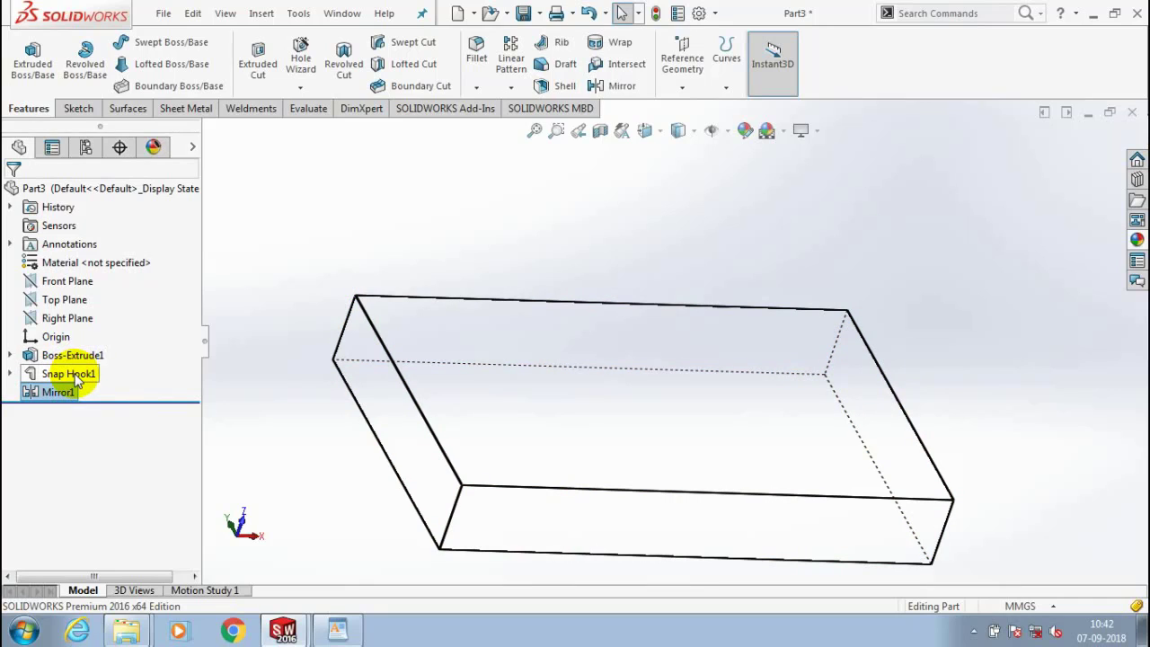
left_click(688, 135)
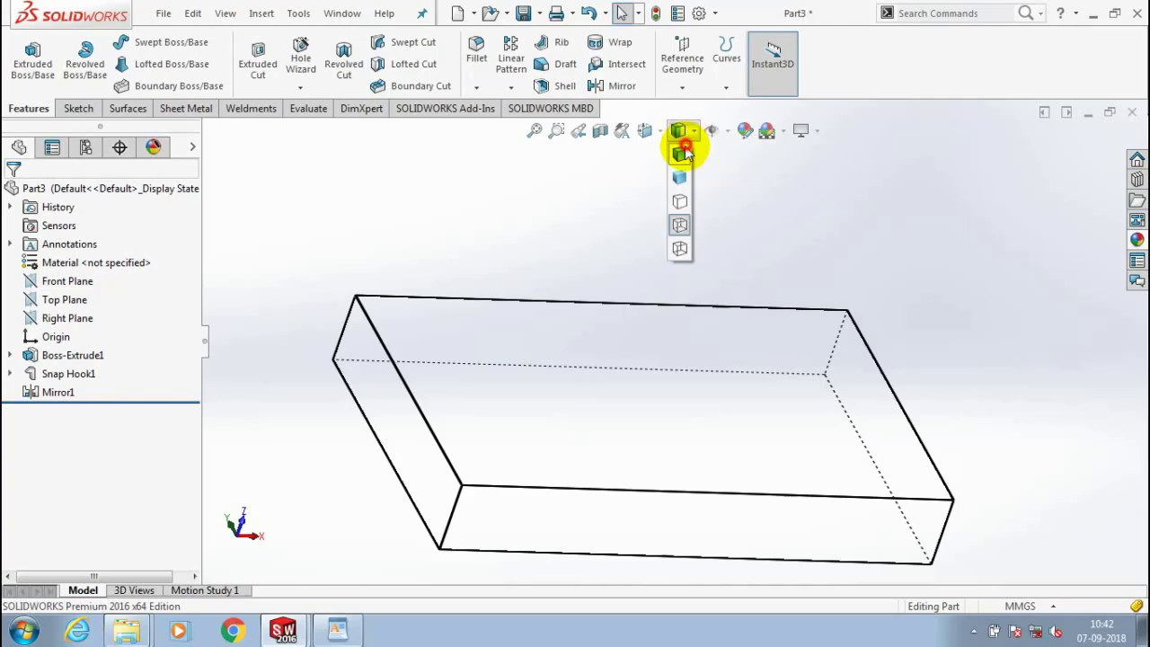
left_click(680, 151)
scroll(629, 197, "up", 2)
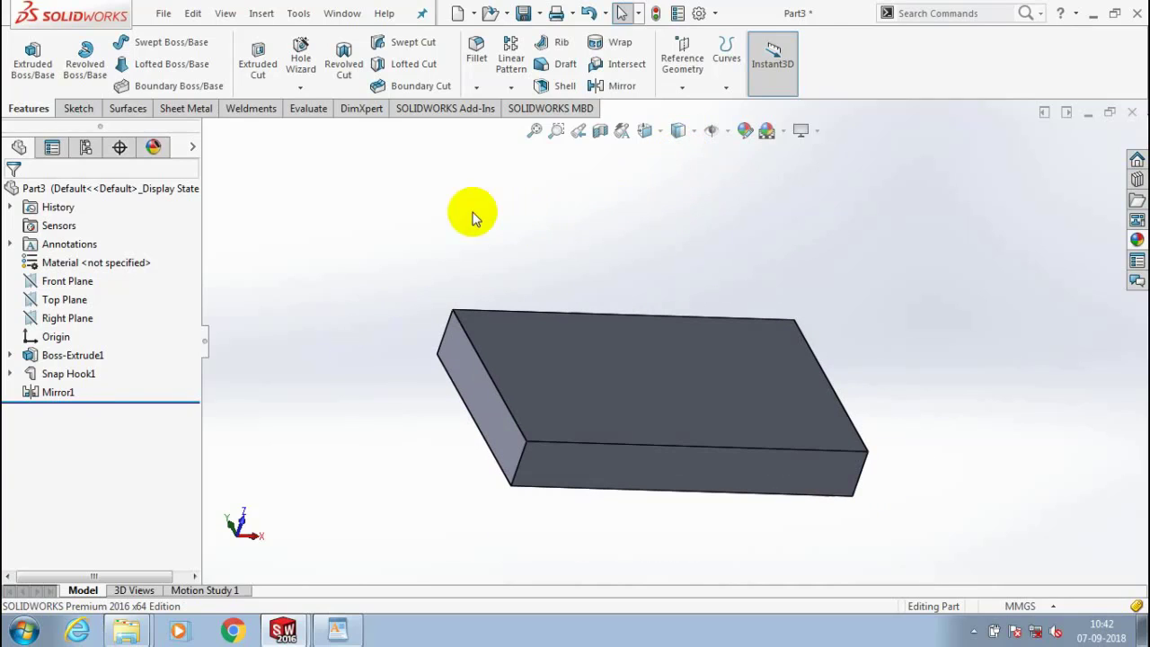
left_click(257, 18)
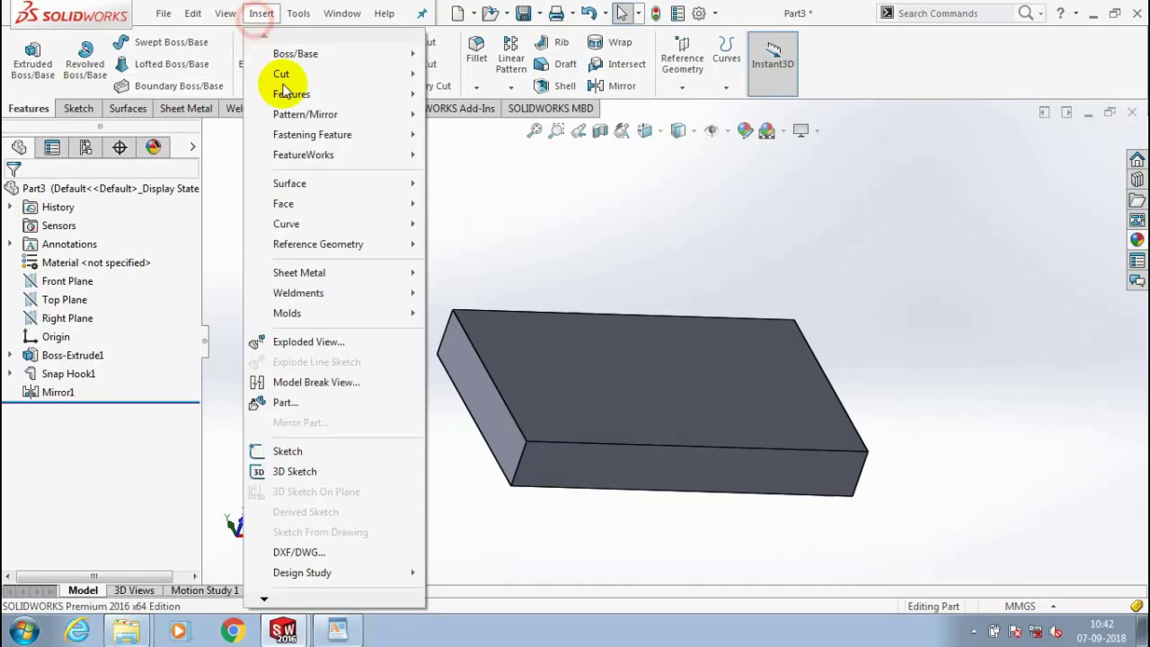
mouse_move(379, 137)
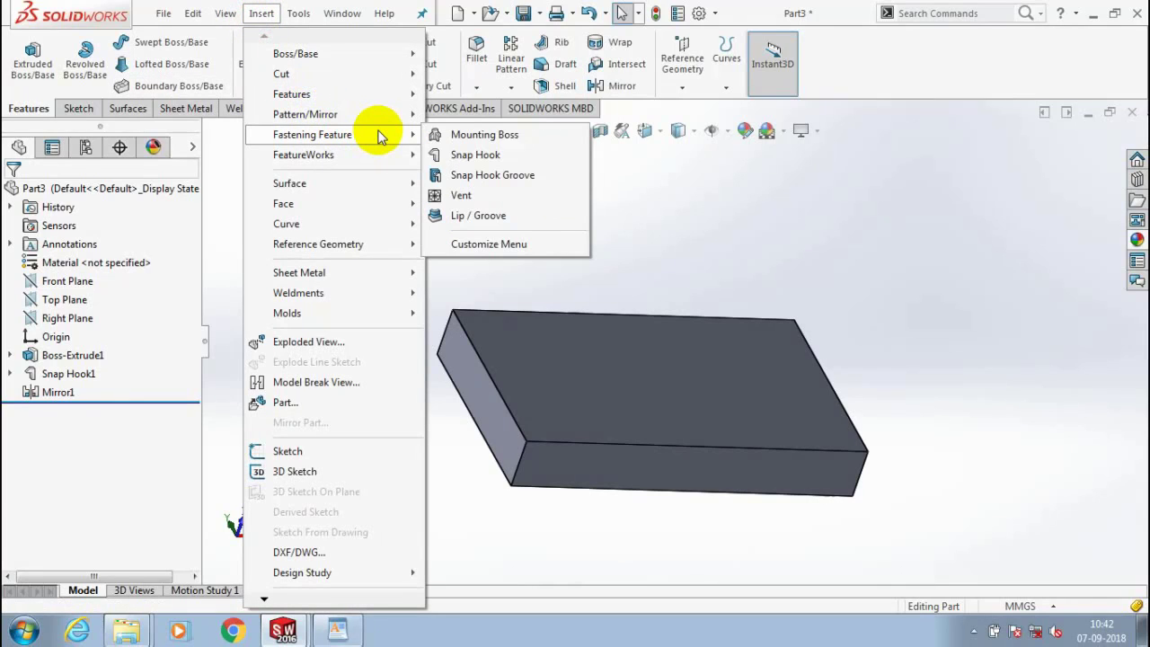
left_click(510, 176)
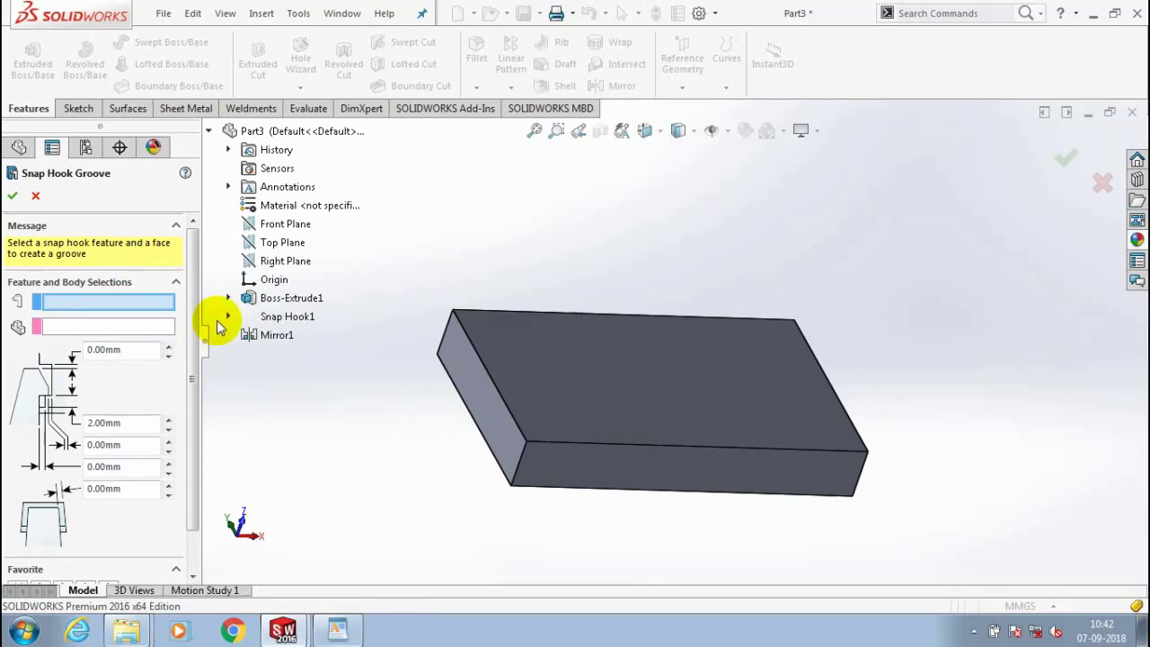
left_click(287, 320)
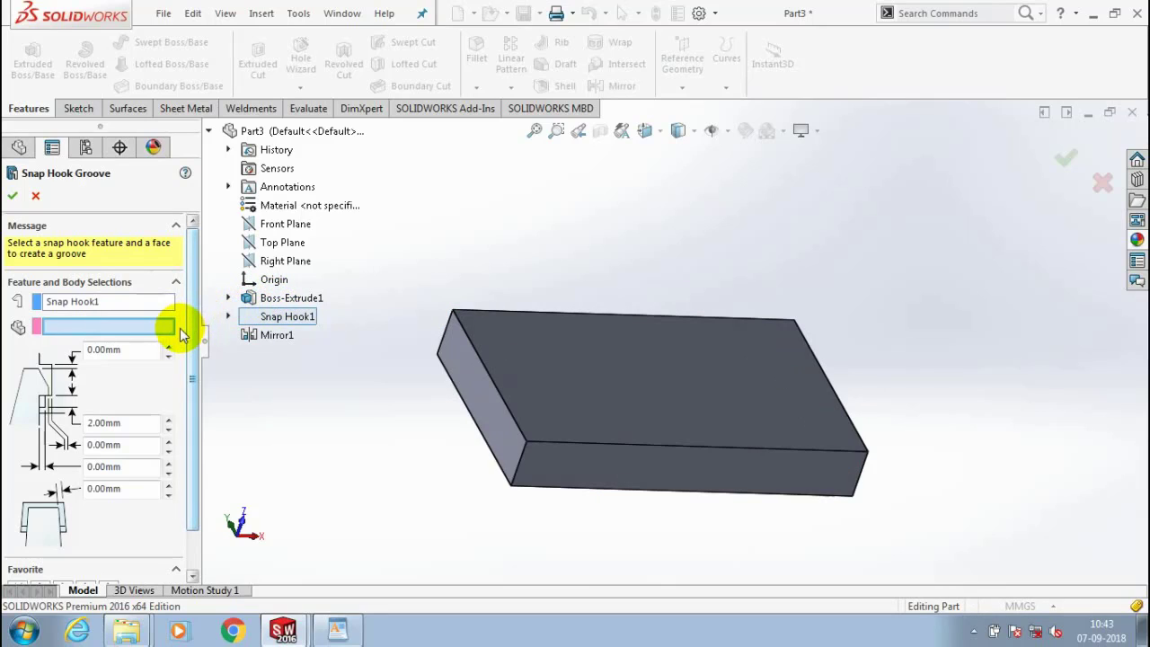
left_click(227, 299)
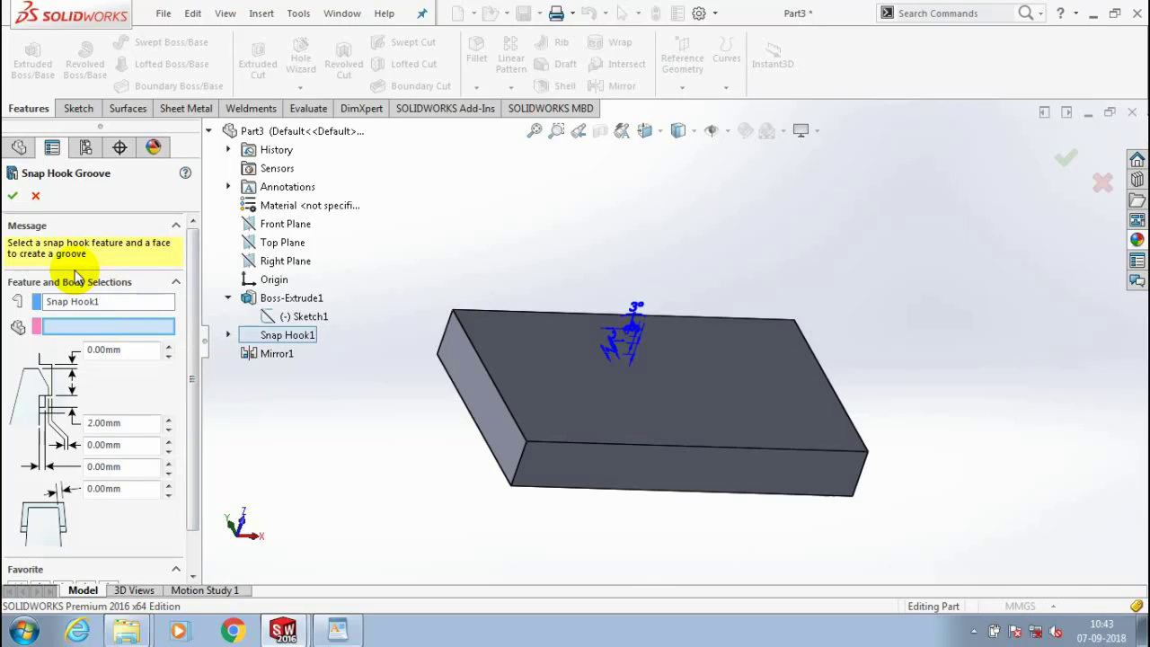
key("Escape")
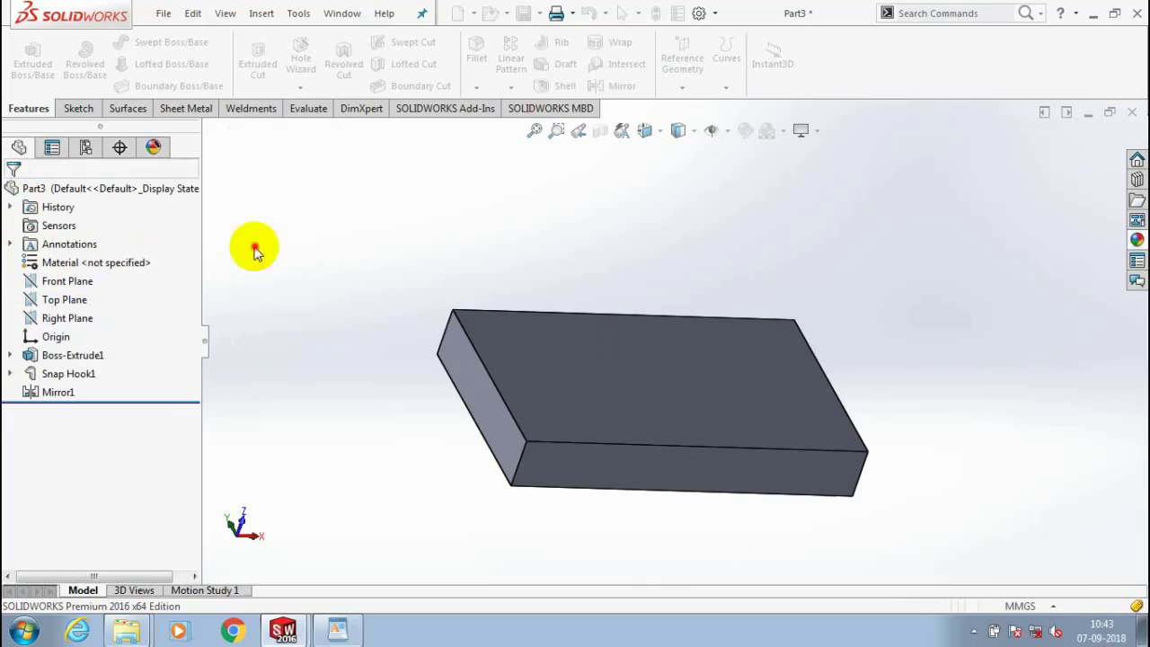
Create a Snap Hook Groove in the mirrored plate body from the existing snap hook, keeping the default groove dimensions
left_click(261, 14)
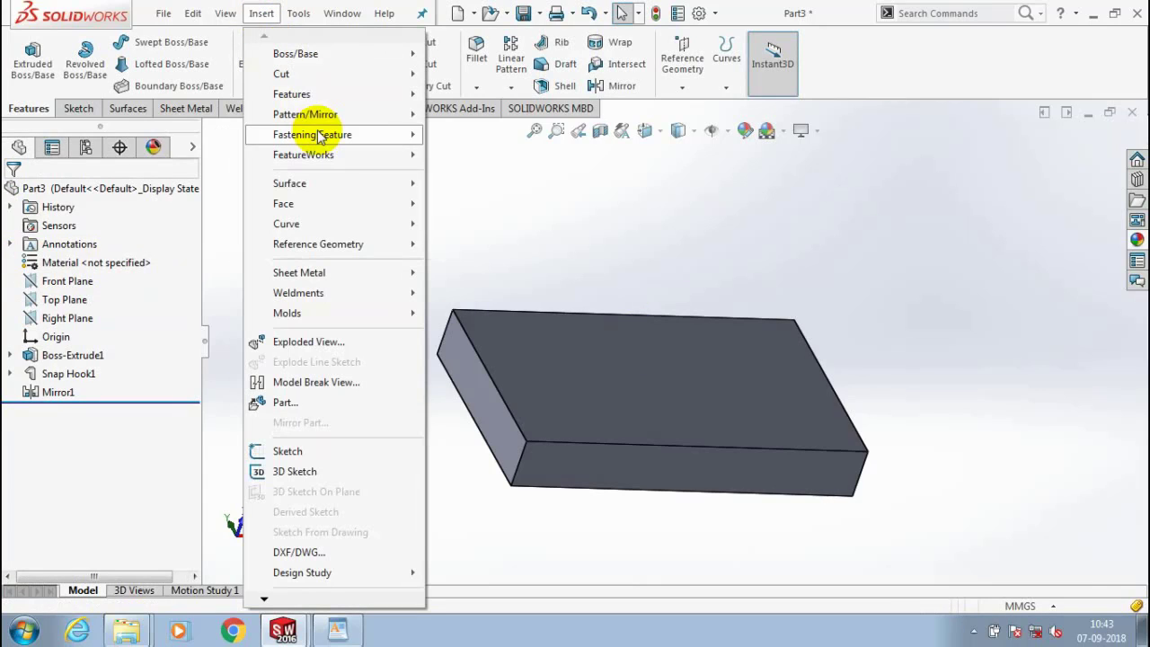
mouse_move(342, 135)
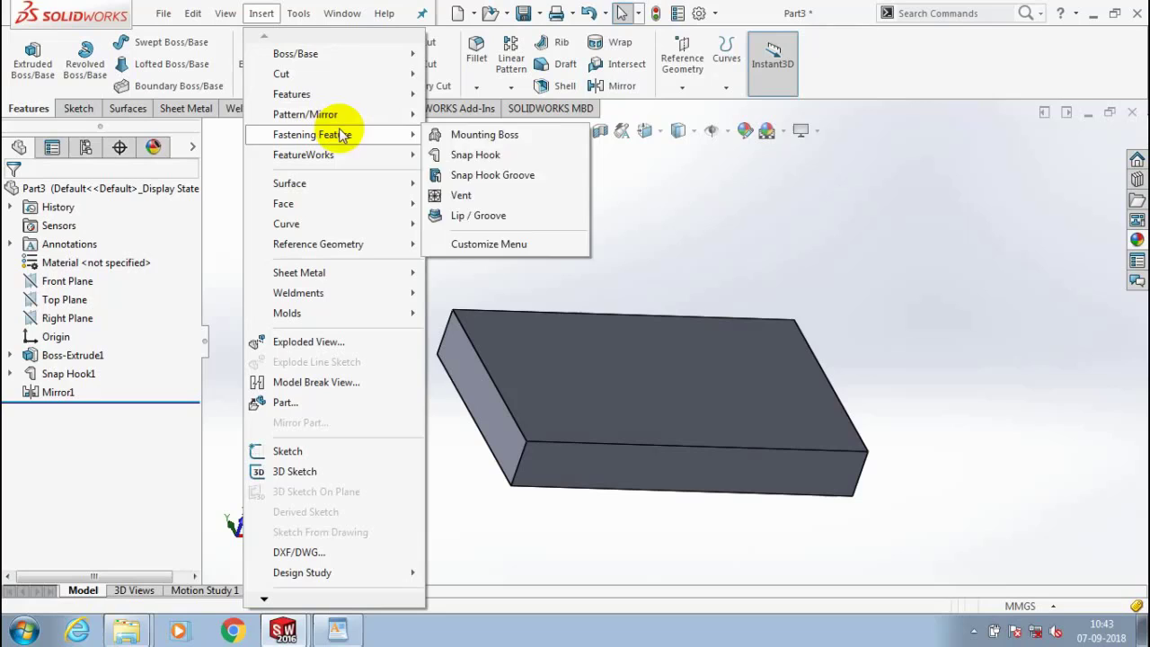
left_click(485, 175)
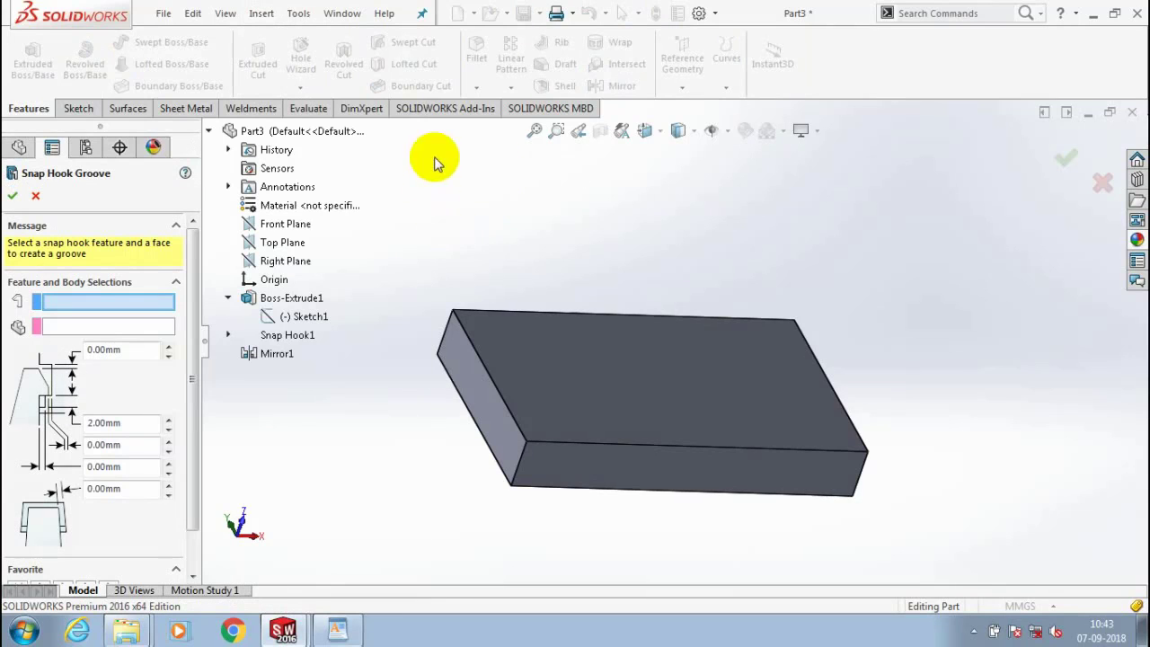
left_click(266, 338)
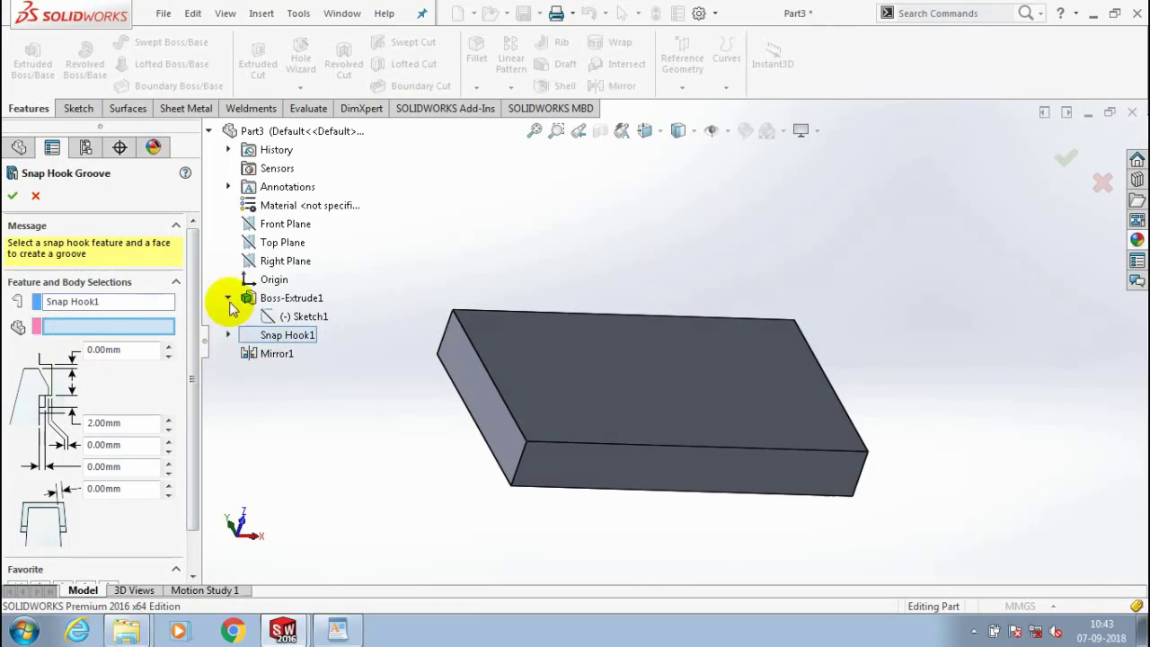
left_click(557, 380)
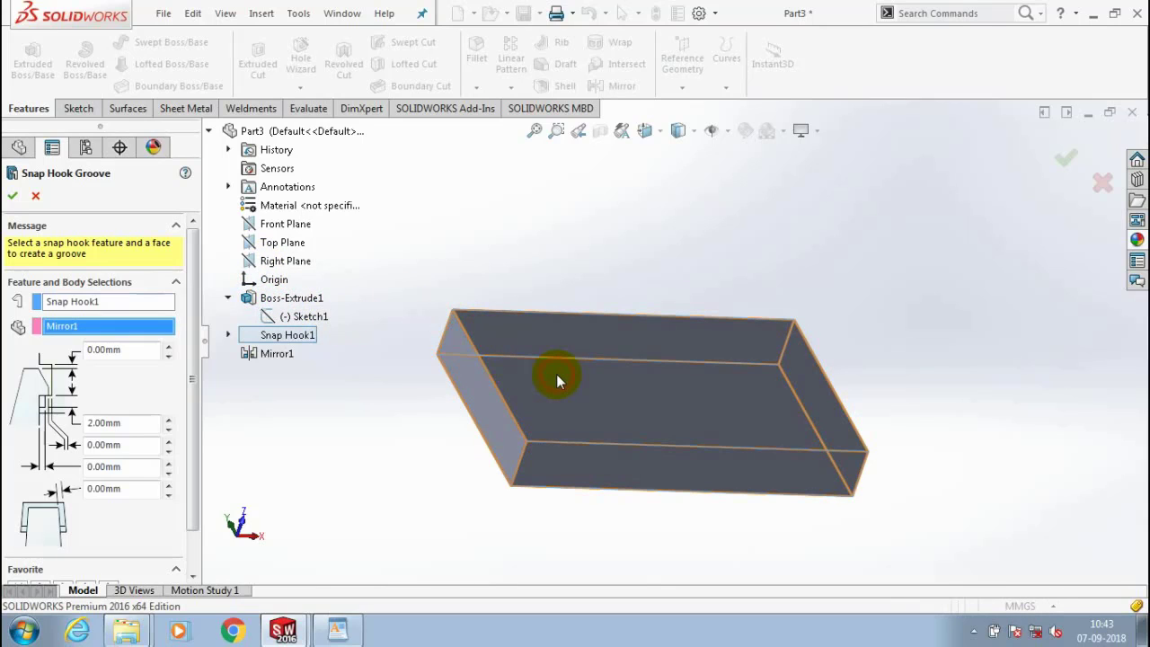
left_click(12, 195)
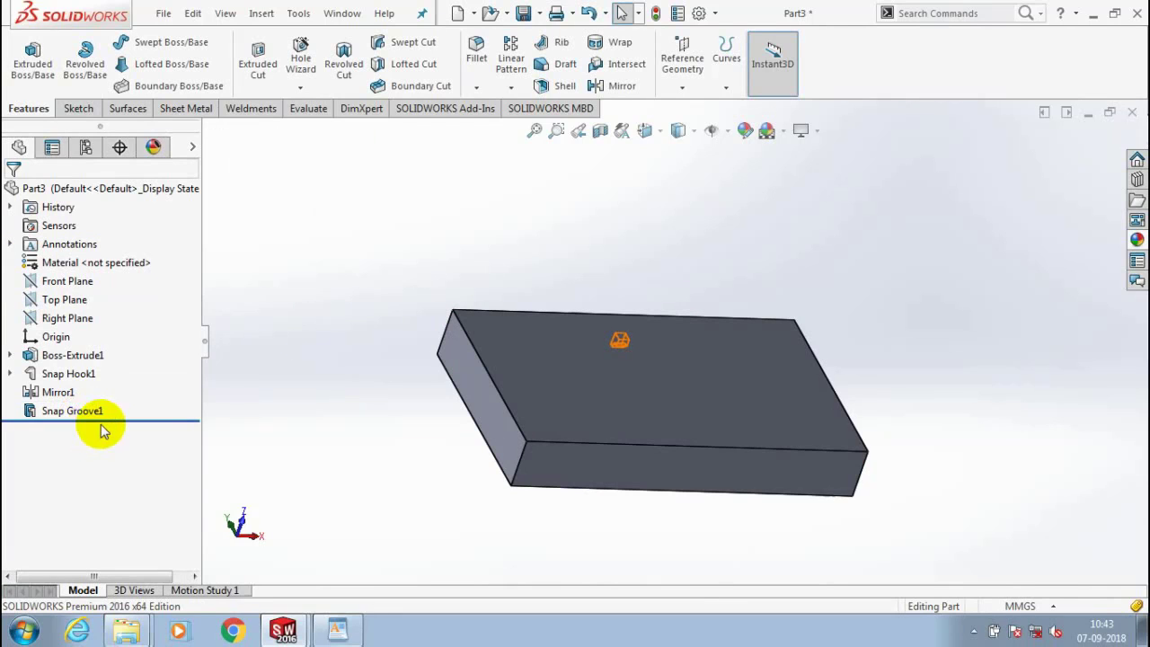
Display the plate with hidden lines visible and examine the snap hook groove inside it
left_click(680, 131)
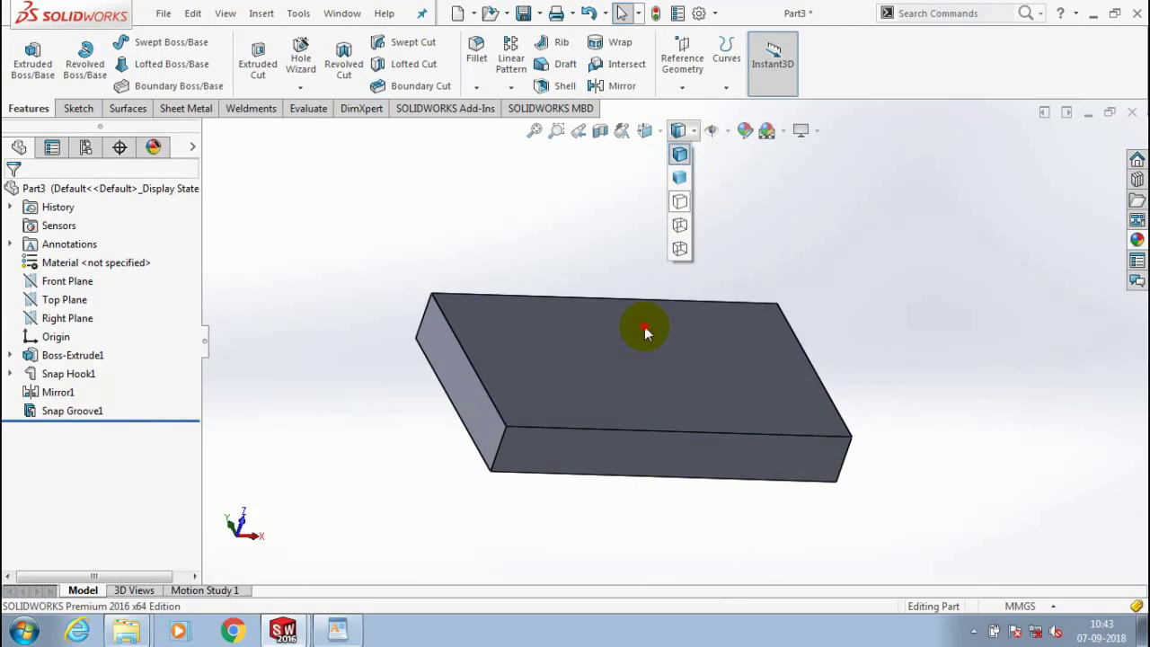
scroll(645, 332, "down", 5)
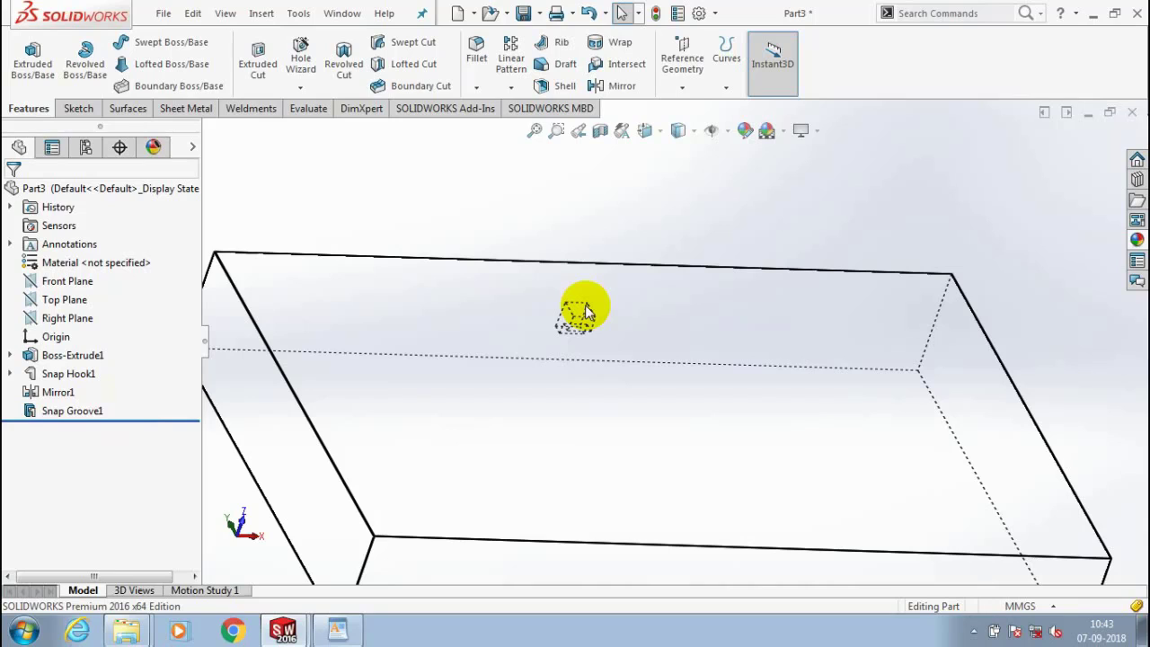
scroll(586, 312, "up", 3)
Start a reference plane offset from the plate's narrow end face, flipping the offset so it runs into the plate
left_click(682, 63)
left_click(692, 106)
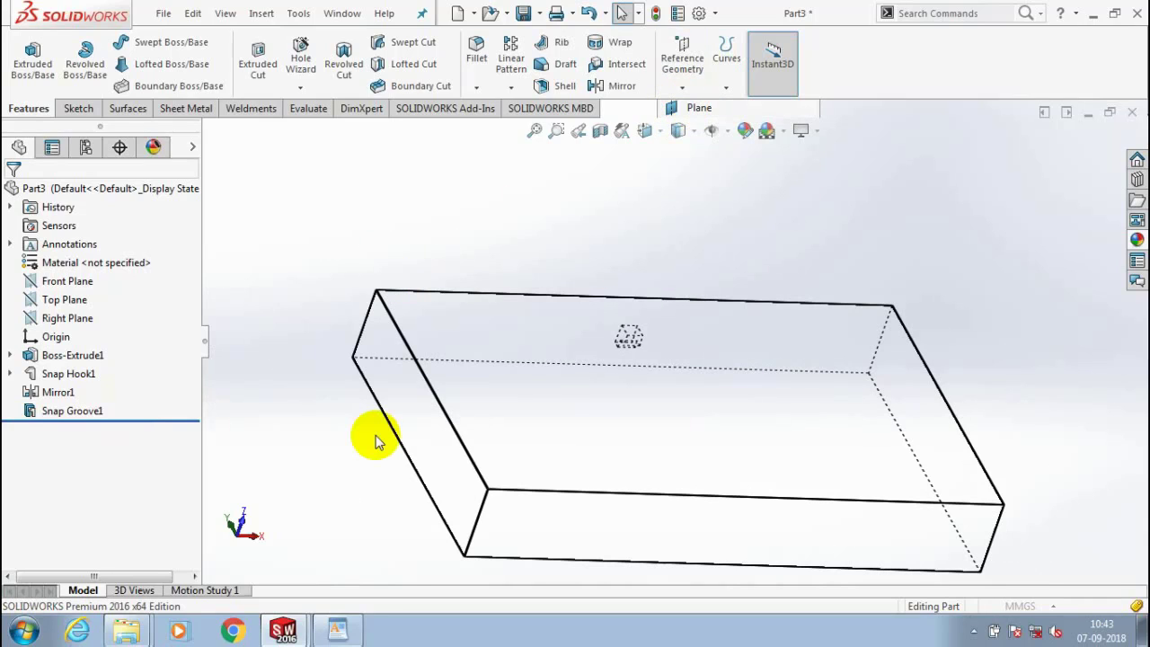
left_click(416, 388)
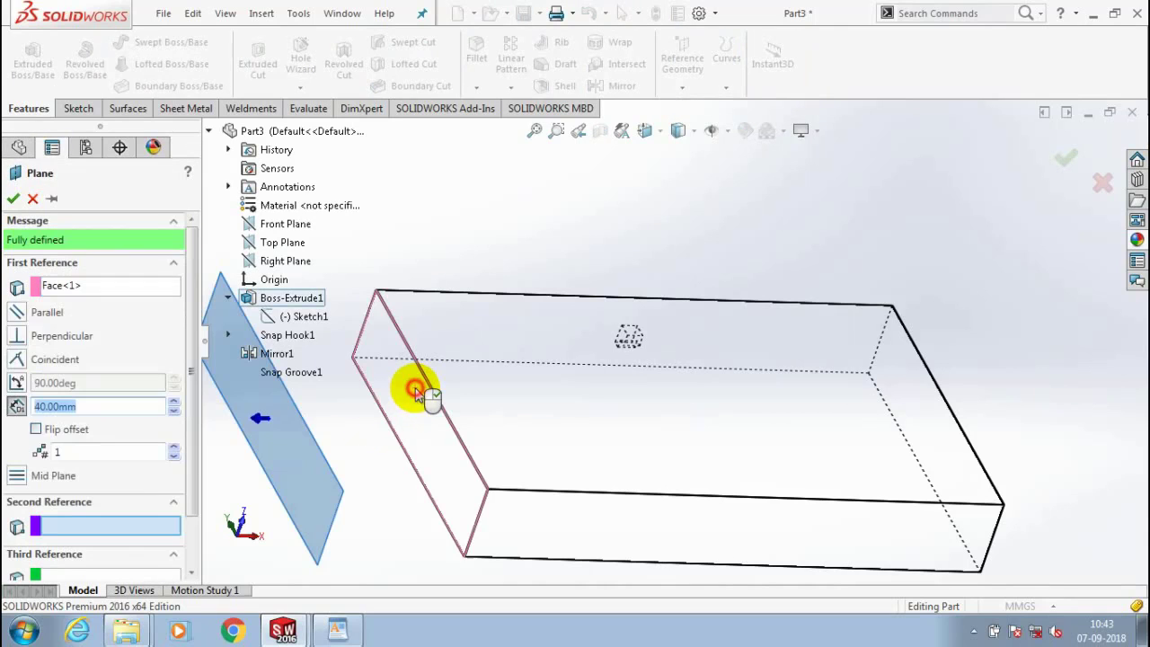
left_click(36, 431)
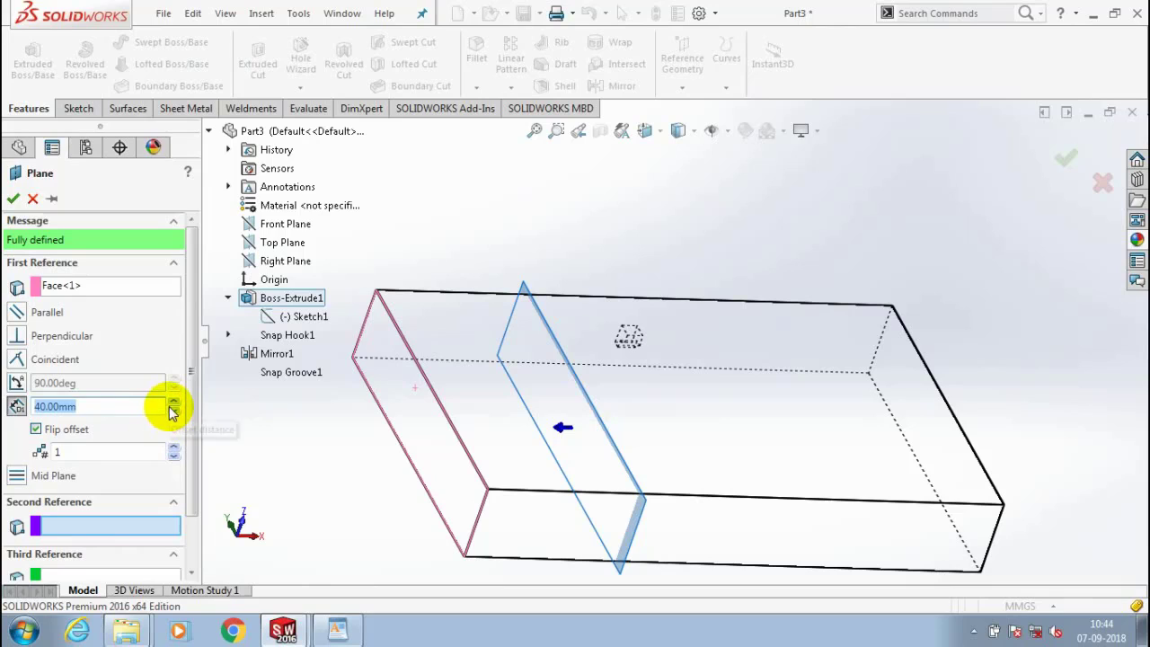
Set the plane's offset distance to 65 mm so it cuts through the snap hook groove, and create the plane
left_click(173, 402)
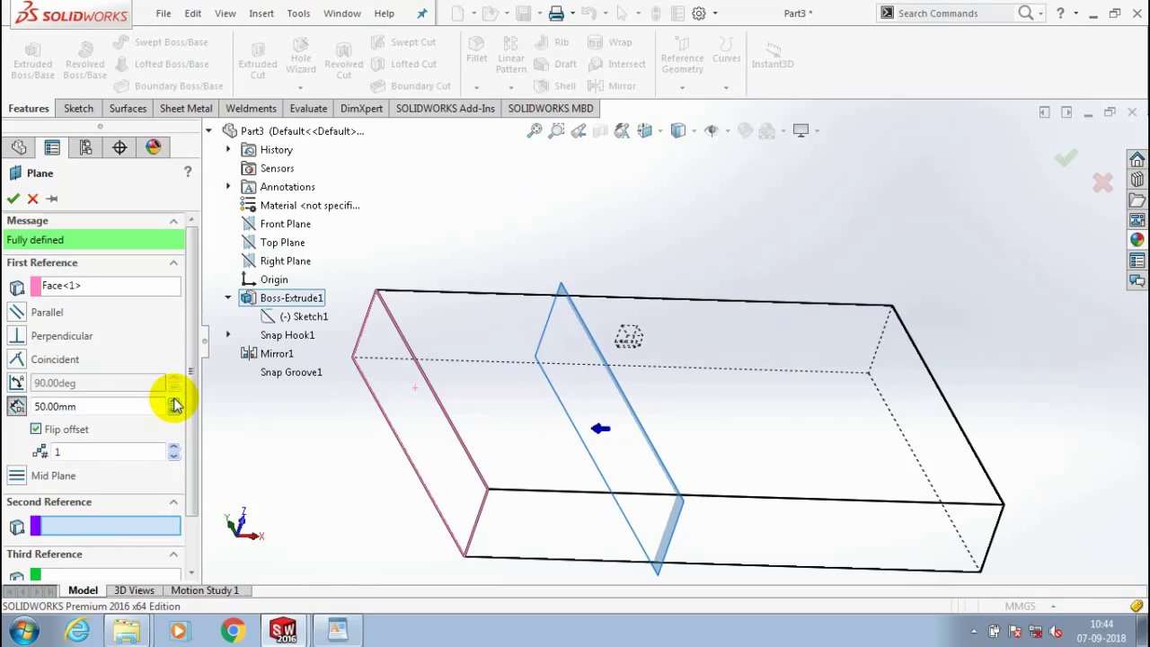
left_click(174, 402)
left_click(173, 401)
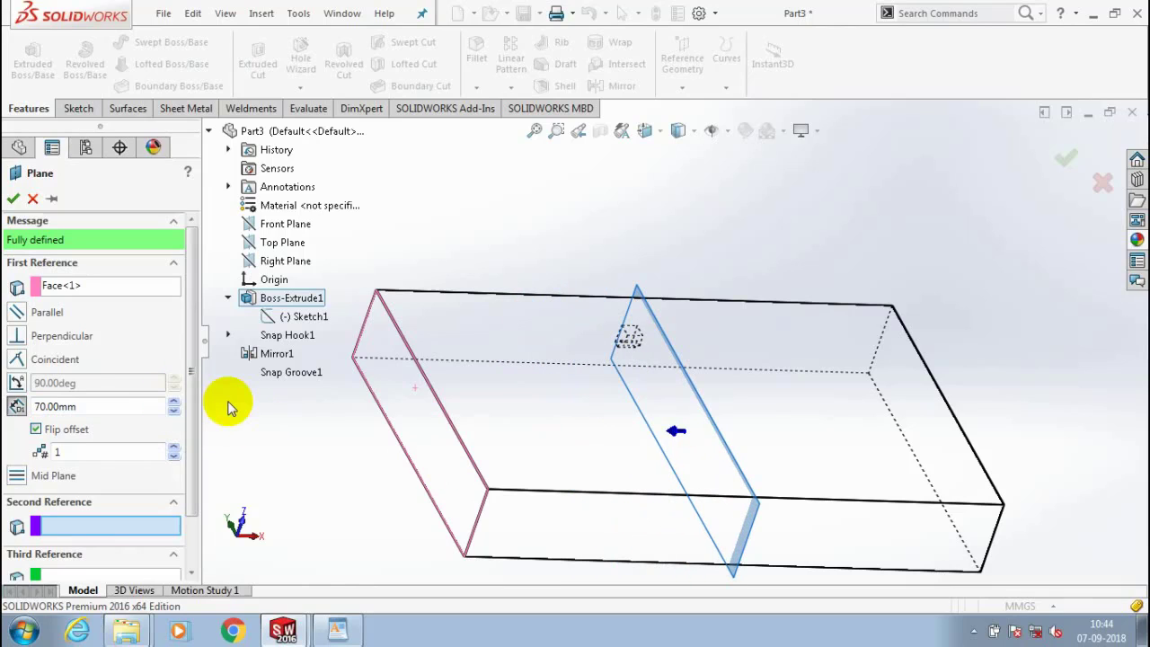
middle_click_drag(227, 407, 200, 411)
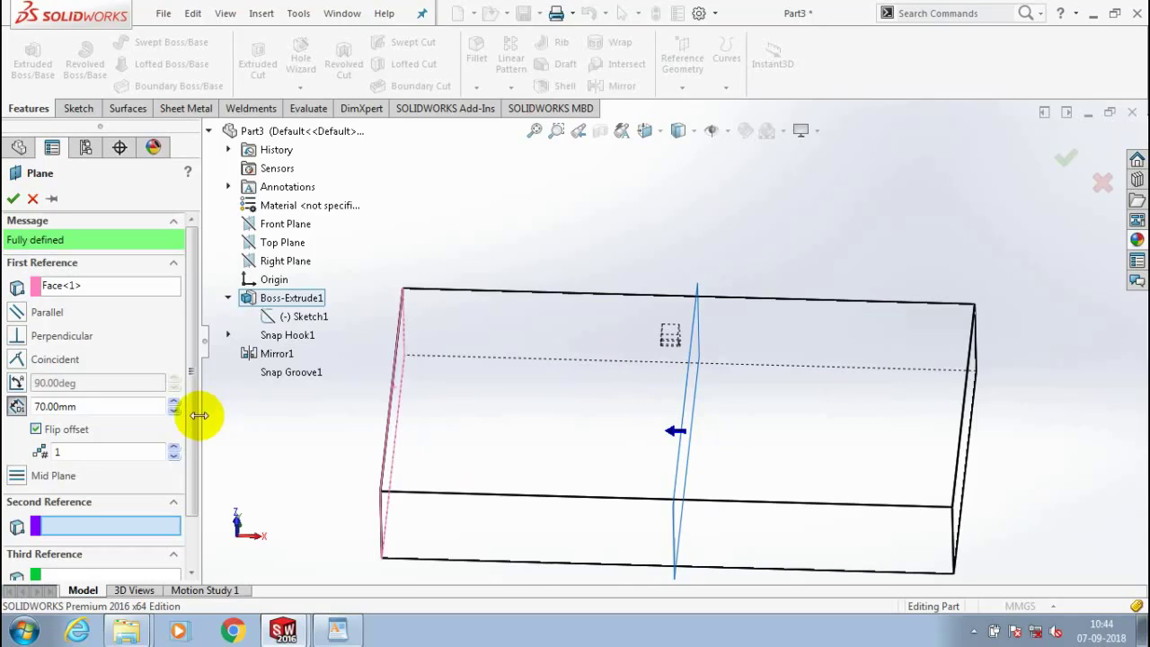
left_click(173, 411)
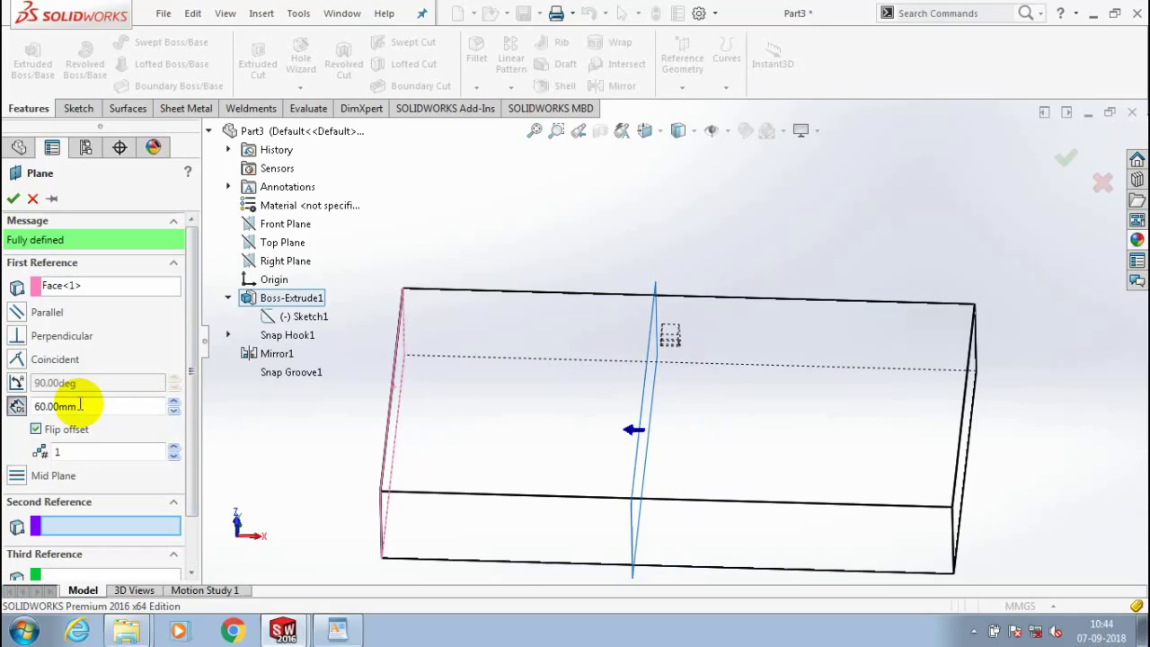
double_click(80, 405)
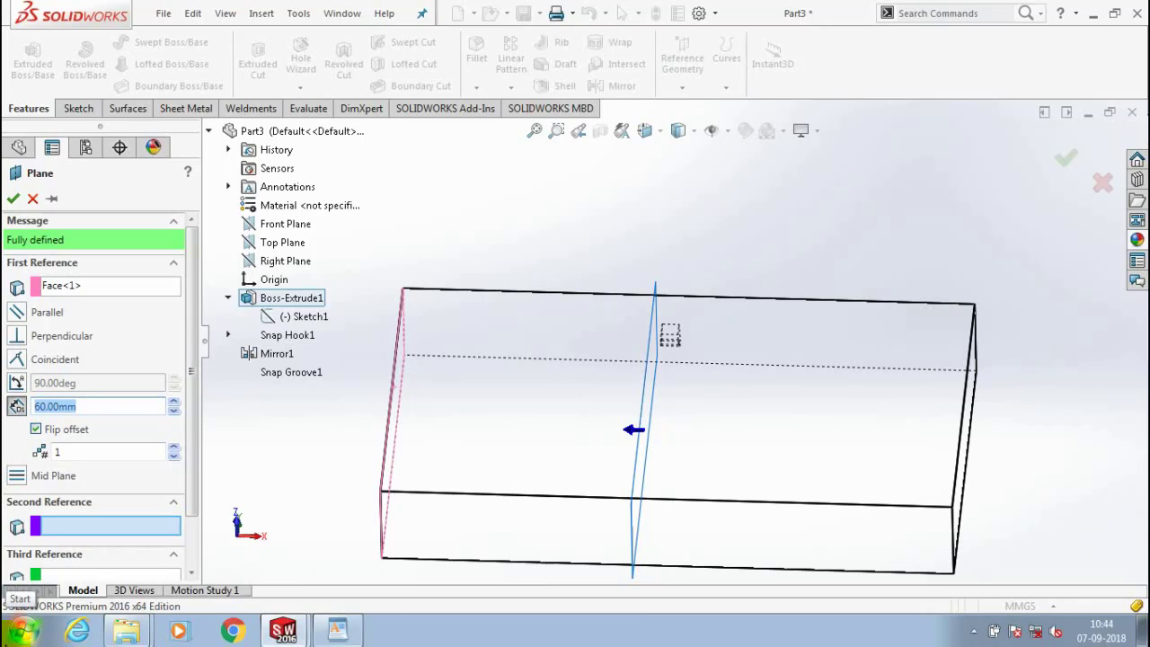
type("65")
key("Return")
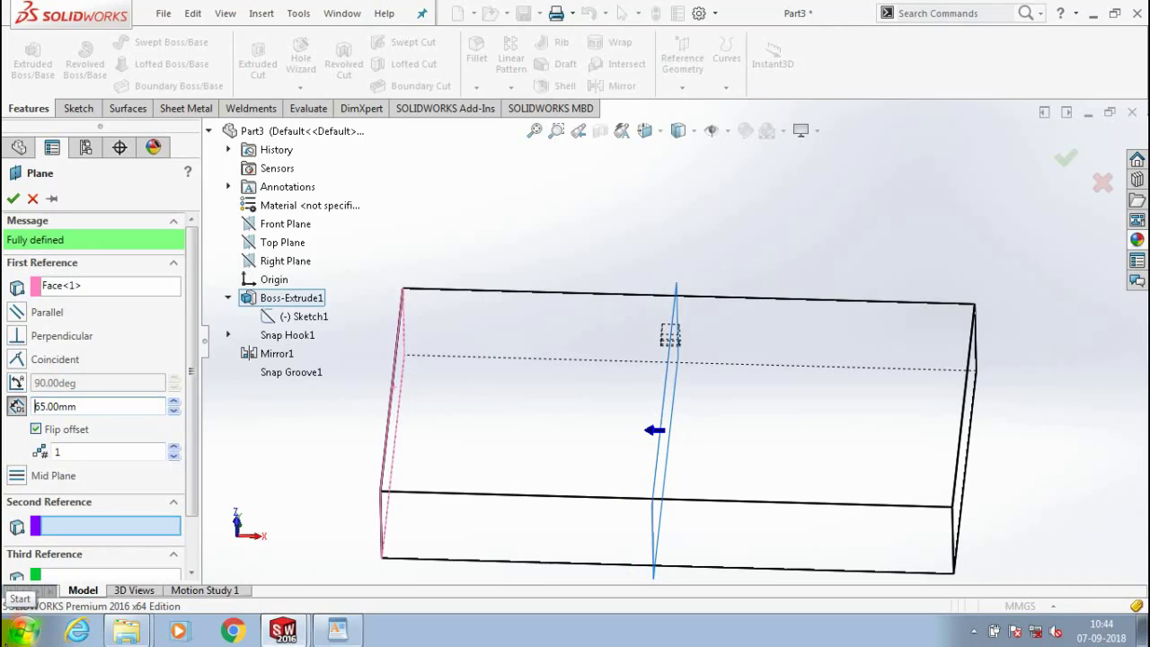
left_click(13, 199)
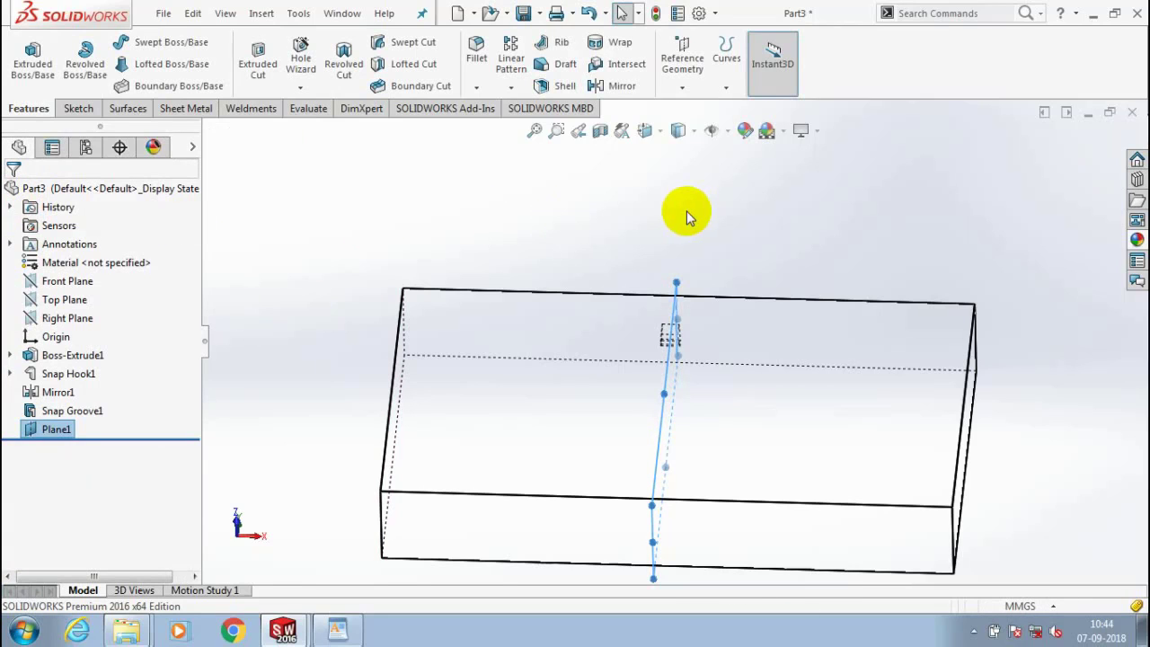
Return the plate to shaded with edges display and apply a planar section view at Plane1 to expose the snap hook groove
left_click(661, 140)
left_click(680, 151)
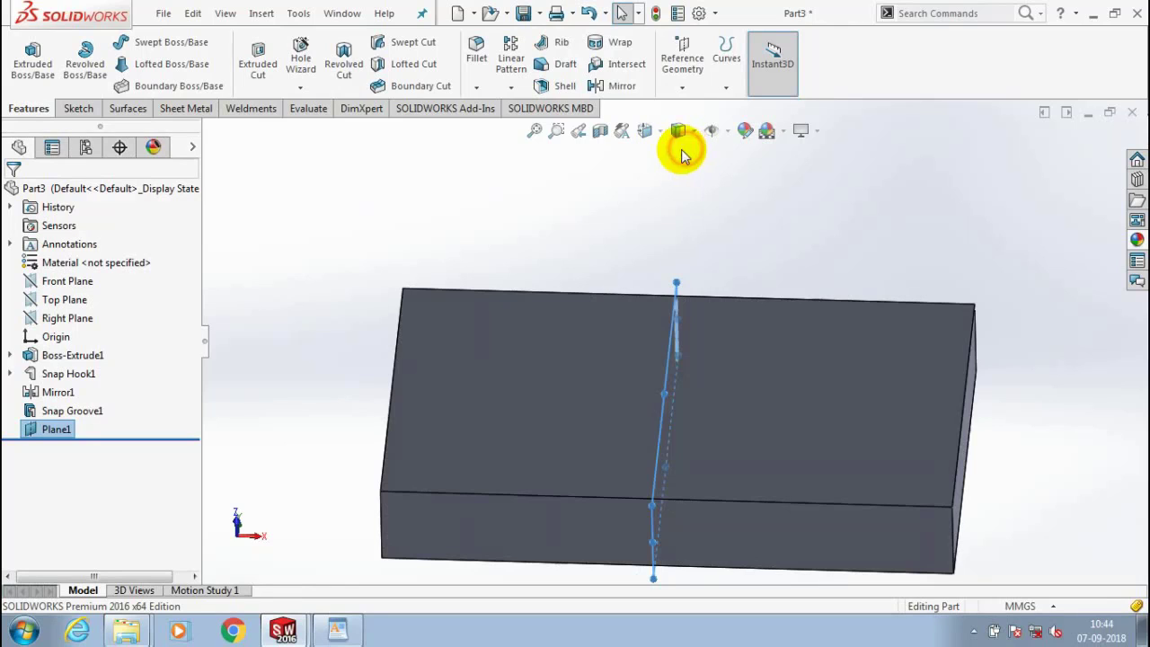
left_click(600, 132)
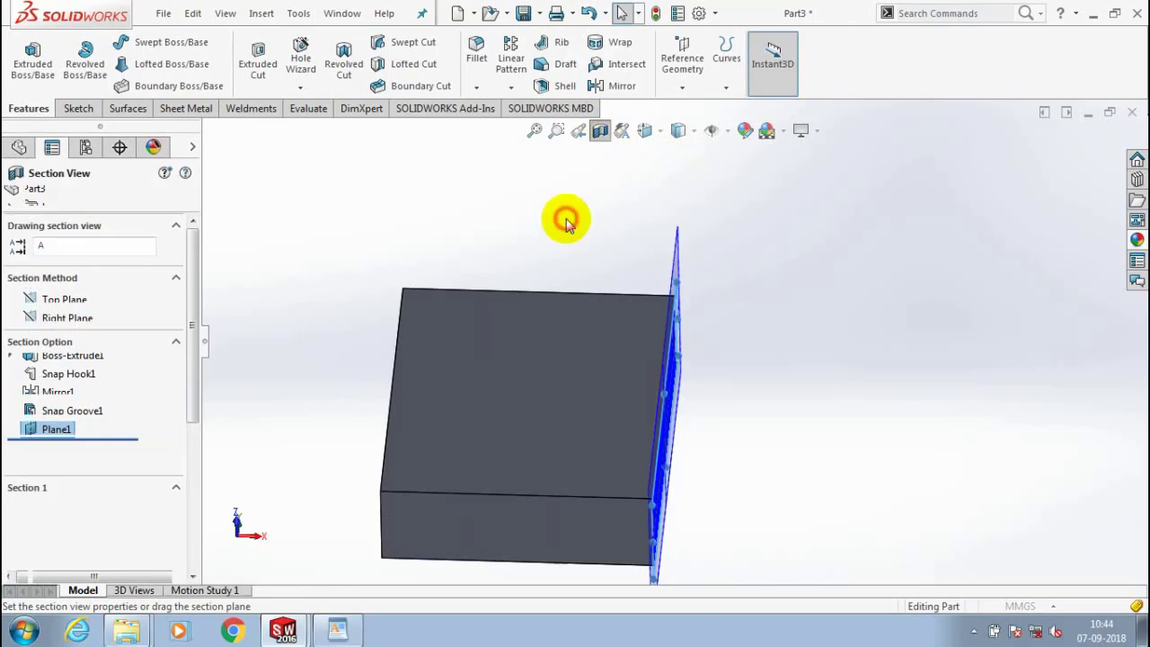
middle_click_drag(637, 267, 672, 359)
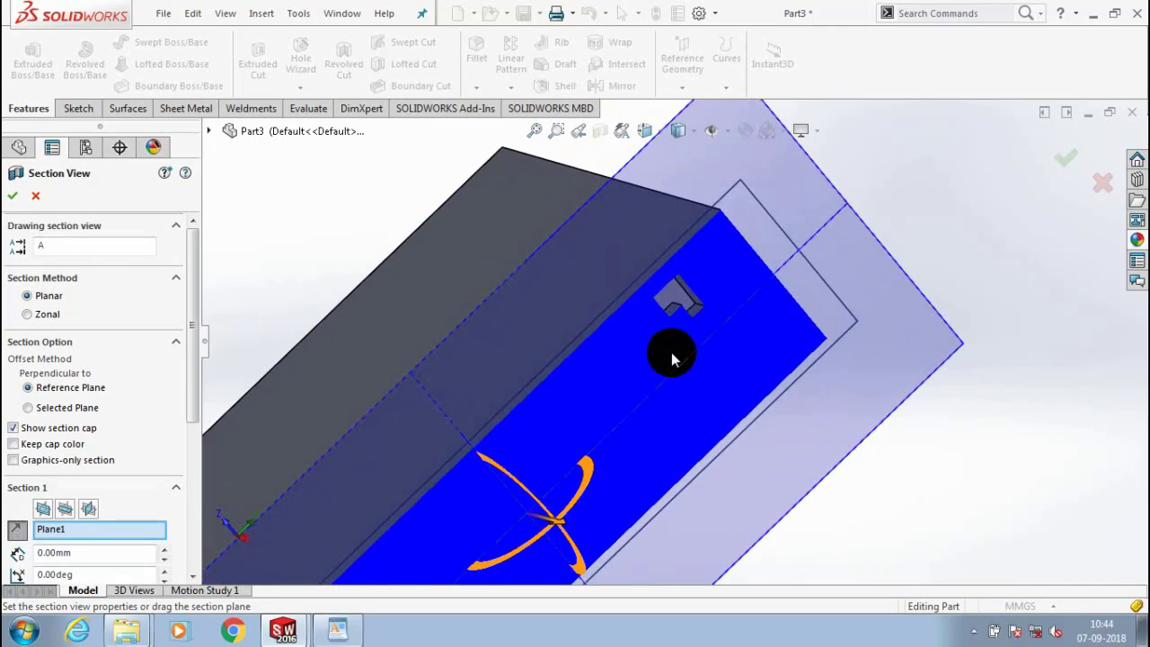
scroll(672, 358, "down", 8)
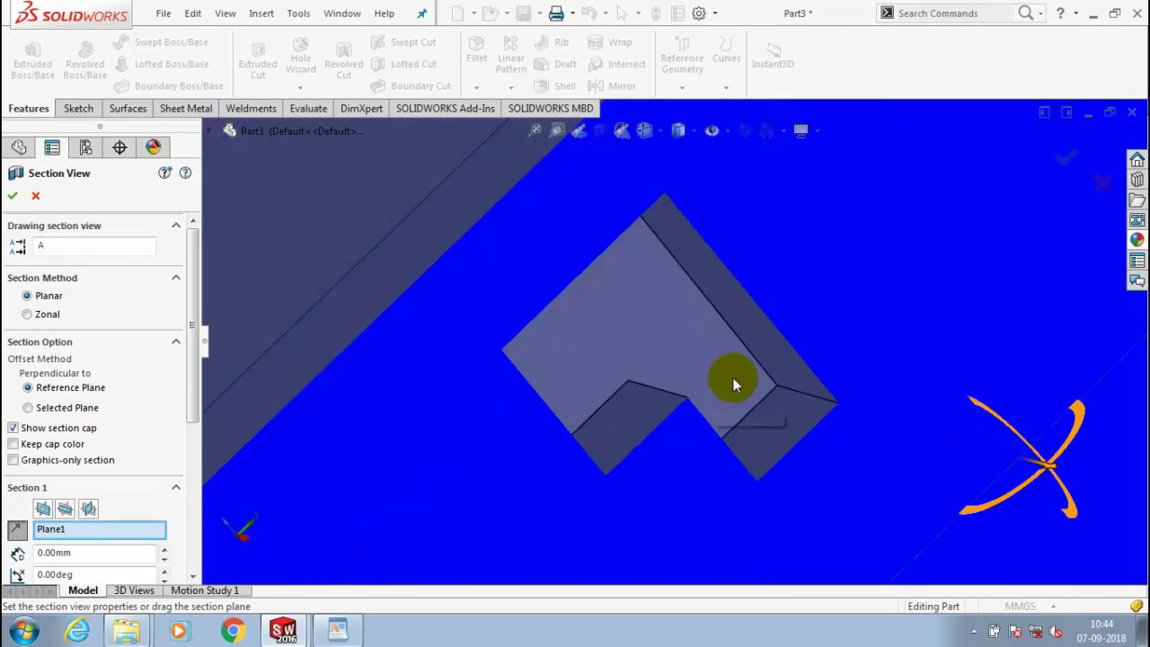
scroll(727, 342, "up", 1)
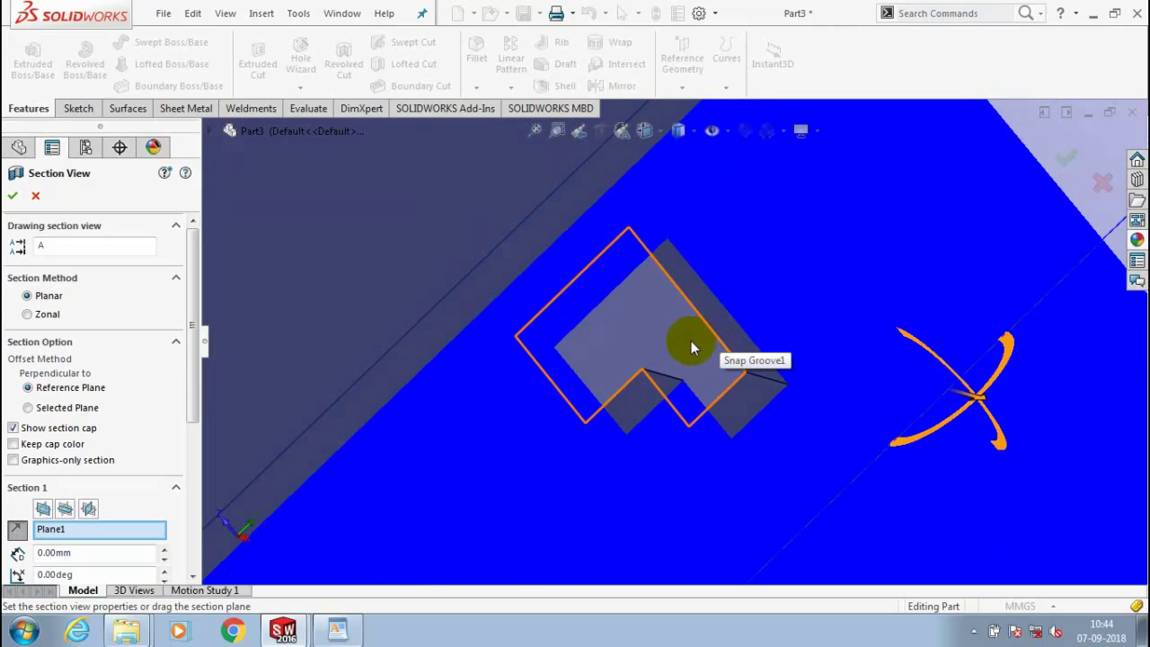
scroll(669, 328, "up", 5)
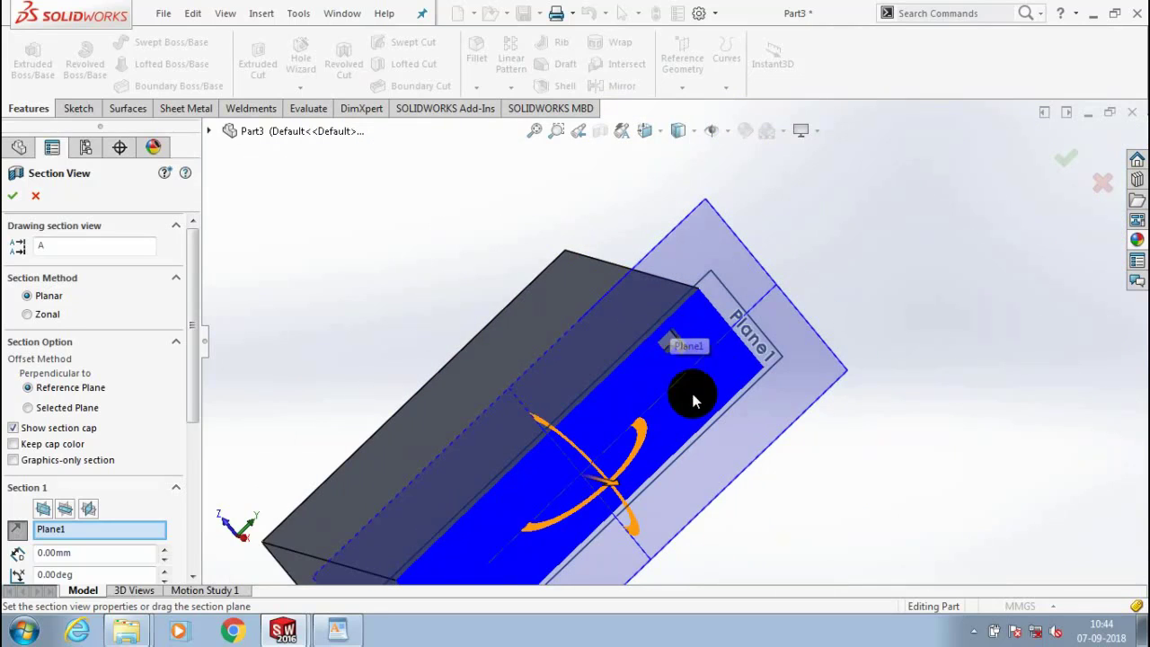
scroll(671, 317, "down", 5)
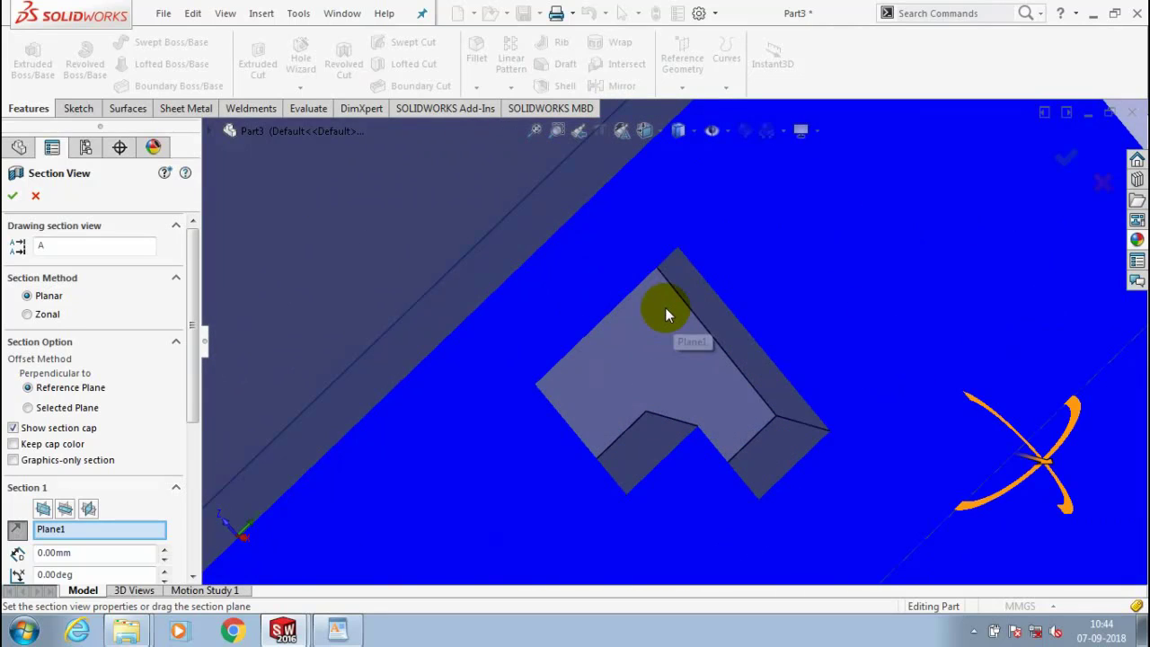
scroll(665, 308, "up", 5)
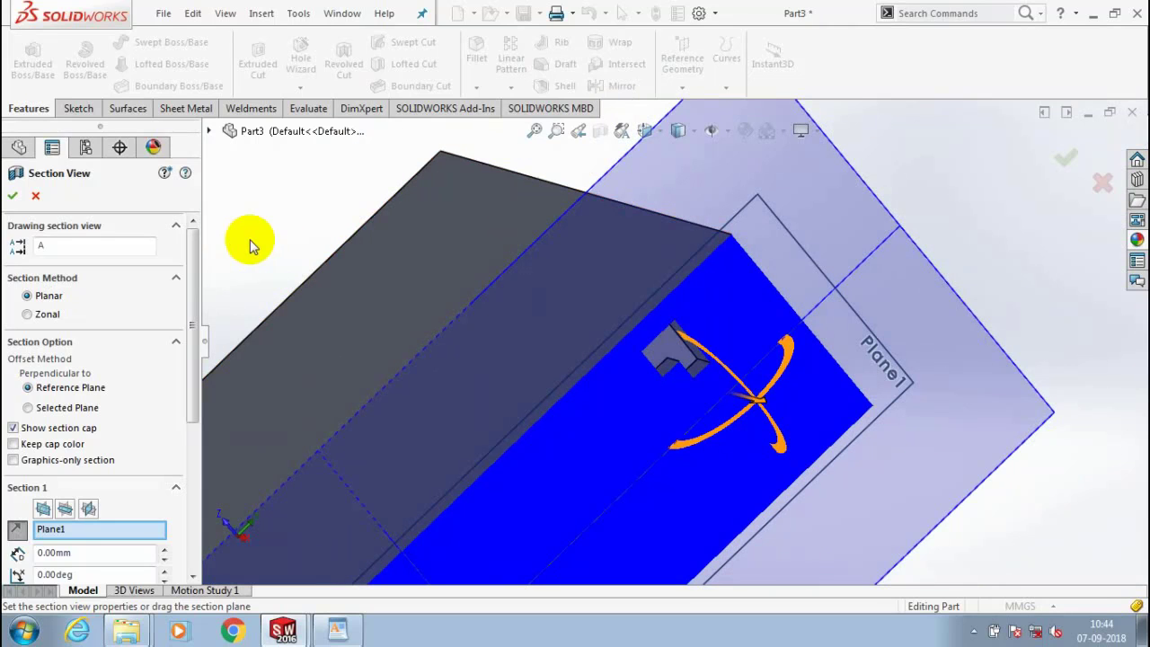
left_click(15, 196)
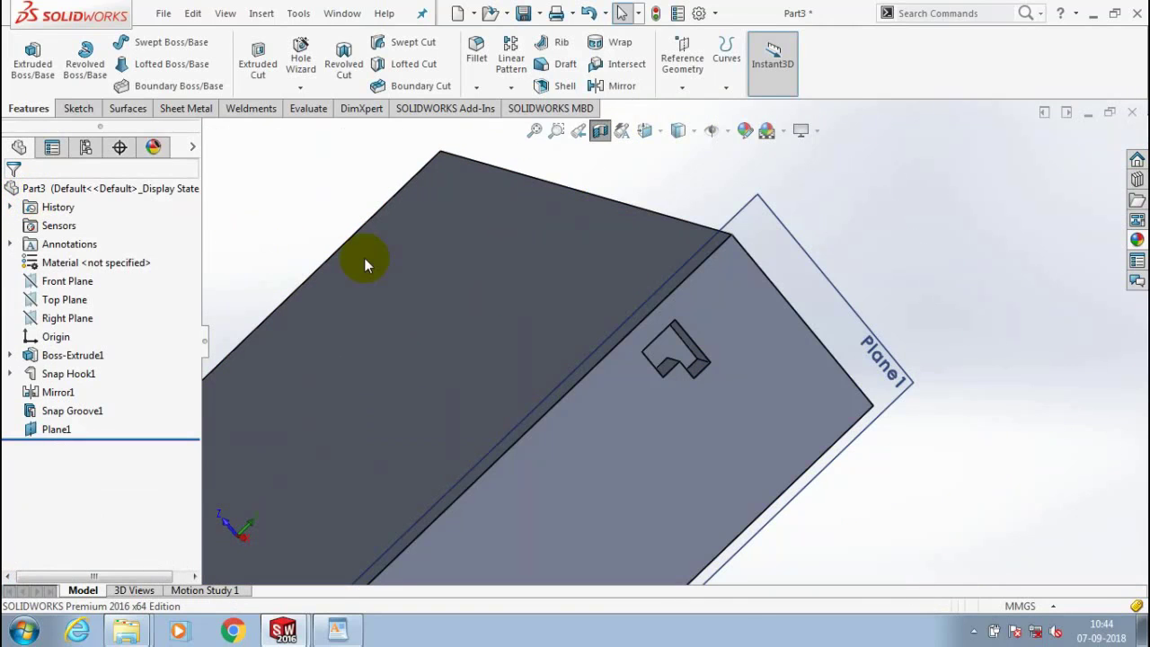
Examine the sectioned snap hook groove closely, and turn off the section view to show the whole plate
scroll(774, 402, "up", 2)
scroll(657, 341, "down", 3)
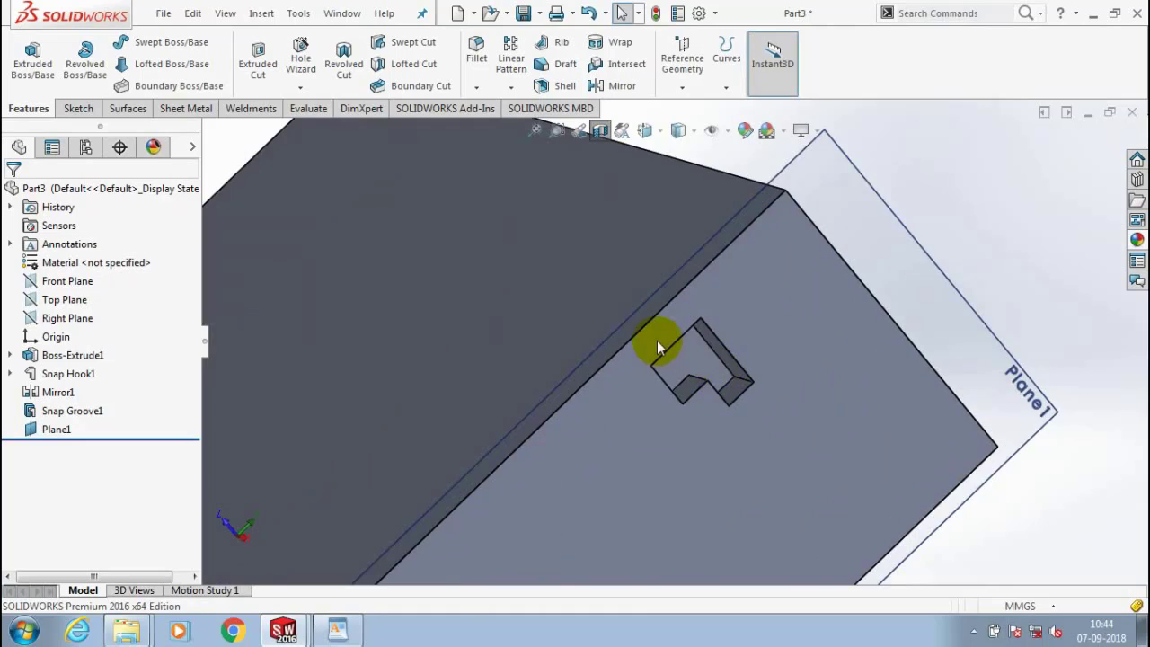
scroll(543, 261, "up", 5)
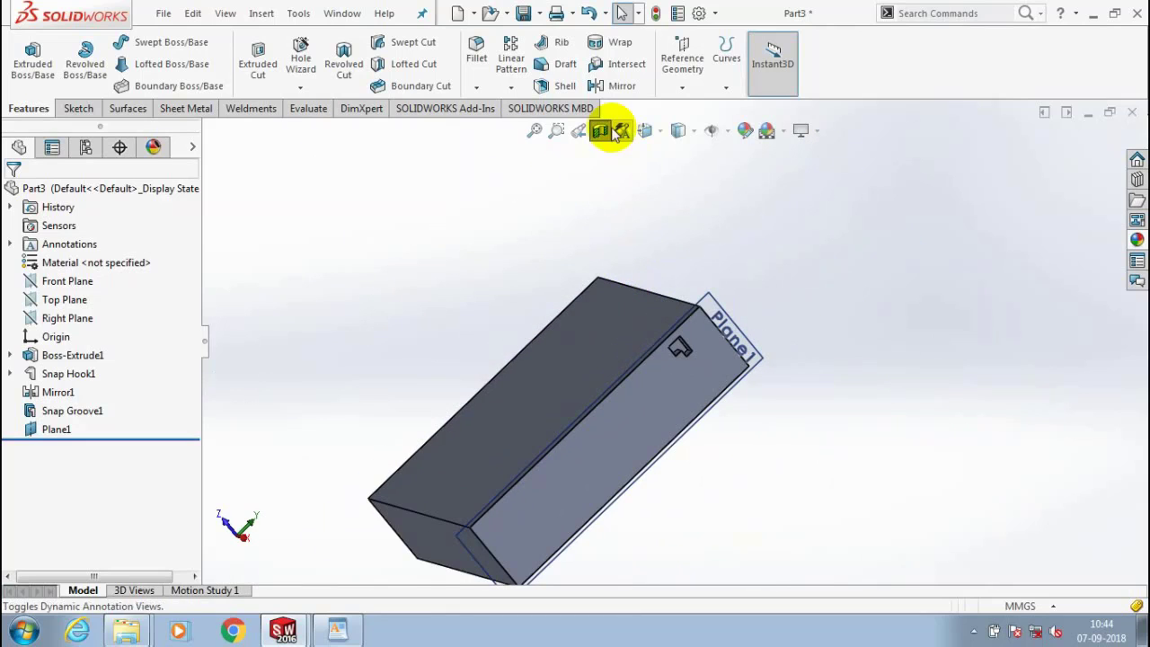
left_click(598, 133)
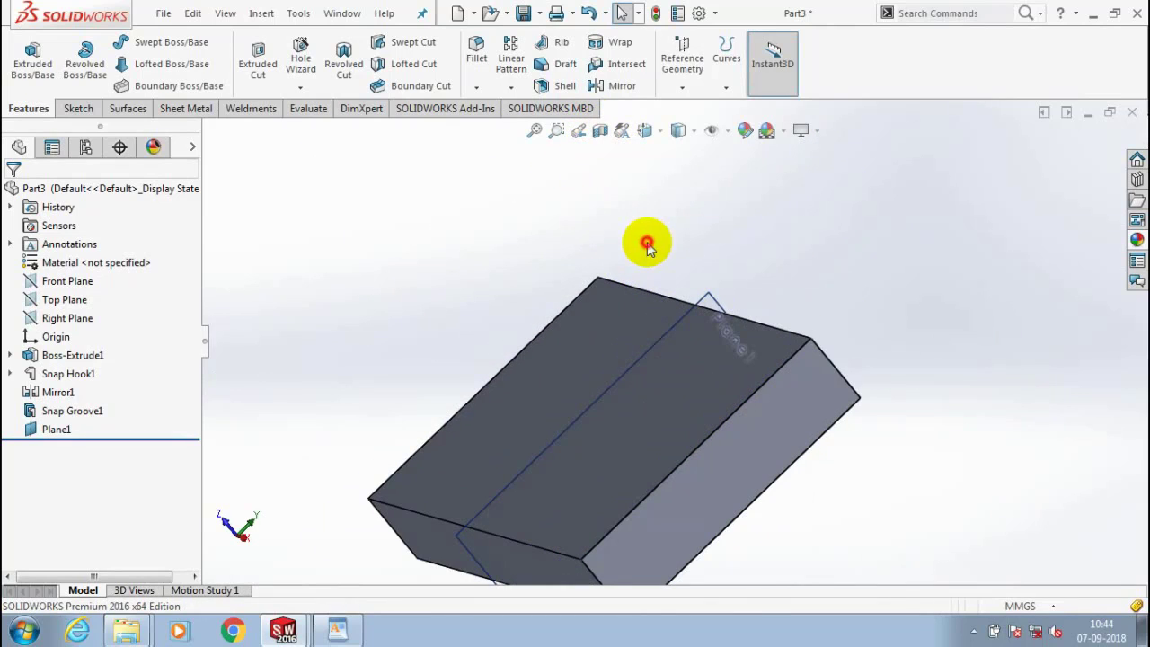
scroll(646, 238, "up", 2)
scroll(599, 330, "up", 1)
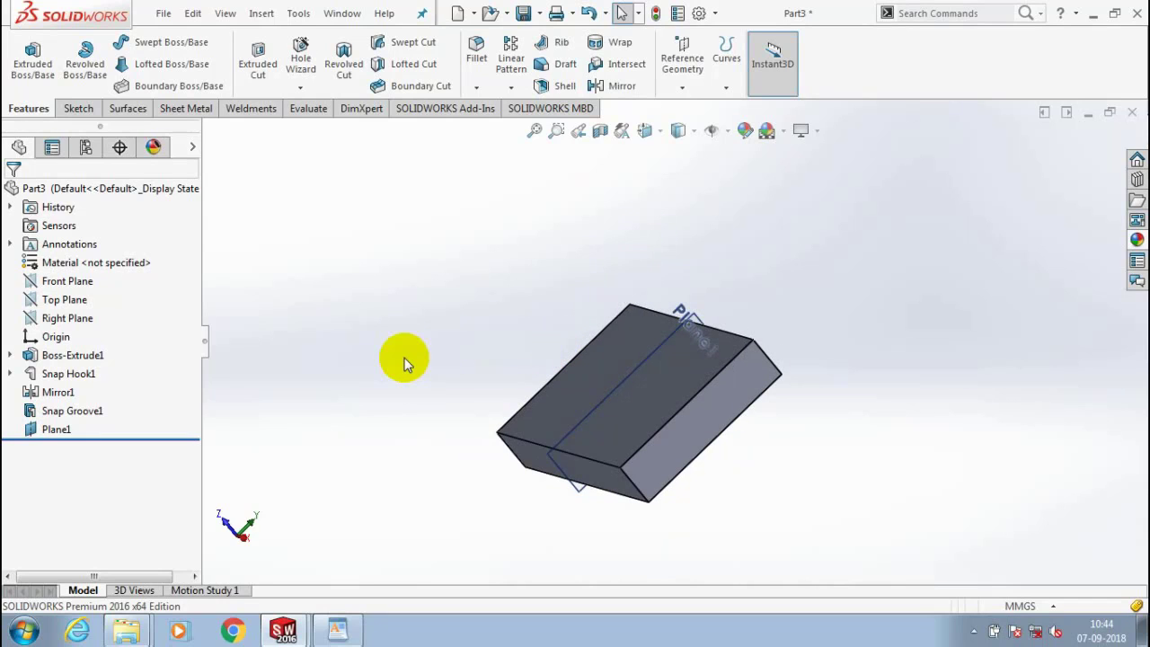